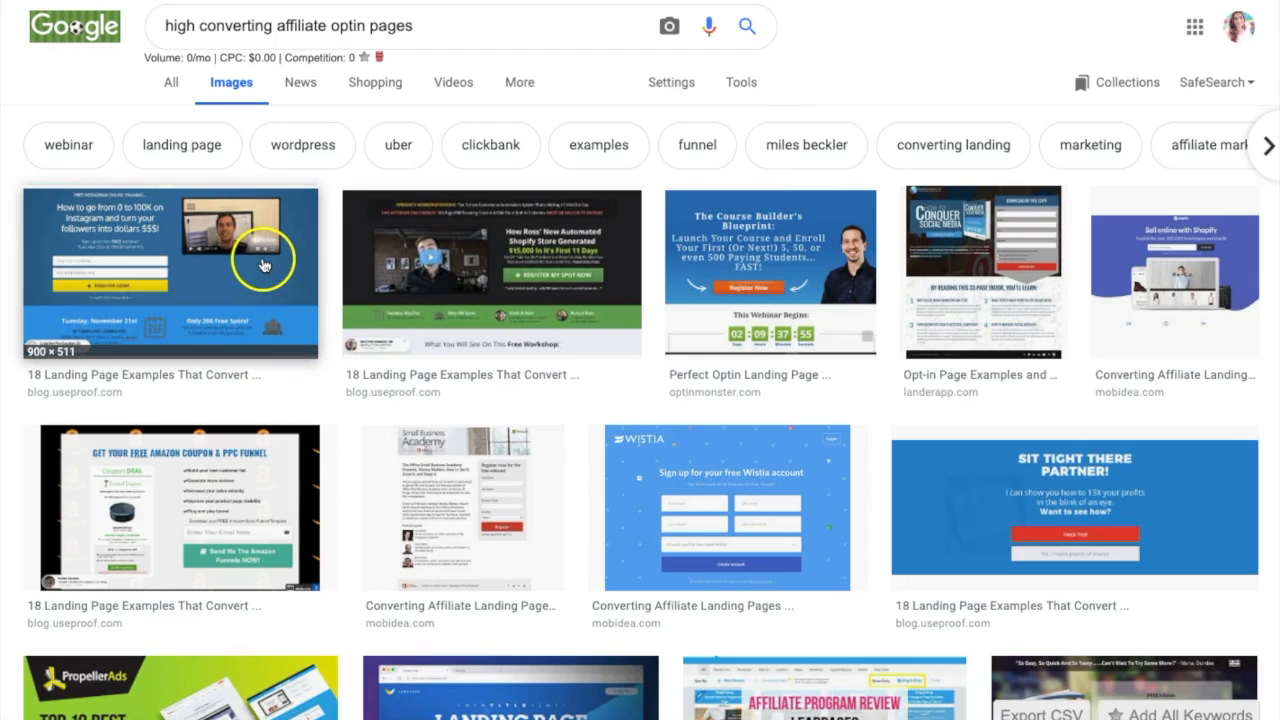
# Look through the image results for high converting affiliate opt-in pages and examine a free-report layout.
pyautogui.scroll(-8, 255, 278)
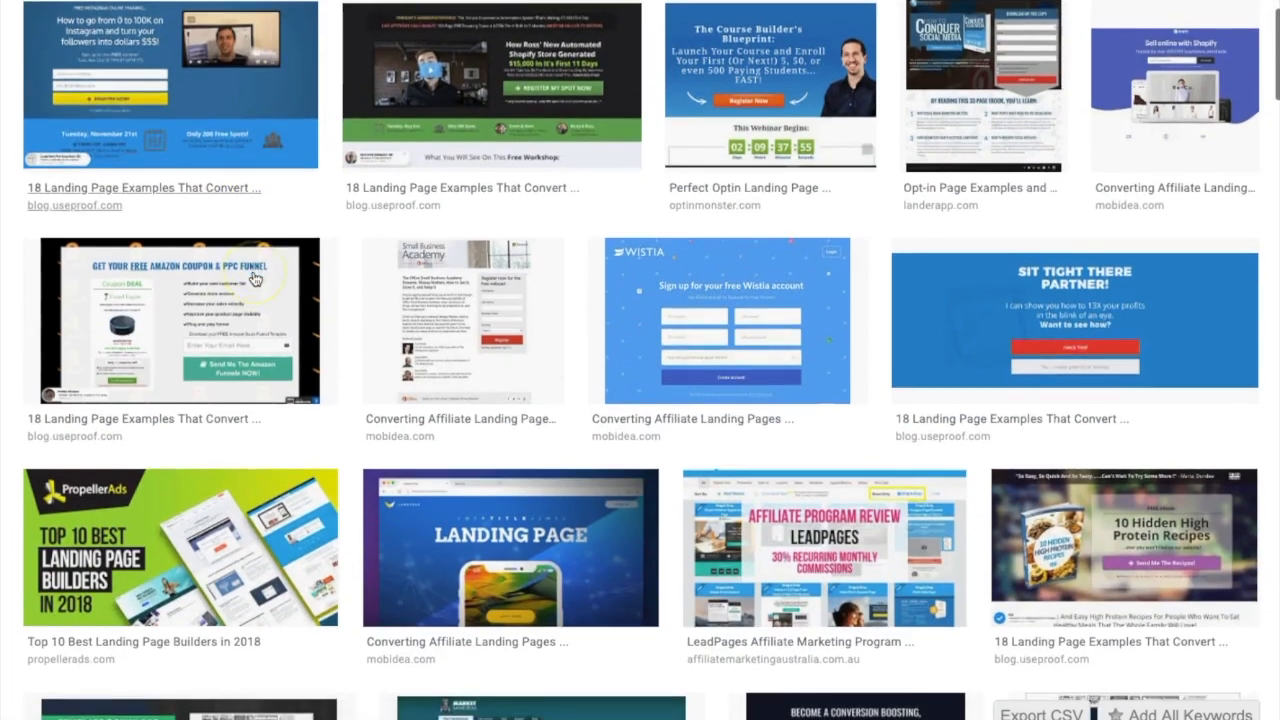
pyautogui.scroll(-2, 255, 278)
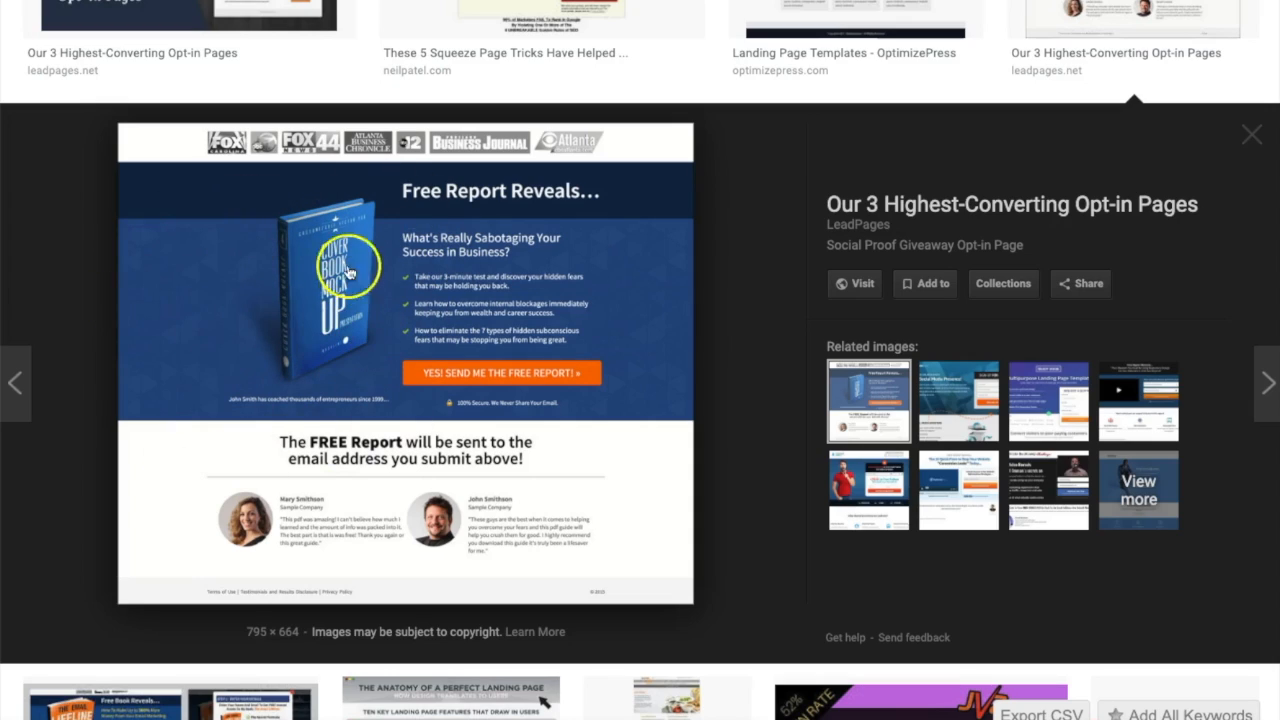
pyautogui.scroll(1, 247, 348)
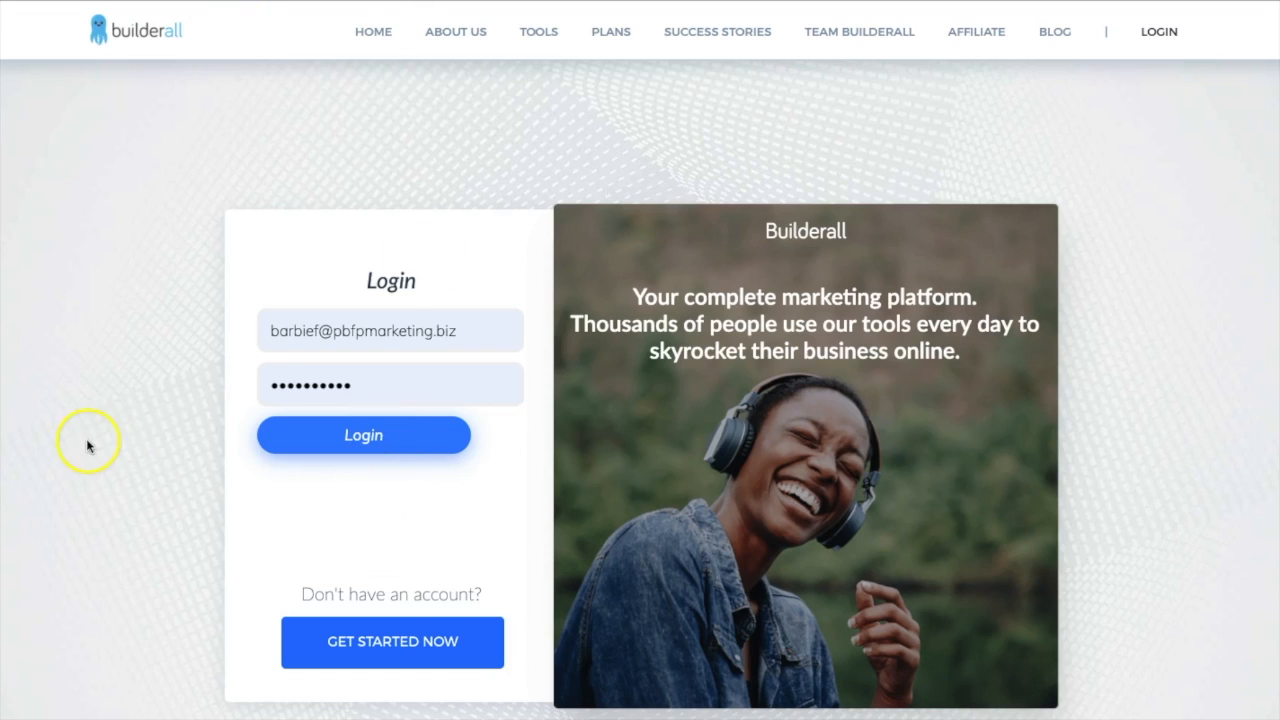
# Log in to Builderall with the credentials already filled in.
pyautogui.click(110, 416)
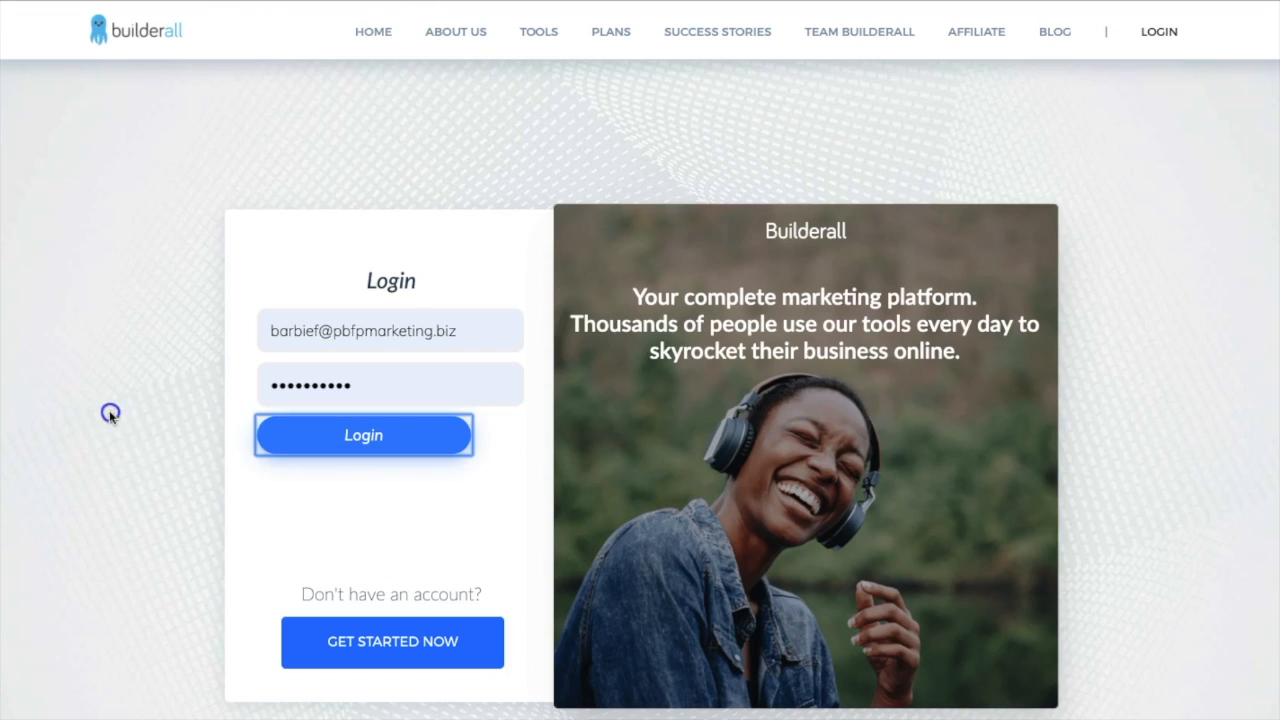
pyautogui.click(323, 442)
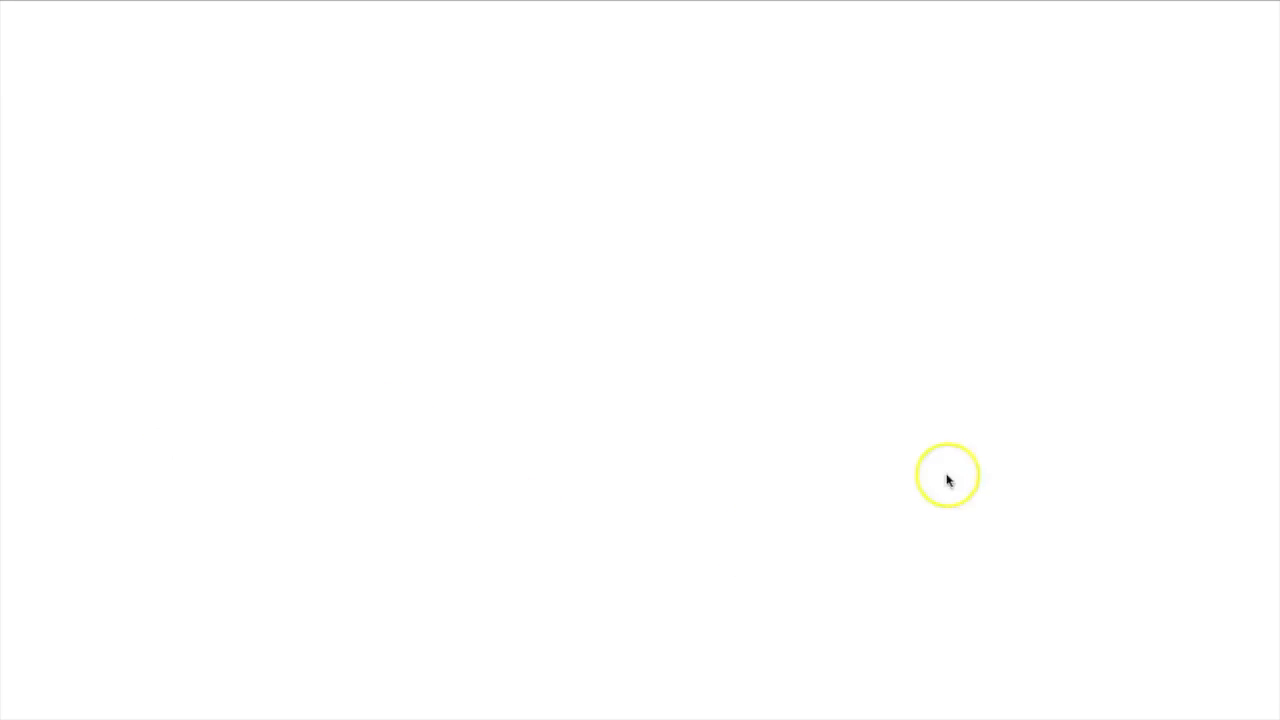
# Start a new website in the Drag and Drop Pixel Perfect builder from the Blank Layout Clean template.
pyautogui.click(99, 121)
pyautogui.click(93, 177)
pyautogui.click(86, 270)
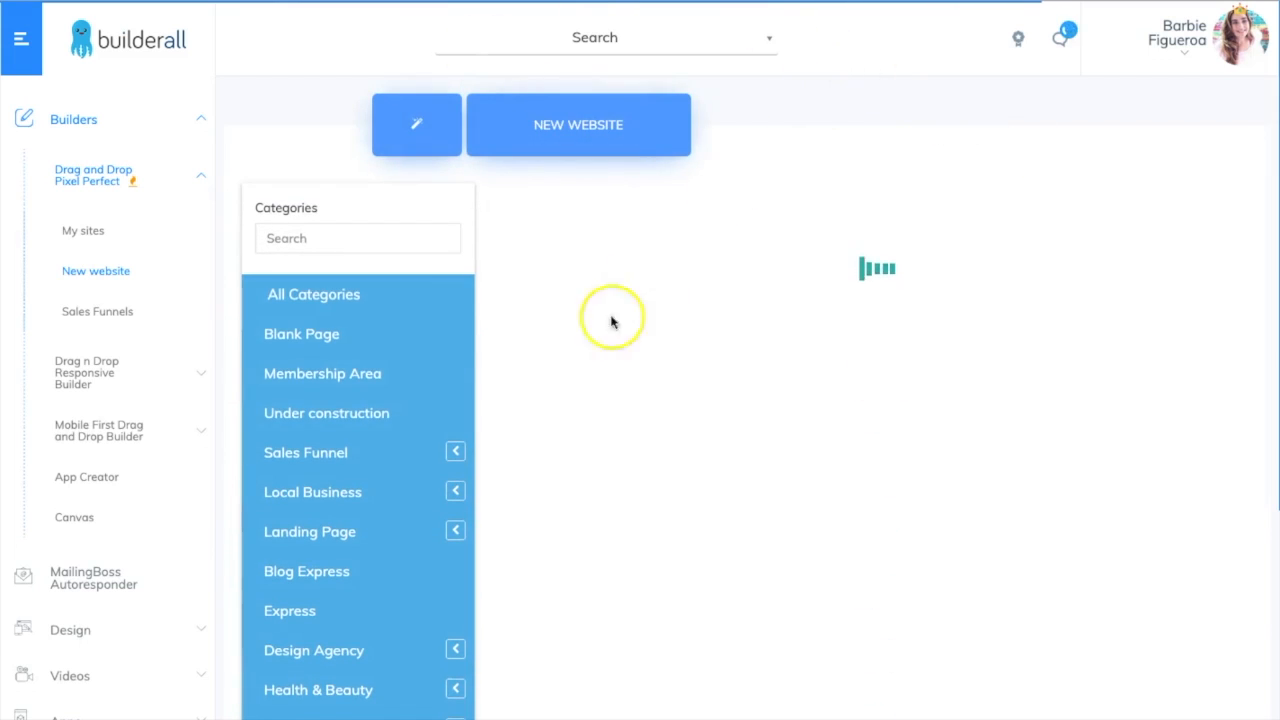
pyautogui.click(311, 341)
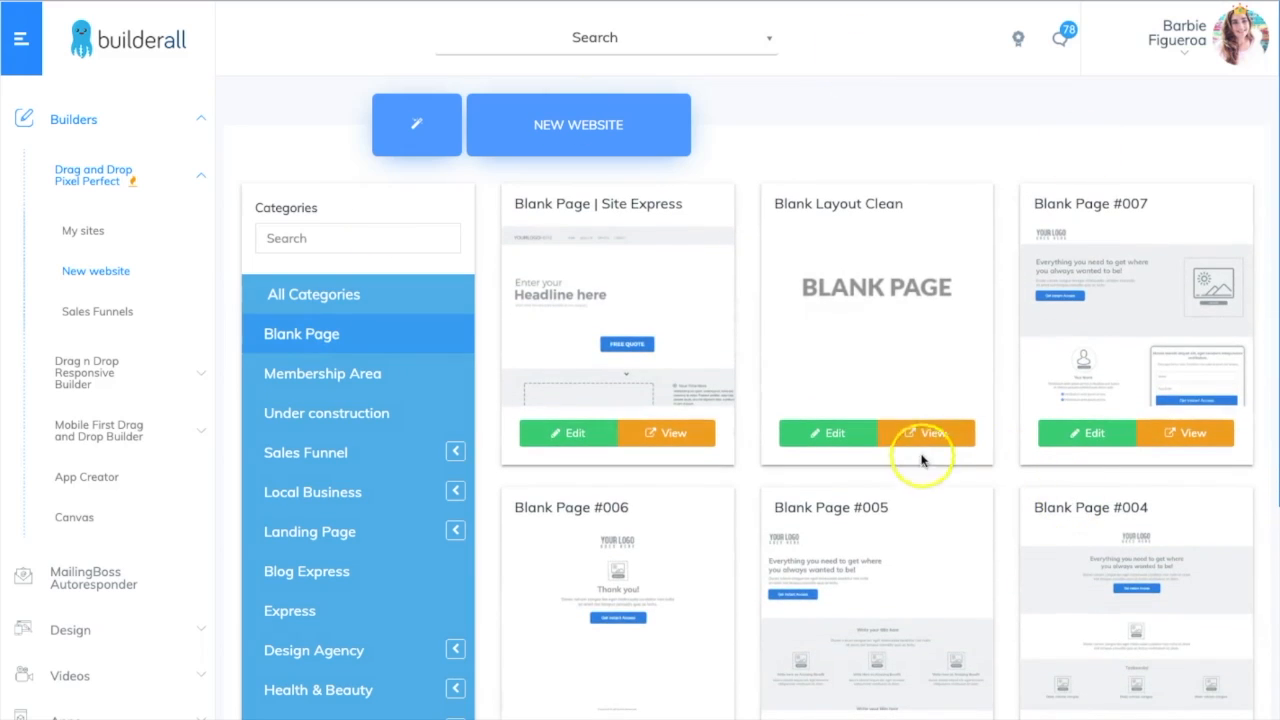
pyautogui.click(848, 432)
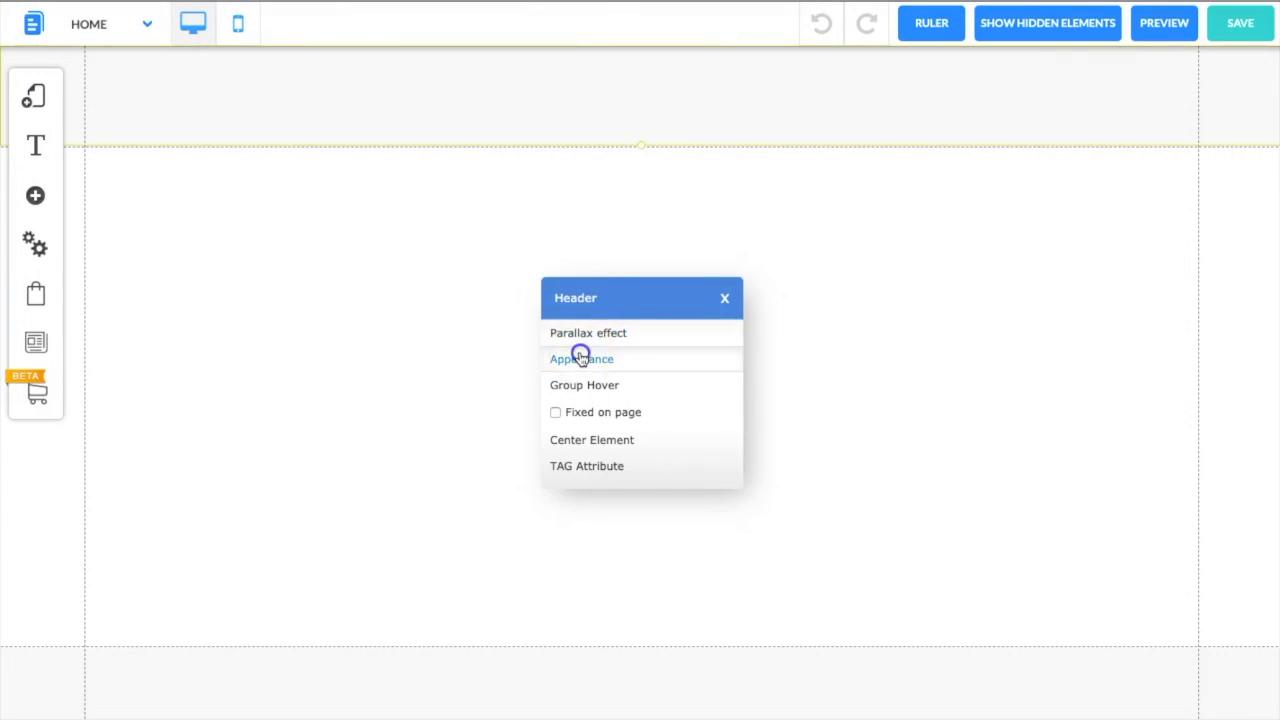
# Give the page header a solid full-width style with a white background and reduce it to a thin strip.
pyautogui.click(577, 354)
pyautogui.click(306, 154)
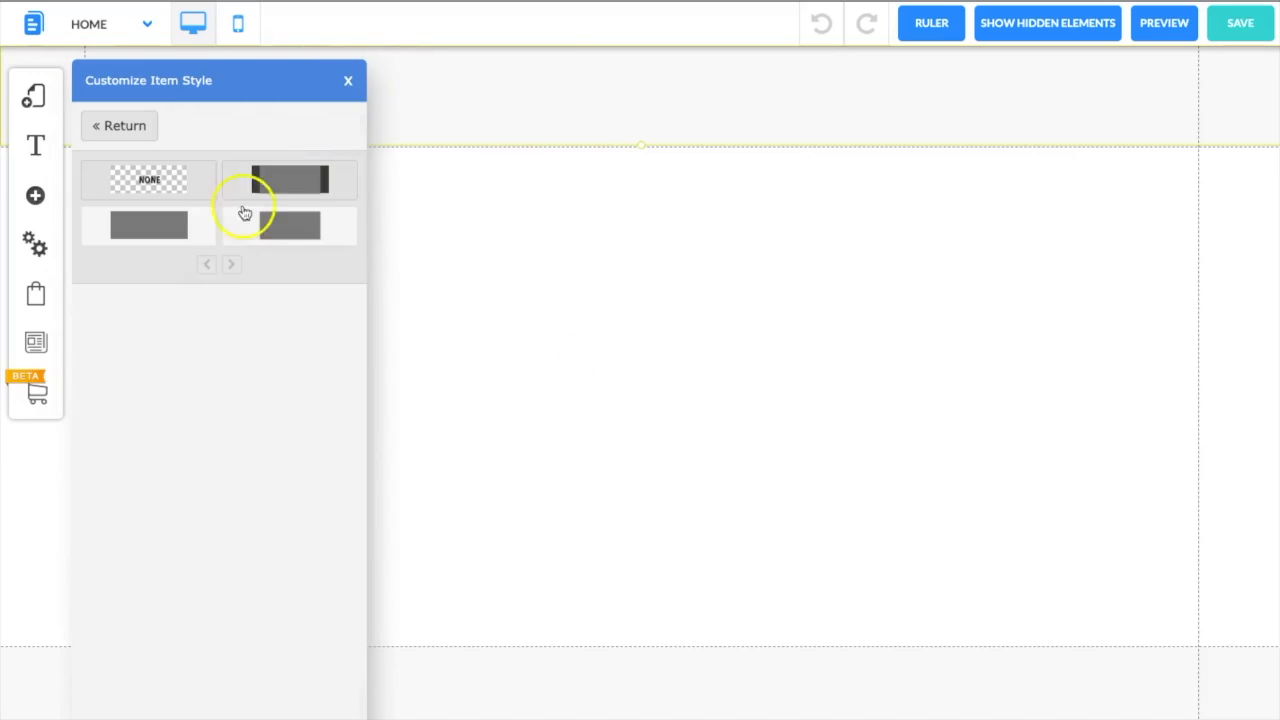
pyautogui.click(147, 227)
pyautogui.click(340, 375)
pyautogui.click(328, 428)
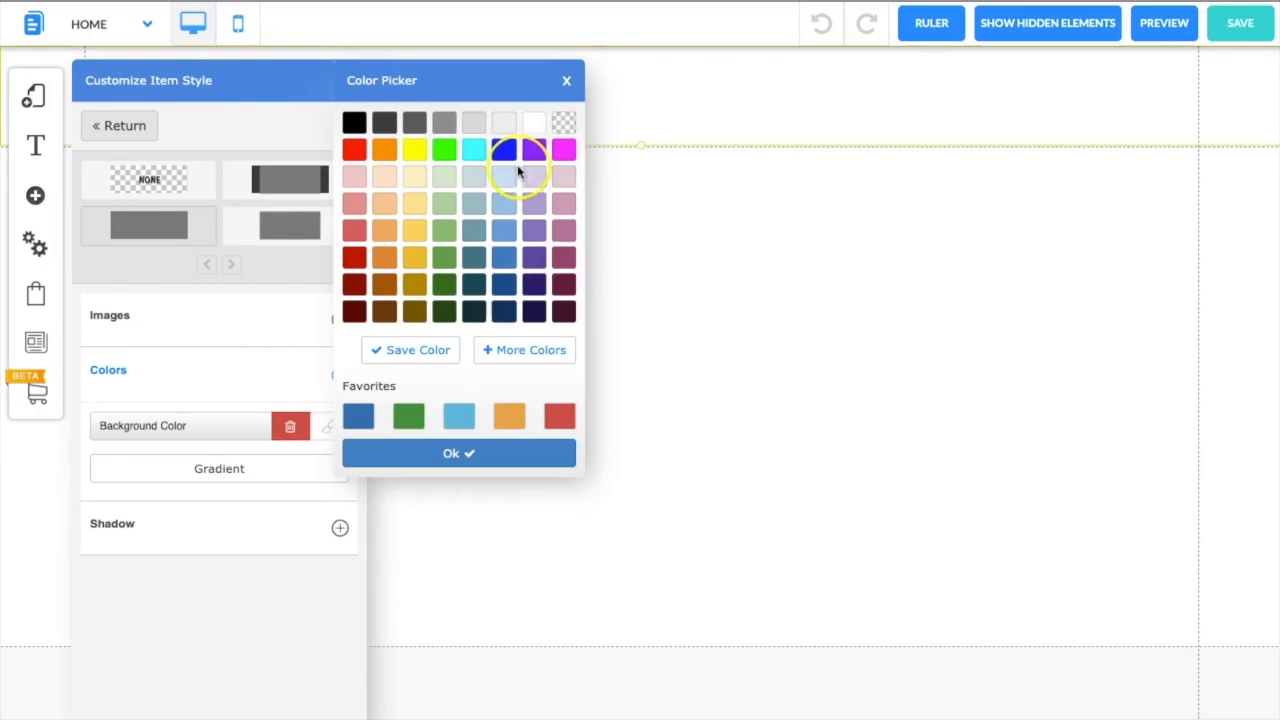
pyautogui.click(827, 247)
pyautogui.moveTo(646, 145); pyautogui.dragTo(646, 83)
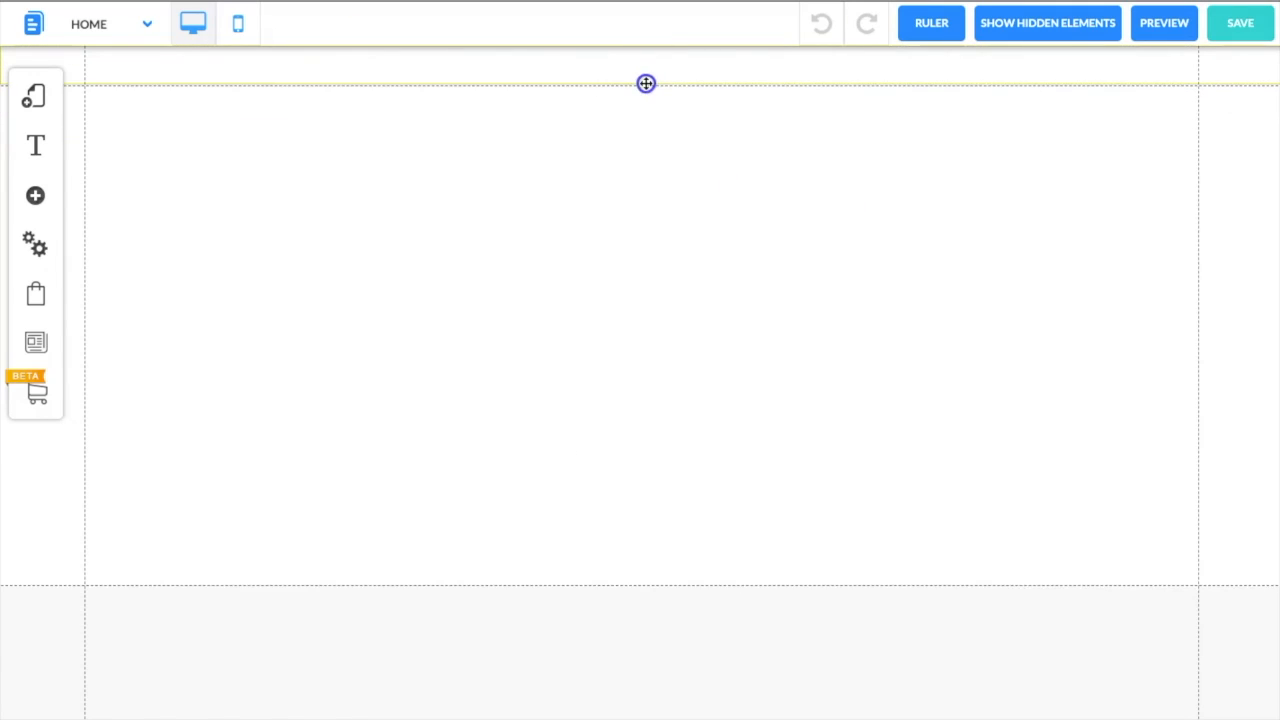
# Add the classic Standard (Dark Blue) banner below the header and shorten it to a narrow strip.
pyautogui.click(34, 196)
pyautogui.click(163, 243)
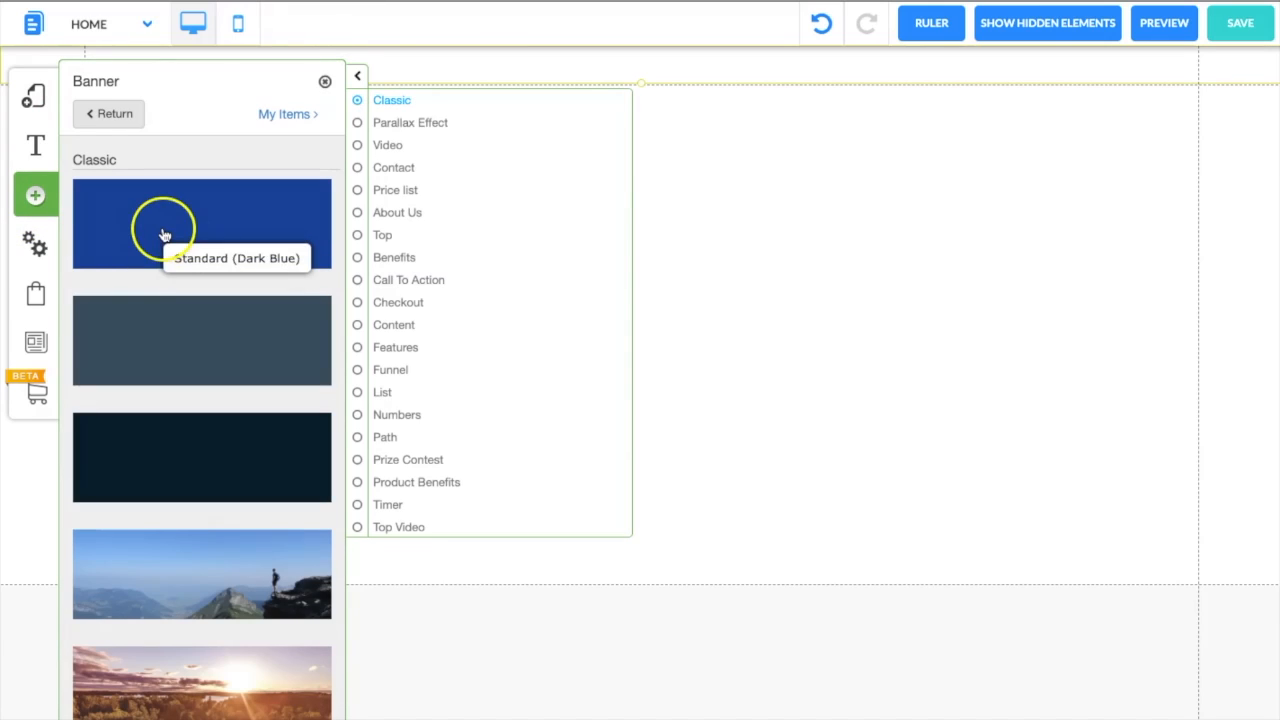
pyautogui.click(163, 243)
pyautogui.click(630, 310)
pyautogui.moveTo(641, 668); pyautogui.dragTo(640, 209)
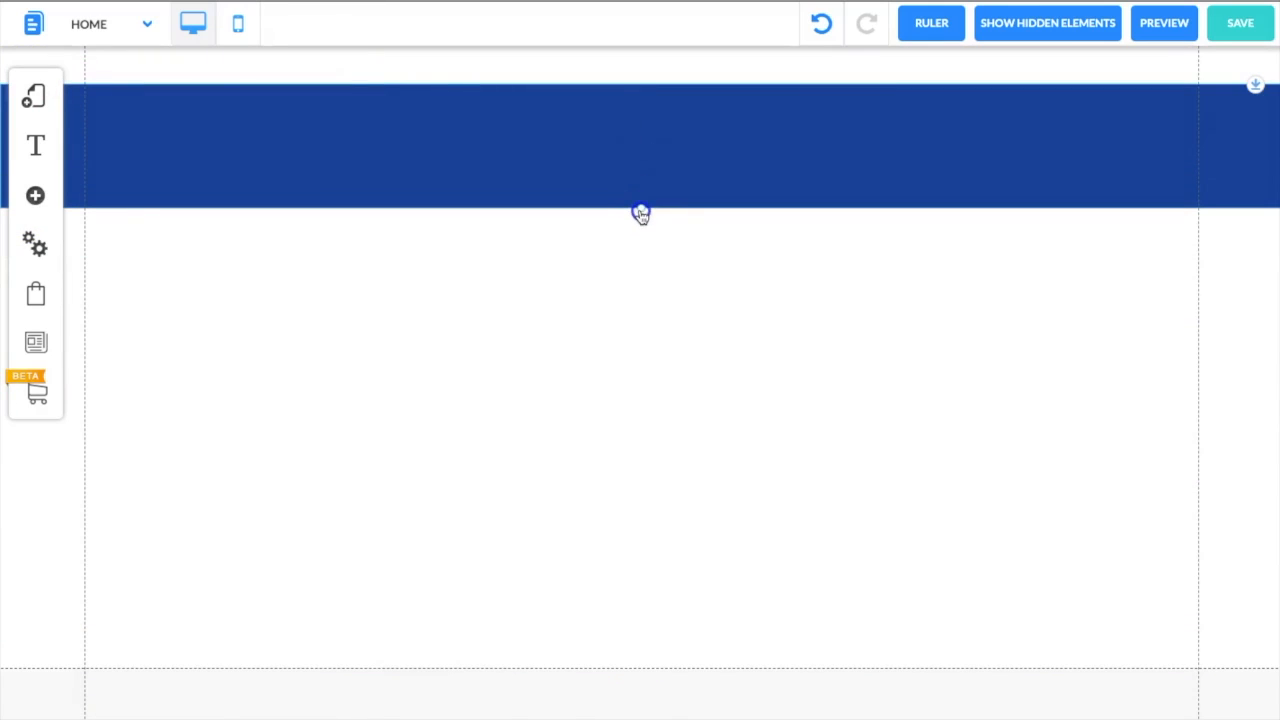
# Change the narrow banner's background color to the darkest navy blue swatch.
pyautogui.click(616, 168)
pyautogui.click(594, 248)
pyautogui.click(336, 369)
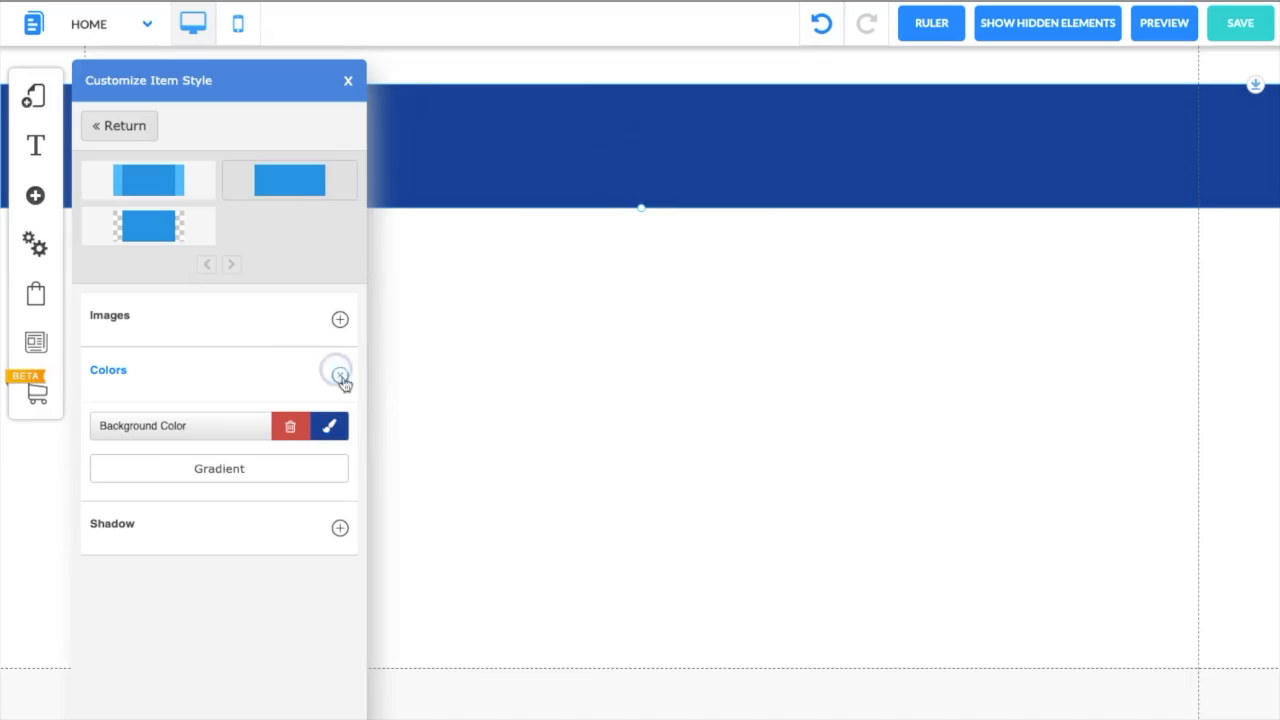
pyautogui.click(327, 426)
pyautogui.click(503, 314)
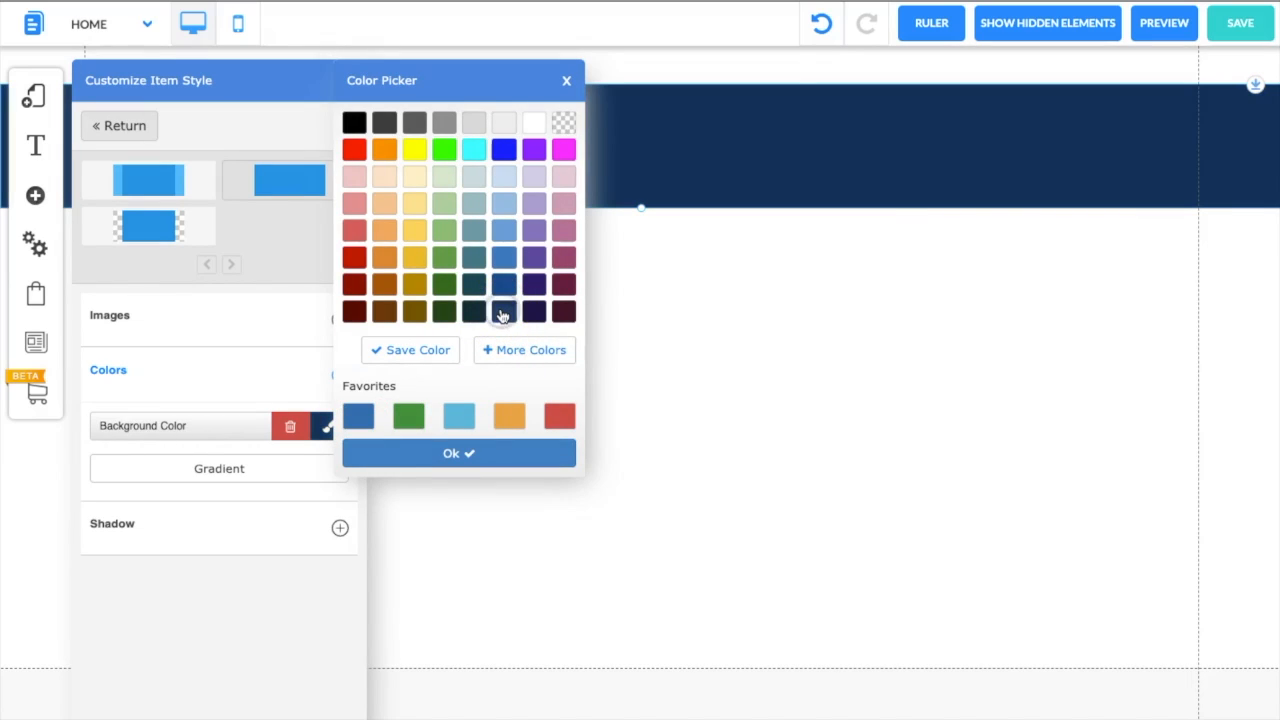
pyautogui.click(251, 163)
# Add a second Standard (Dark Blue) banner directly below the navy strip, about 529 px high.
pyautogui.click(35, 195)
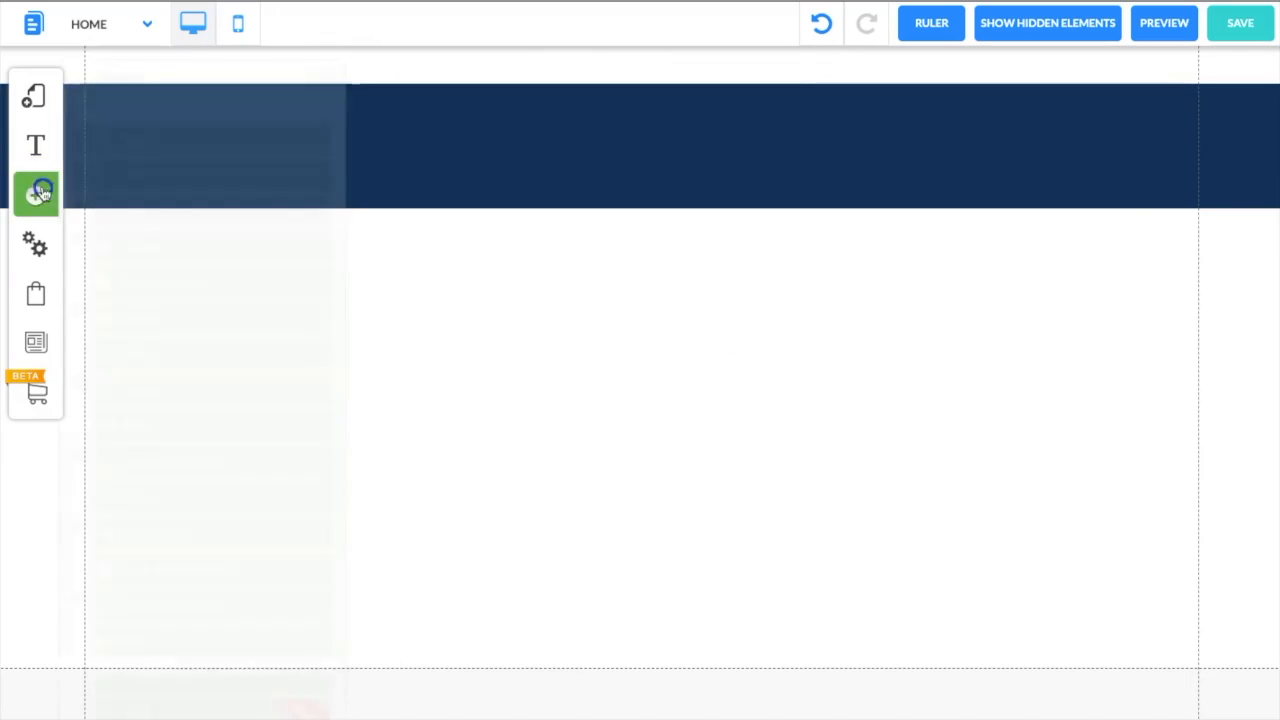
pyautogui.click(166, 249)
pyautogui.click(167, 243)
pyautogui.click(1072, 378)
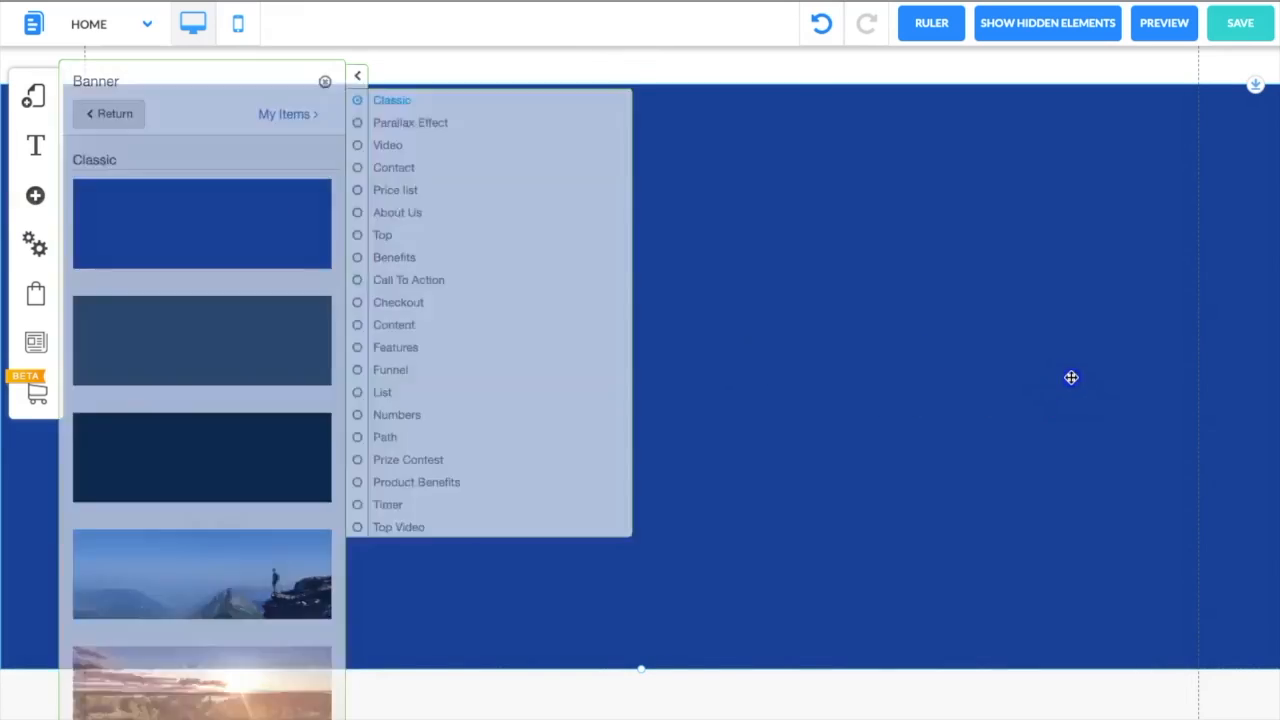
pyautogui.moveTo(647, 671); pyautogui.dragTo(647, 573)
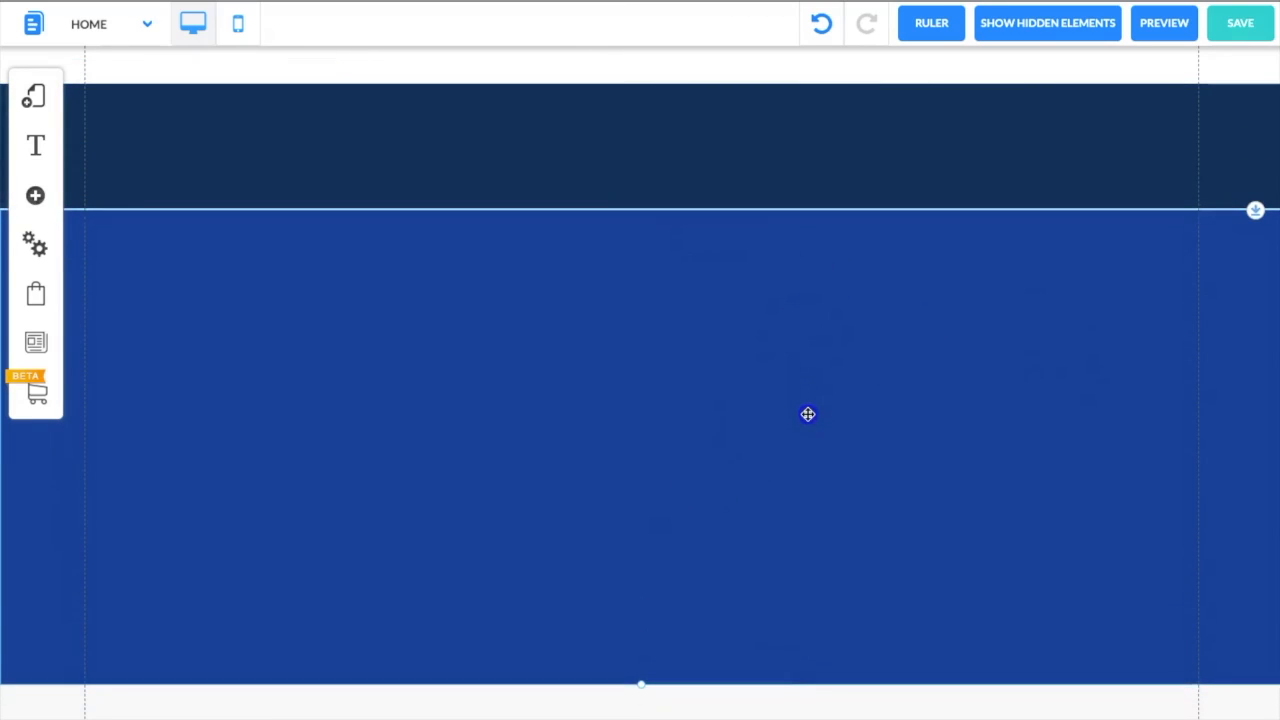
pyautogui.click(659, 516)
# Set the large banner's fluid background image to the scratched blue texture from My Files.
pyautogui.scroll(-2, 630, 545)
pyautogui.click(671, 411)
pyautogui.click(680, 360)
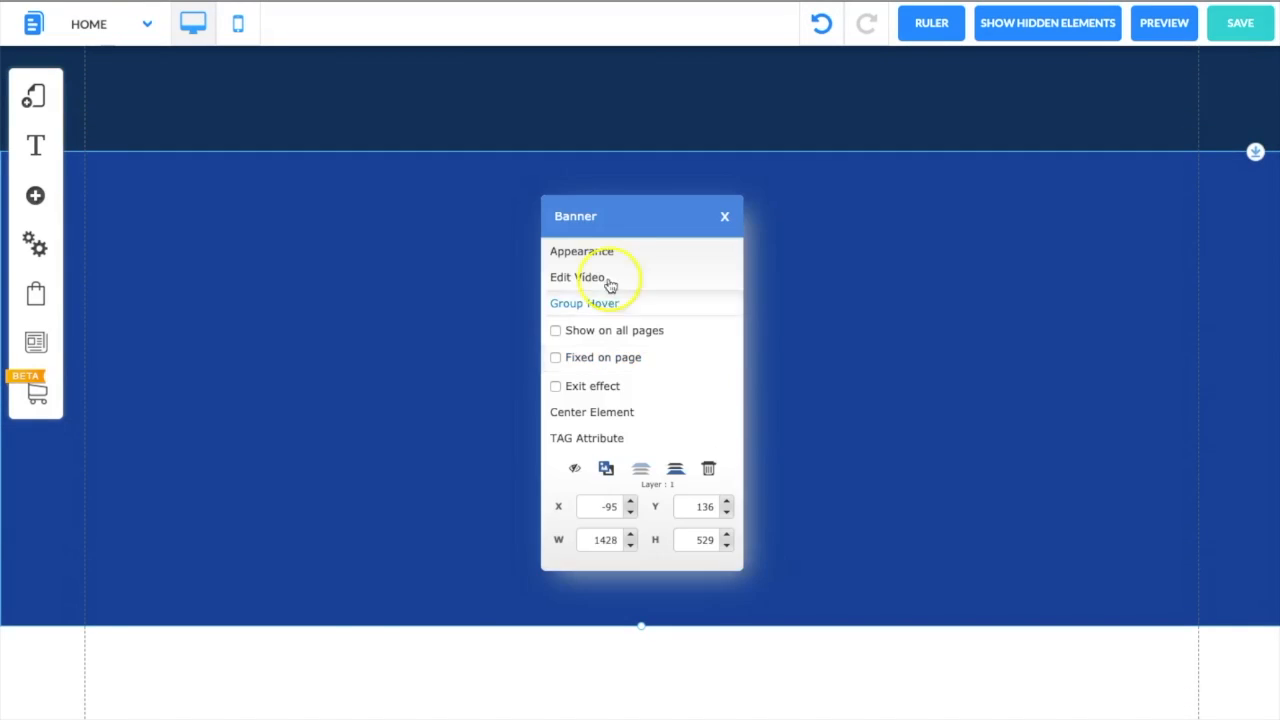
pyautogui.click(580, 249)
pyautogui.click(341, 320)
pyautogui.click(333, 395)
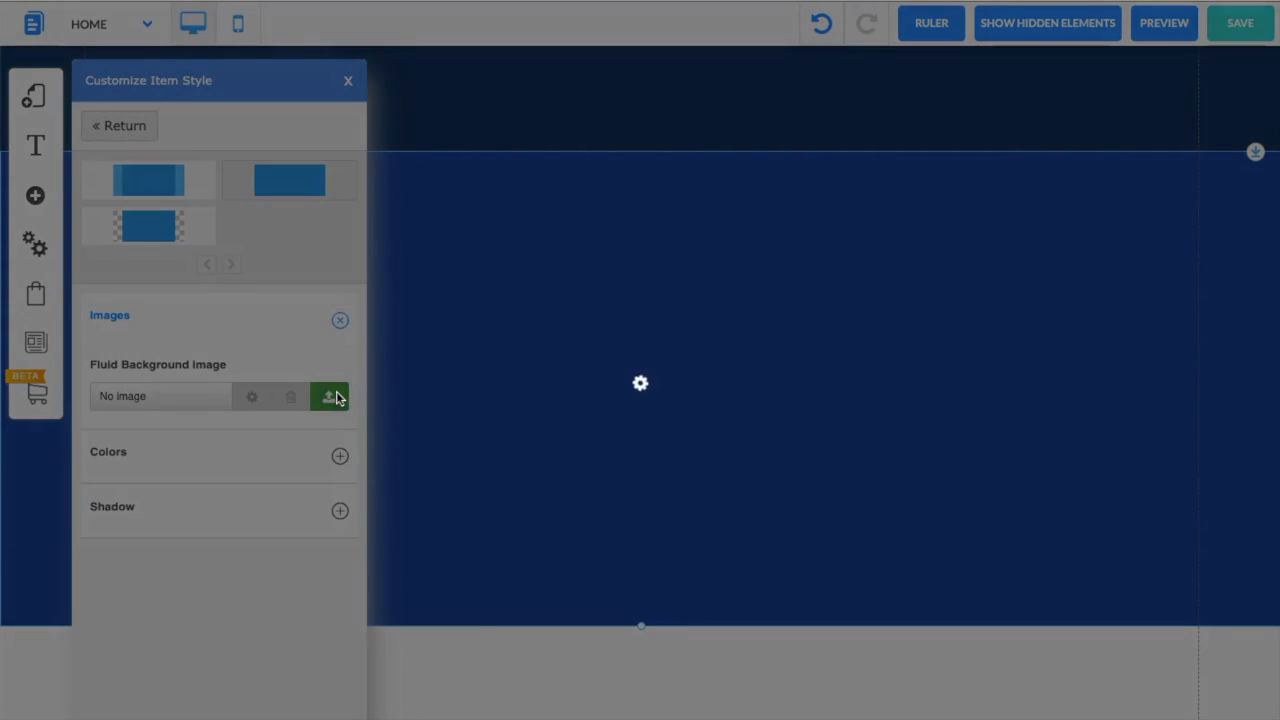
pyautogui.scroll(-10, 778, 380)
pyautogui.scroll(-10, 780, 387)
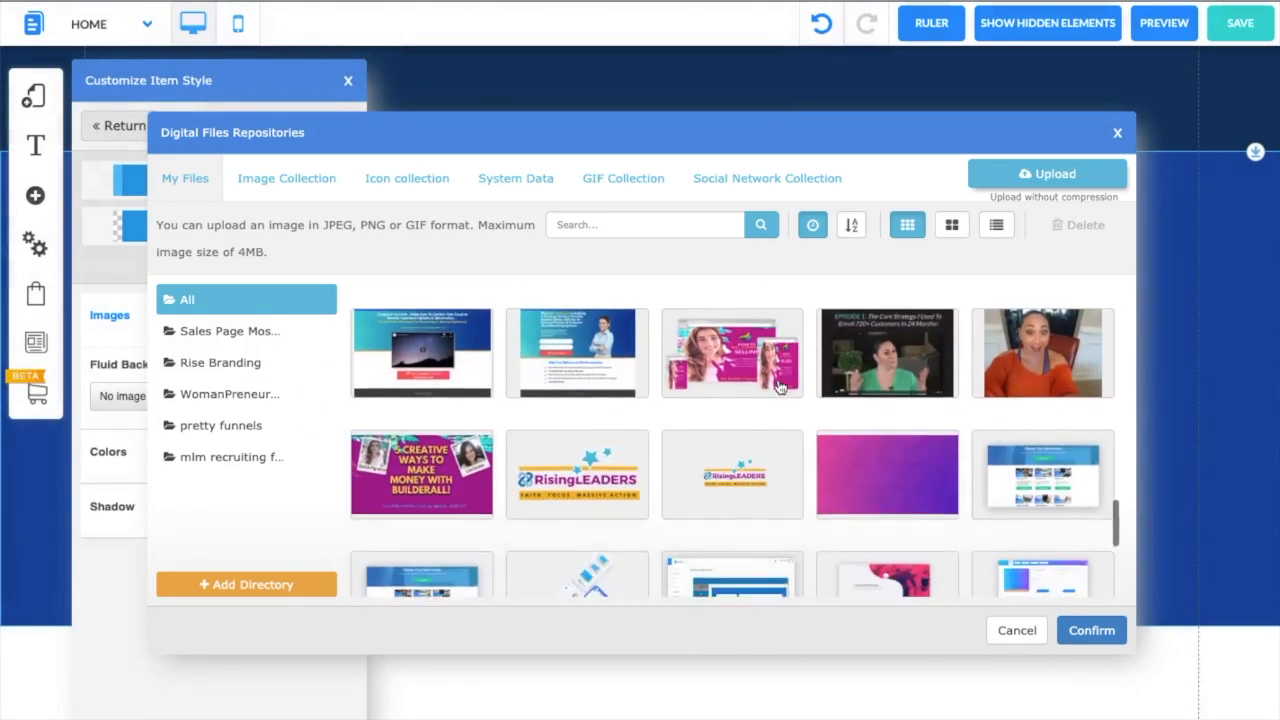
pyautogui.scroll(-1, 780, 387)
pyautogui.click(575, 375)
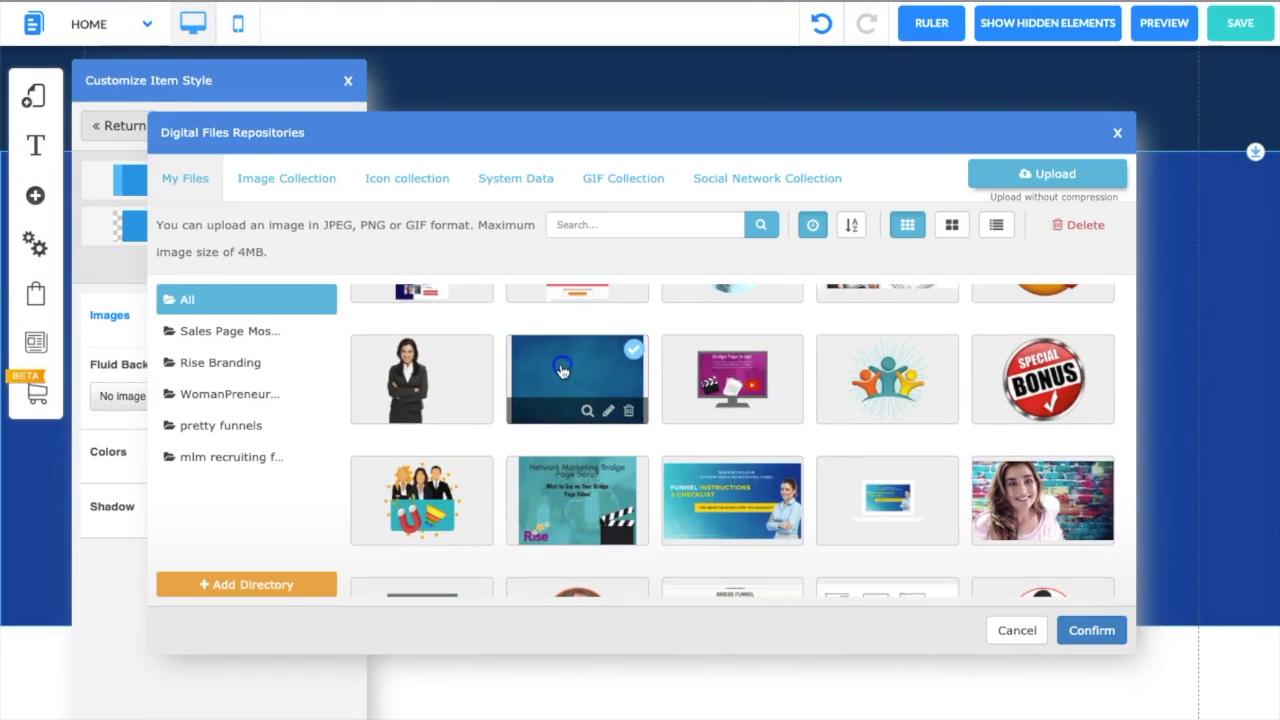
pyautogui.click(1091, 630)
pyautogui.click(1109, 509)
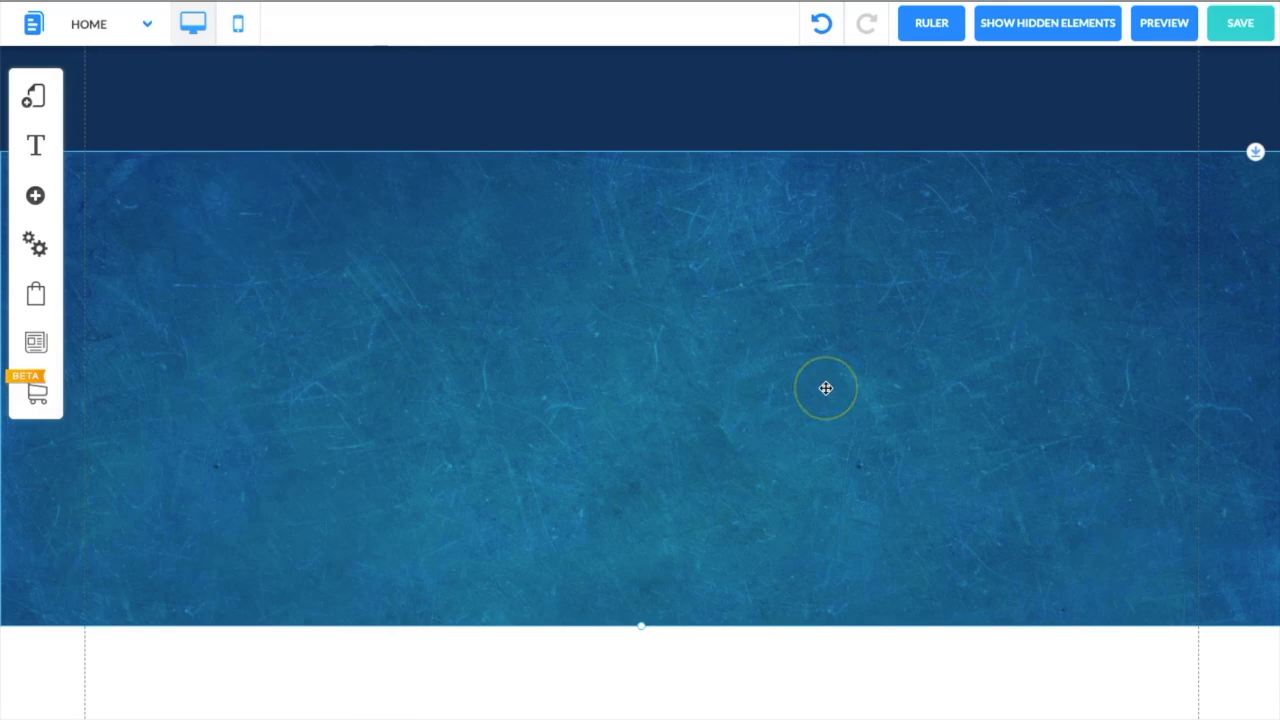
# Insert an image element and place it over the left part of the textured banner.
pyautogui.click(35, 195)
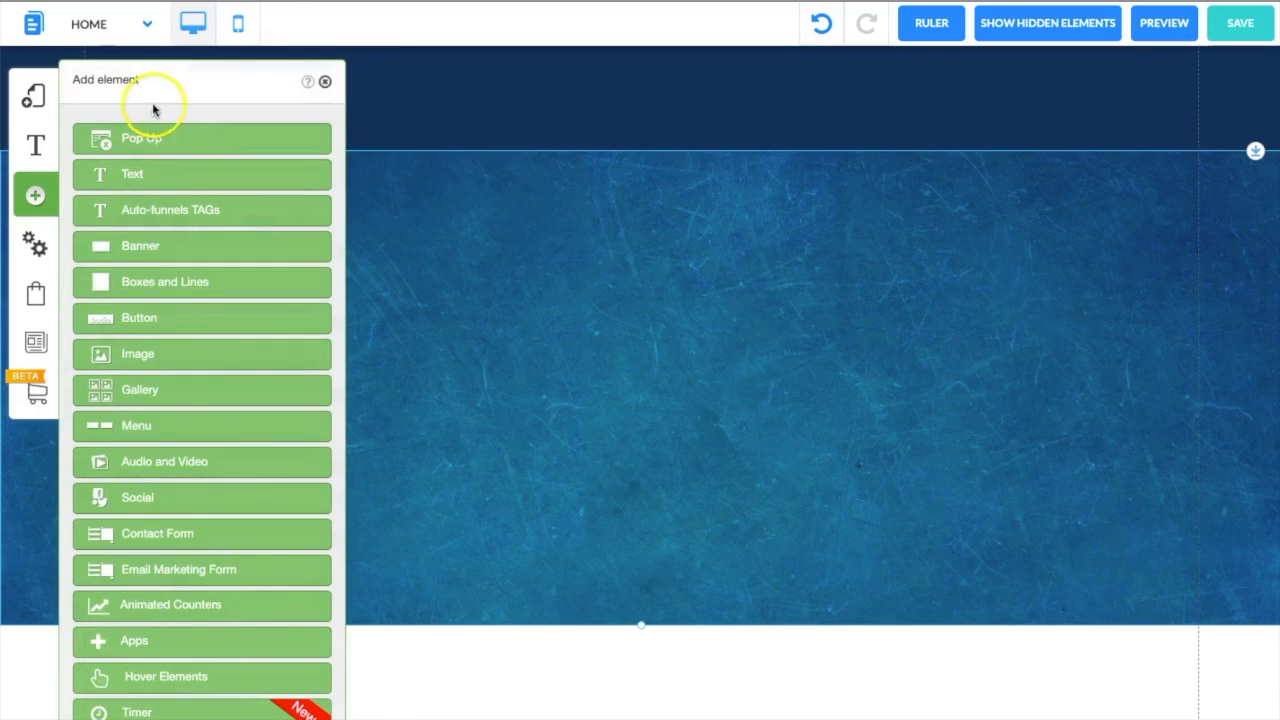
pyautogui.click(153, 354)
pyautogui.click(237, 257)
pyautogui.moveTo(813, 356); pyautogui.dragTo(665, 320)
# Replace the placeholder sunset picture with the blue ebook mockup from My Files.
pyautogui.click(479, 312)
pyautogui.click(589, 166)
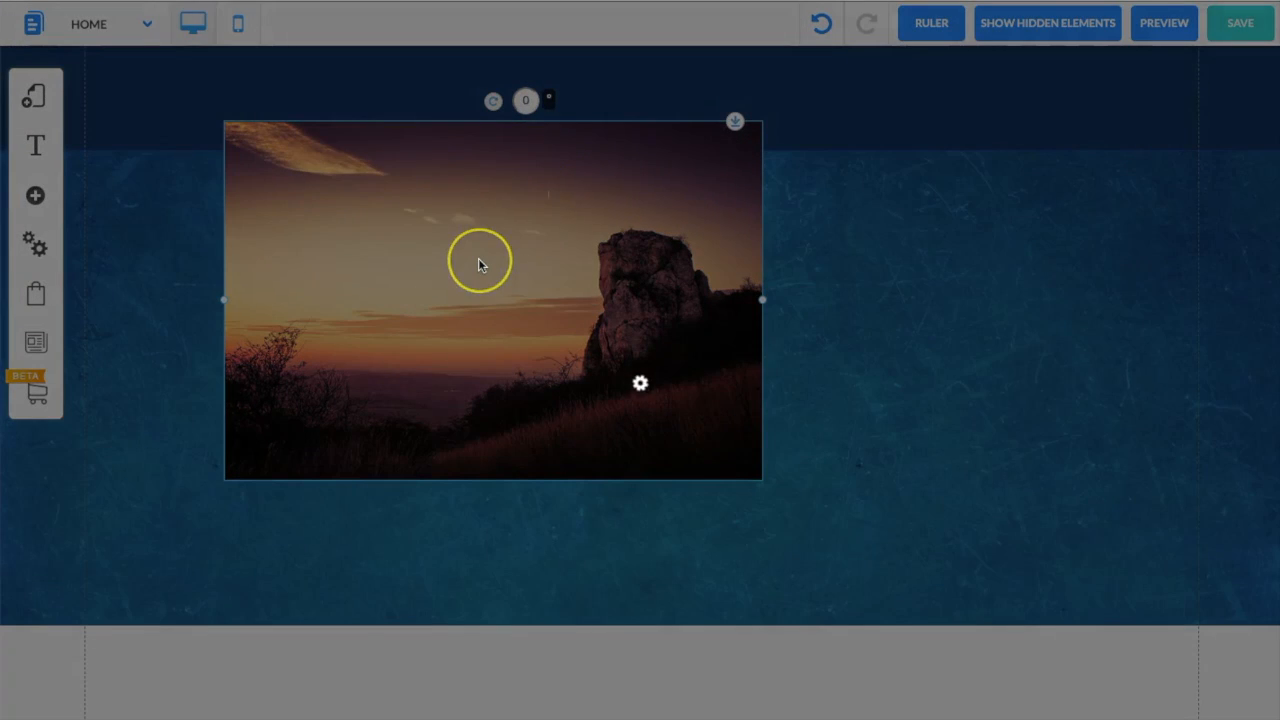
pyautogui.scroll(1, 607, 378)
pyautogui.scroll(-10, 640, 385)
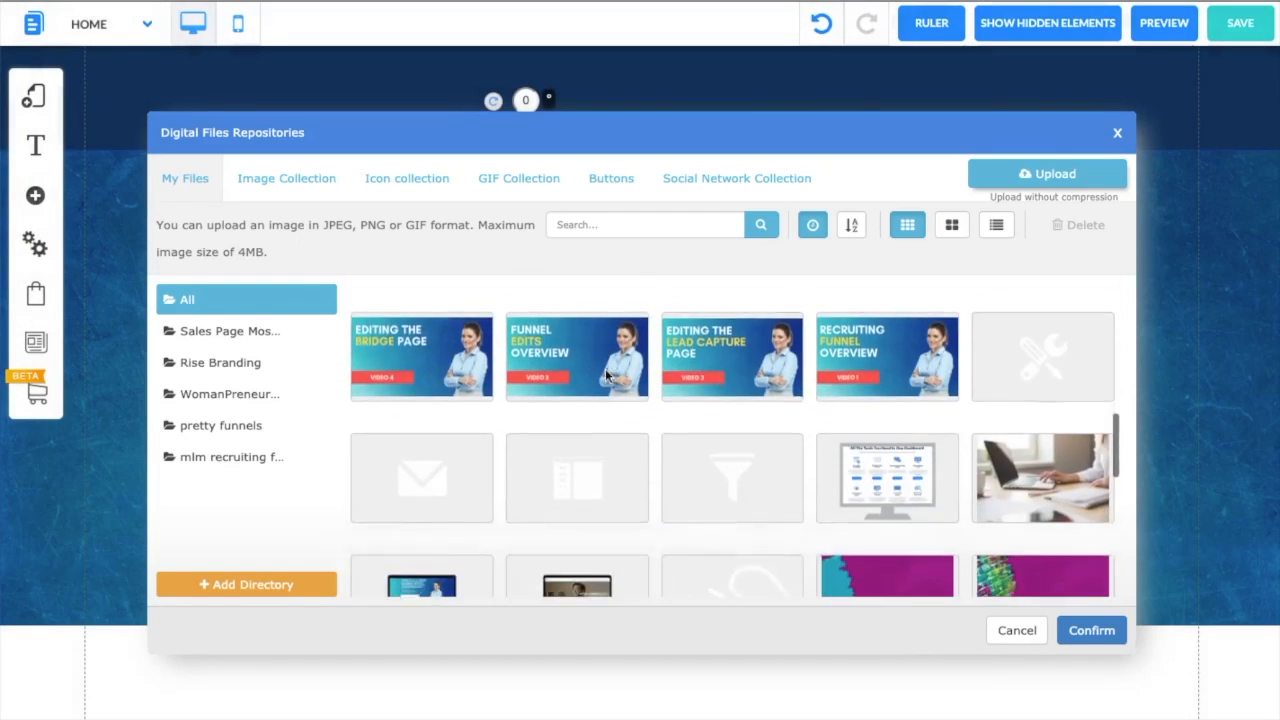
pyautogui.click(735, 415)
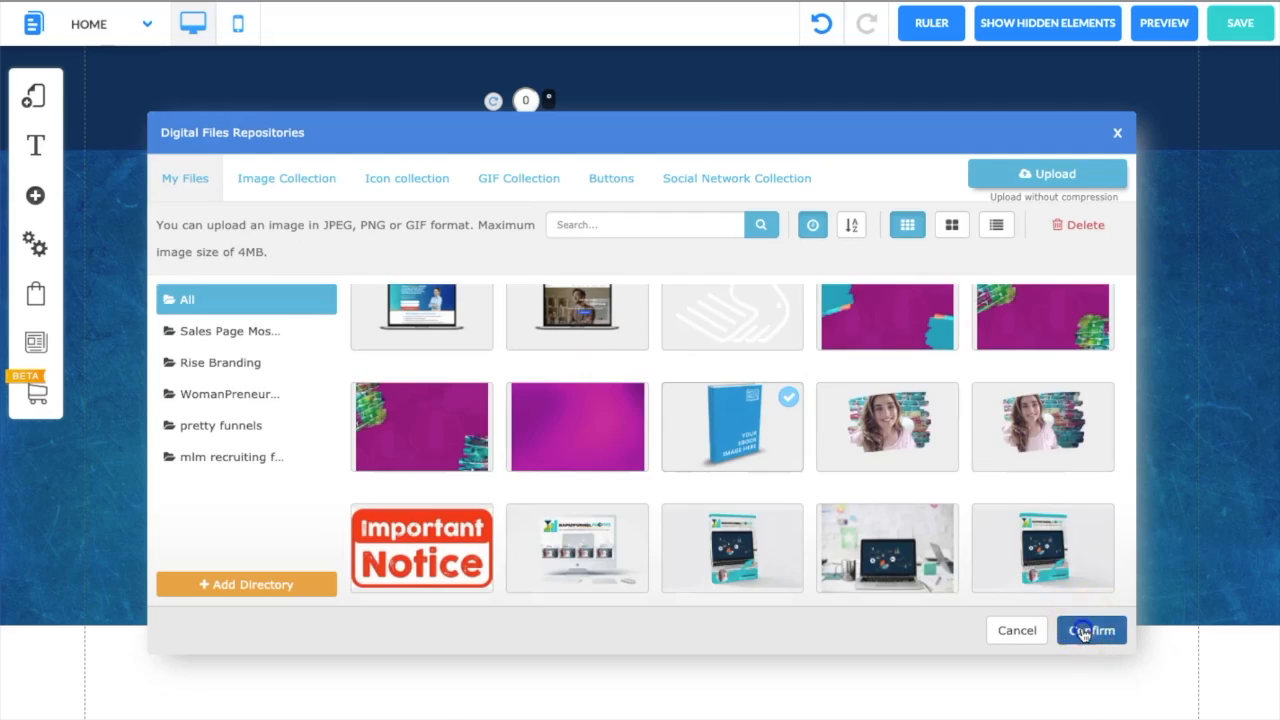
pyautogui.click(1091, 630)
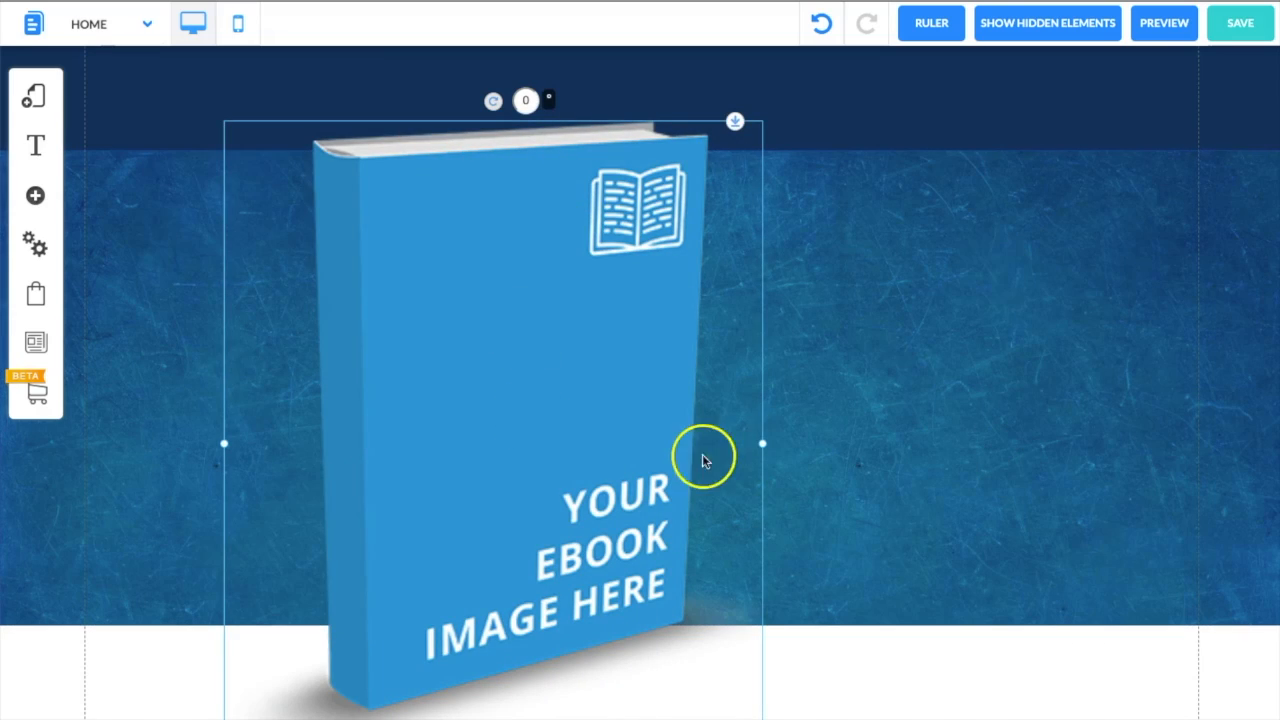
# Shrink the ebook image and position it on the left of the textured banner, overlapping the navy strip.
pyautogui.moveTo(760, 443); pyautogui.dragTo(505, 302)
pyautogui.moveTo(306, 209); pyautogui.dragTo(378, 229)
pyautogui.moveTo(574, 302); pyautogui.dragTo(663, 409)
pyautogui.click(386, 280)
pyautogui.moveTo(446, 389); pyautogui.dragTo(317, 337)
pyautogui.click(771, 381)
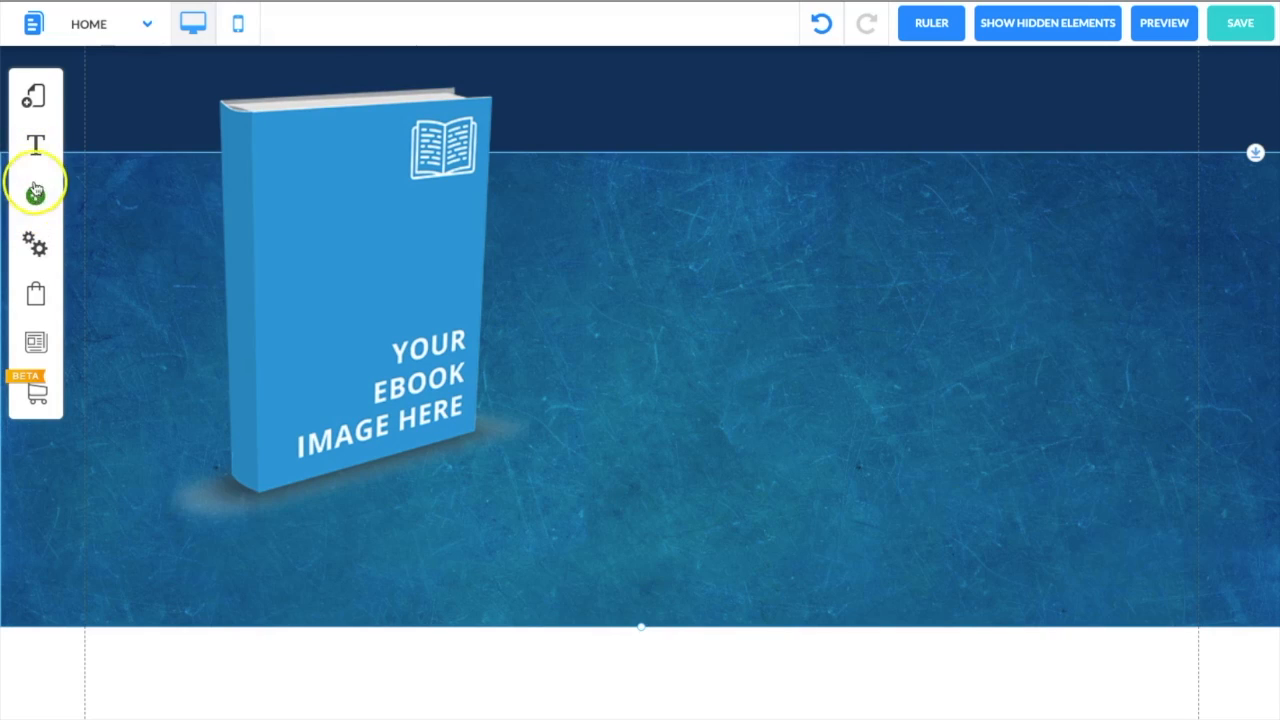
# Set the H1 style's desktop text to Lato Black in white, with font size 50 and line height 50.
pyautogui.click(35, 148)
pyautogui.click(220, 255)
pyautogui.click(429, 176)
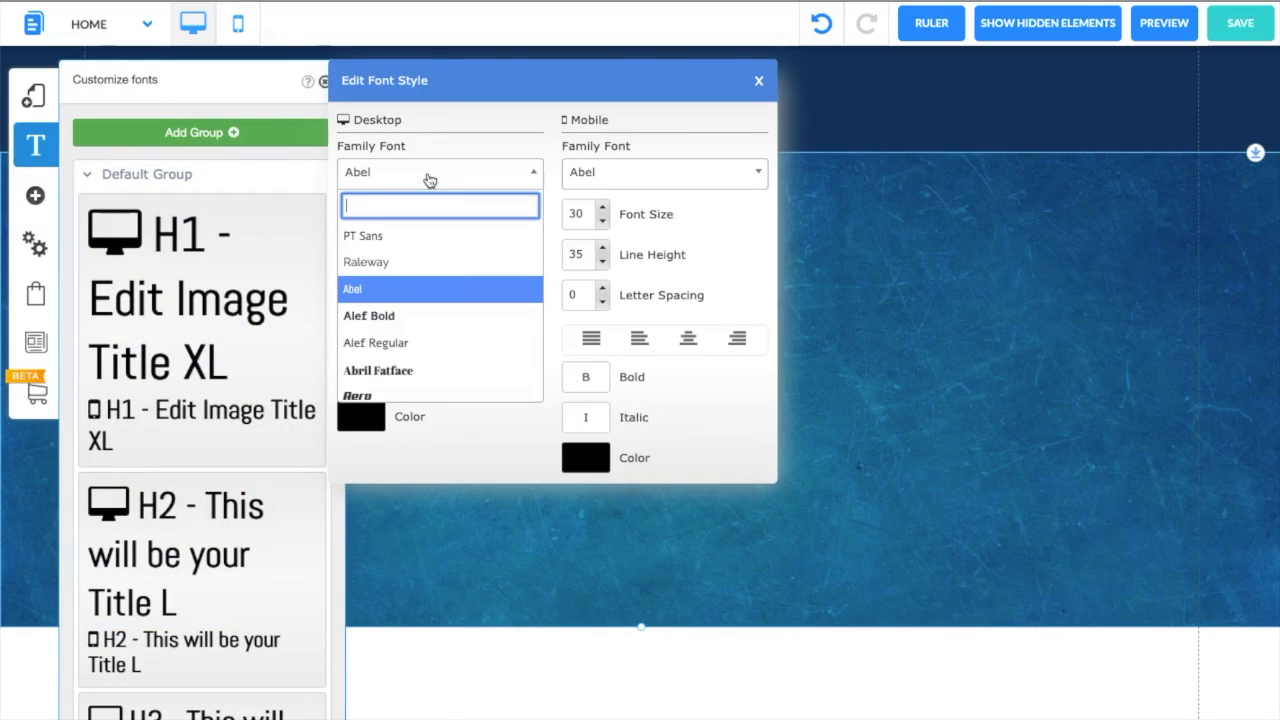
pyautogui.write('lato')
pyautogui.click(400, 237)
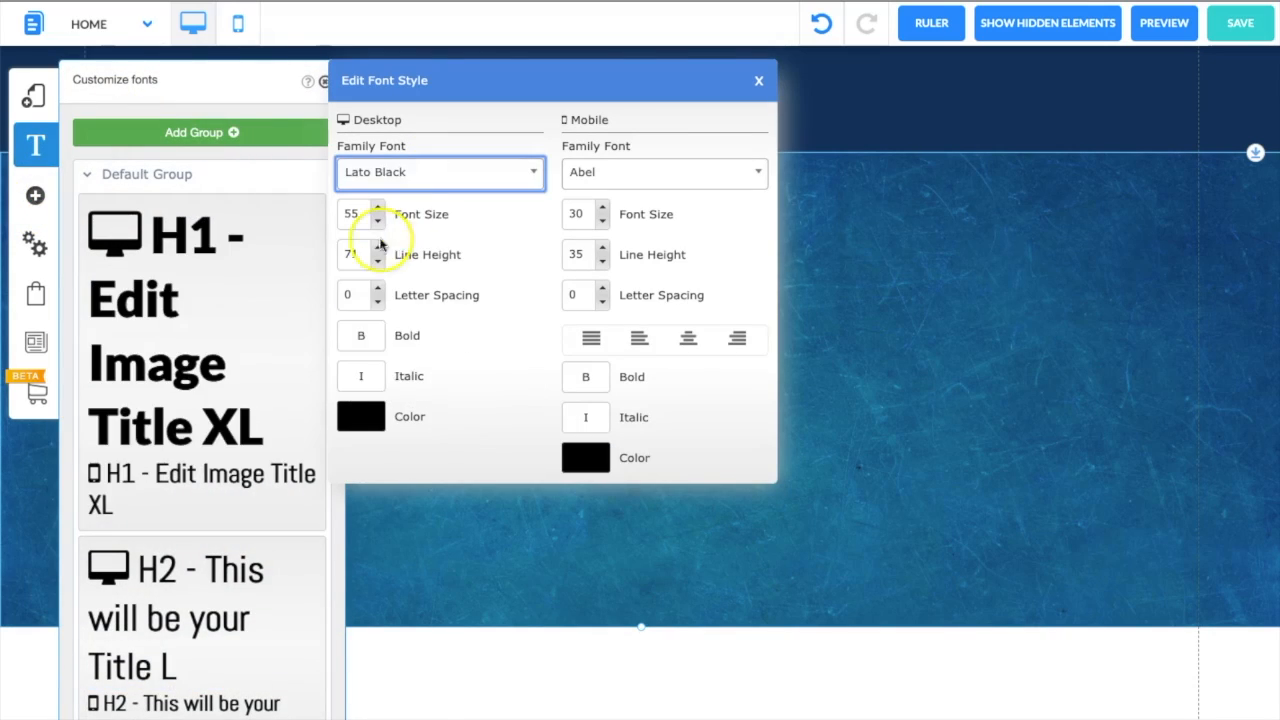
pyautogui.click(361, 416)
pyautogui.click(768, 122)
pyautogui.moveTo(379, 258)
pyautogui.mouseDown()
pyautogui.moveTo(378, 219)
pyautogui.moveTo(380, 257)
pyautogui.mouseUp()
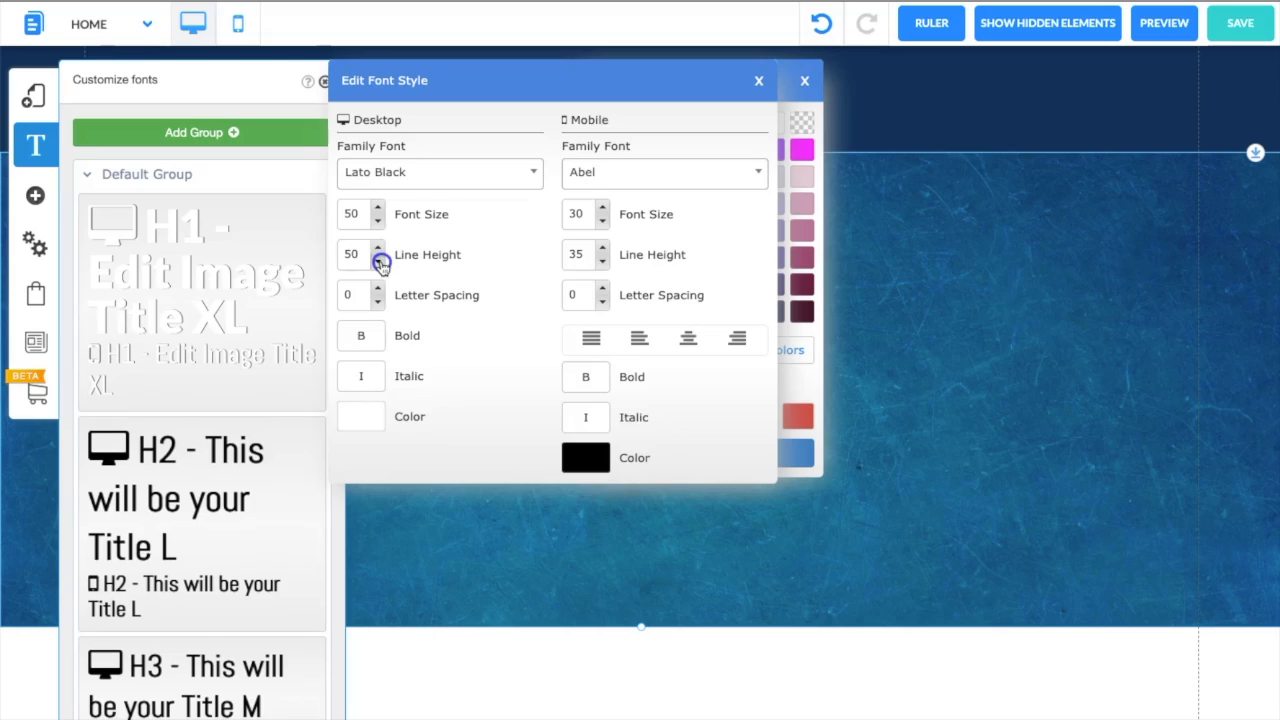
# Set the H1 style's mobile font to Lato Black, lower its line height, and open its text color choices.
pyautogui.click(605, 176)
pyautogui.write('lato')
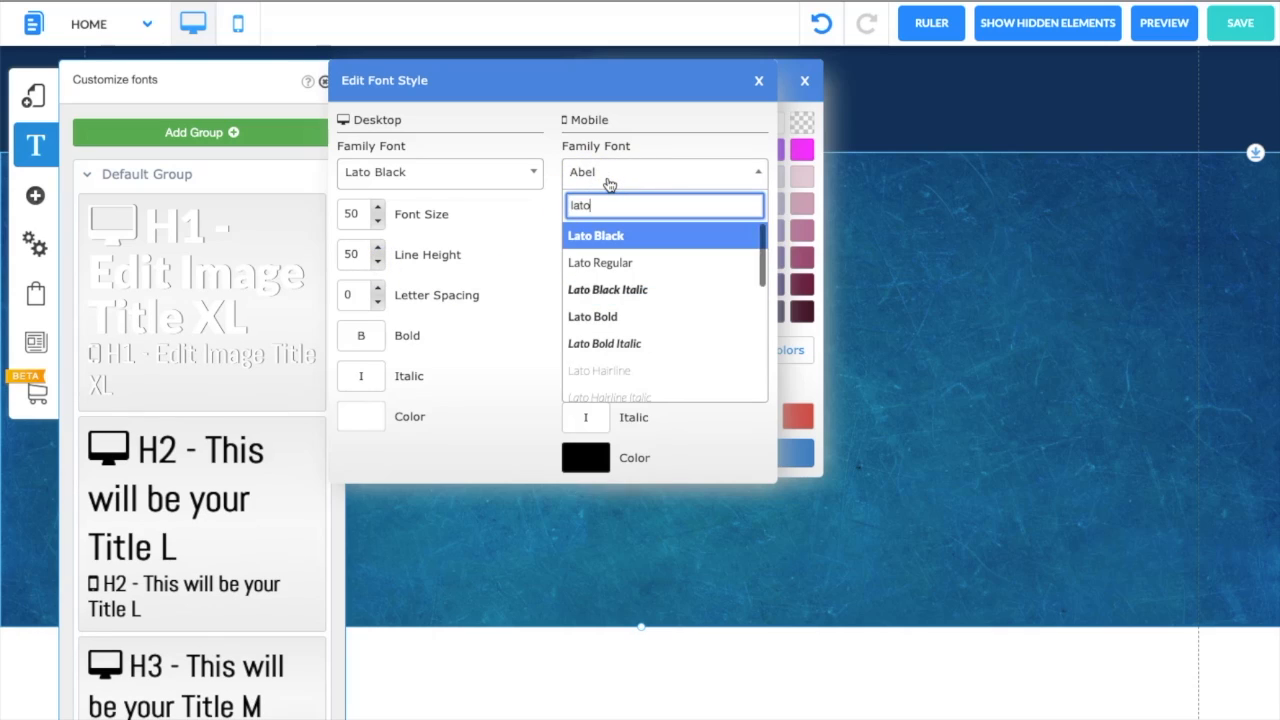
pyautogui.click(597, 233)
pyautogui.click(603, 268)
pyautogui.click(585, 457)
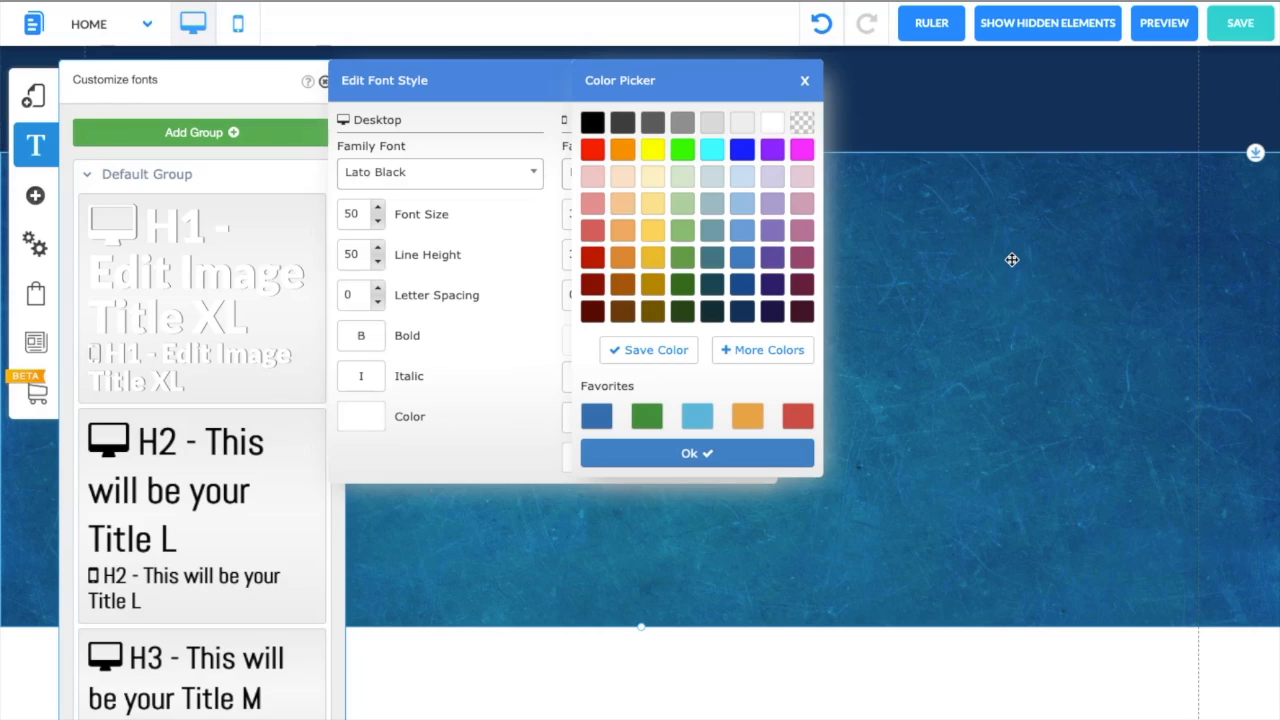
# Set the H2 style's desktop text to Lato Bold with font size 40 and line height 40.
pyautogui.click(151, 491)
pyautogui.click(447, 177)
pyautogui.write('lato')
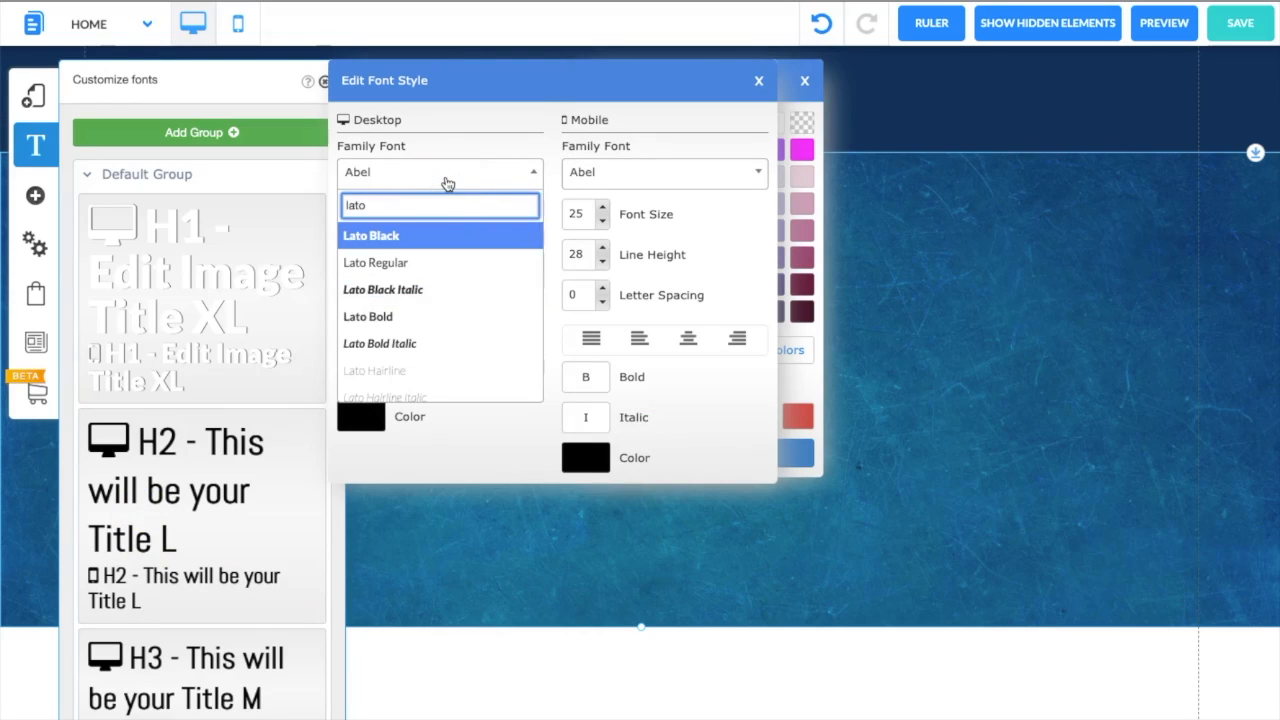
pyautogui.click(390, 316)
pyautogui.click(378, 219)
pyautogui.click(378, 219)
pyautogui.click(378, 261)
pyautogui.click(378, 261)
pyautogui.click(378, 261)
pyautogui.click(378, 261)
pyautogui.click(378, 261)
pyautogui.click(378, 261)
pyautogui.click(378, 261)
pyautogui.click(378, 261)
pyautogui.click(378, 261)
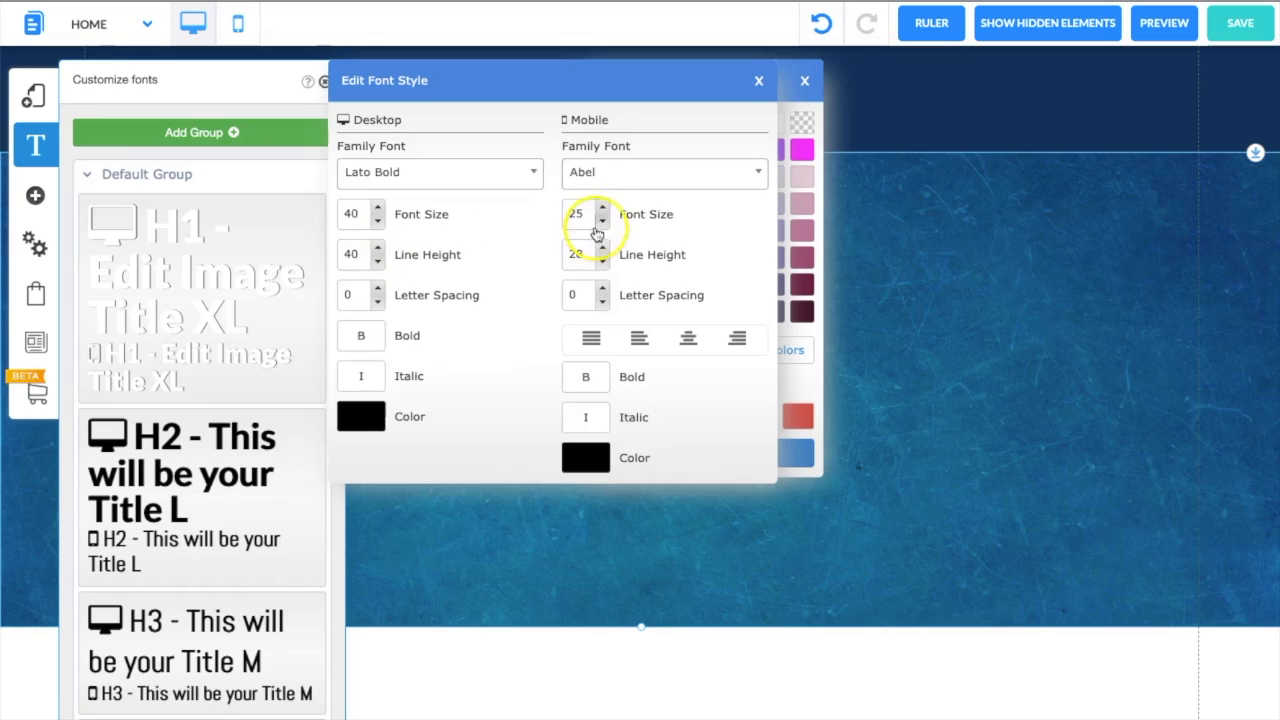
# Set the H2 style's mobile text to Lato Bold with font size 20 and line height 20.
pyautogui.click(611, 174)
pyautogui.write('lato')
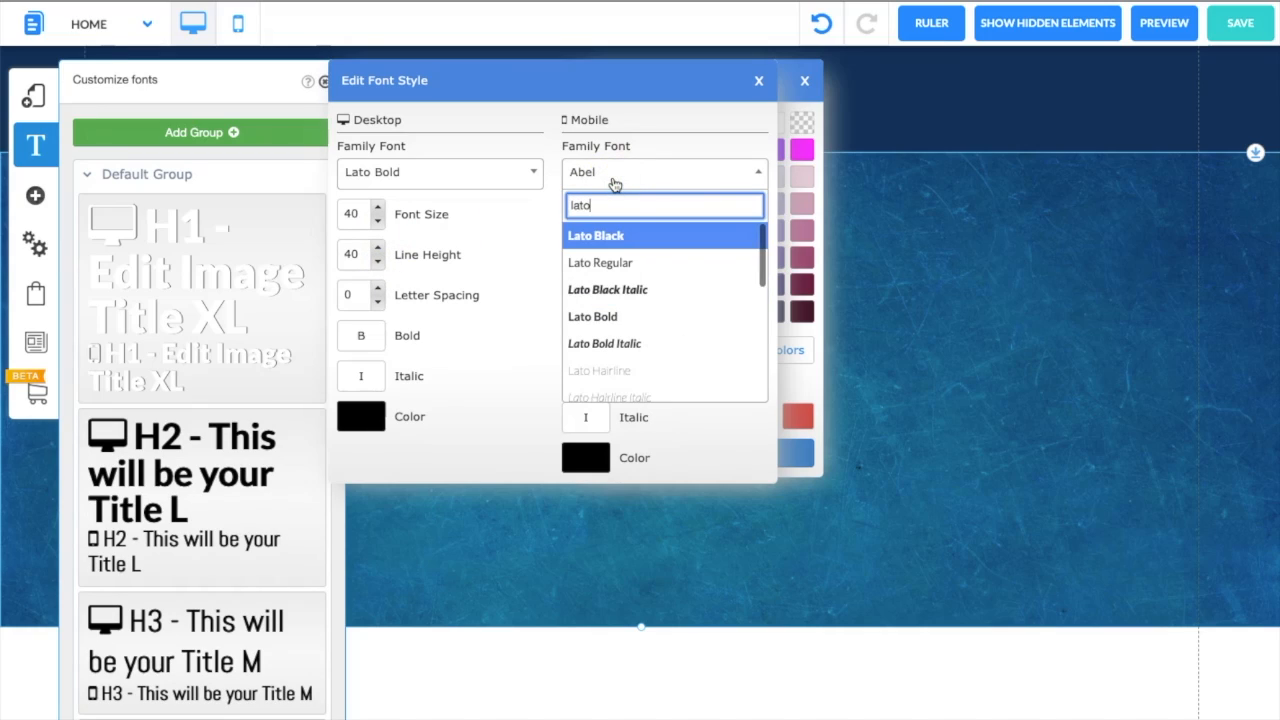
pyautogui.click(606, 316)
pyautogui.click(603, 226)
pyautogui.click(603, 226)
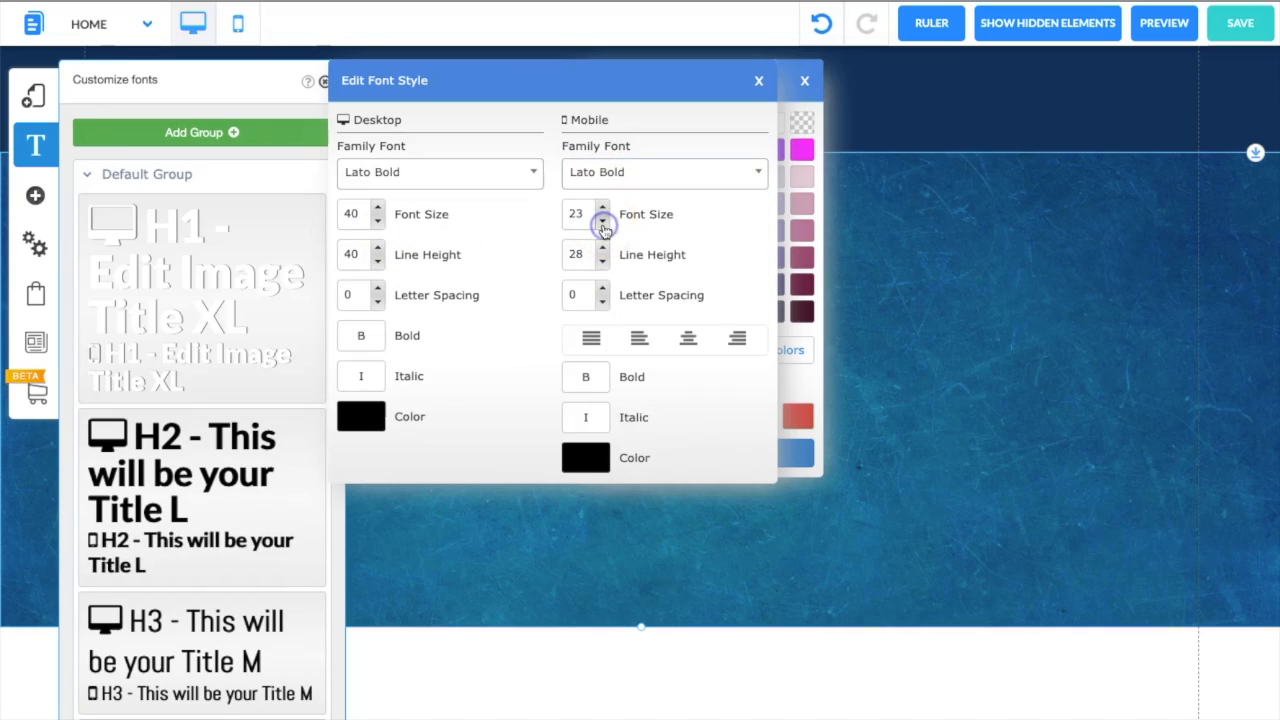
pyautogui.click(603, 226)
pyautogui.click(603, 259)
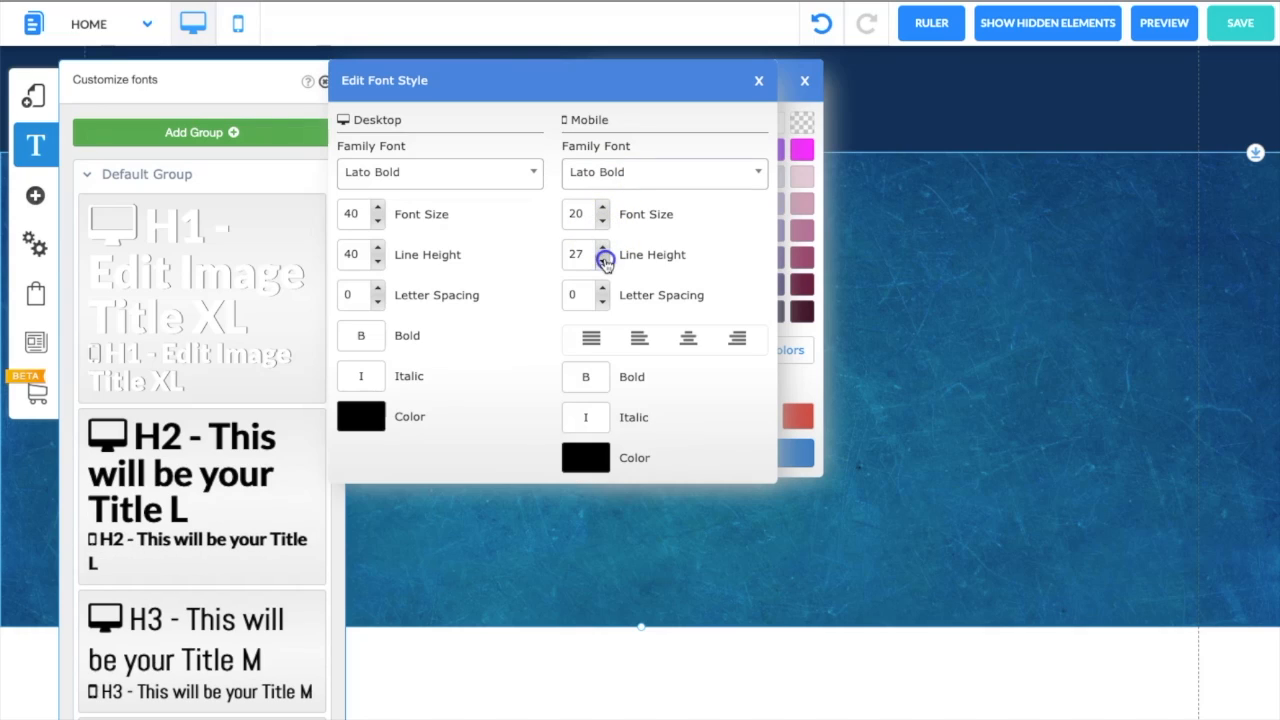
pyautogui.doubleClick(603, 259)
pyautogui.click(603, 259)
pyautogui.doubleClick(603, 259)
pyautogui.doubleClick(603, 259)
# Set the H2 style's text color to white for both mobile and desktop.
pyautogui.click(585, 457)
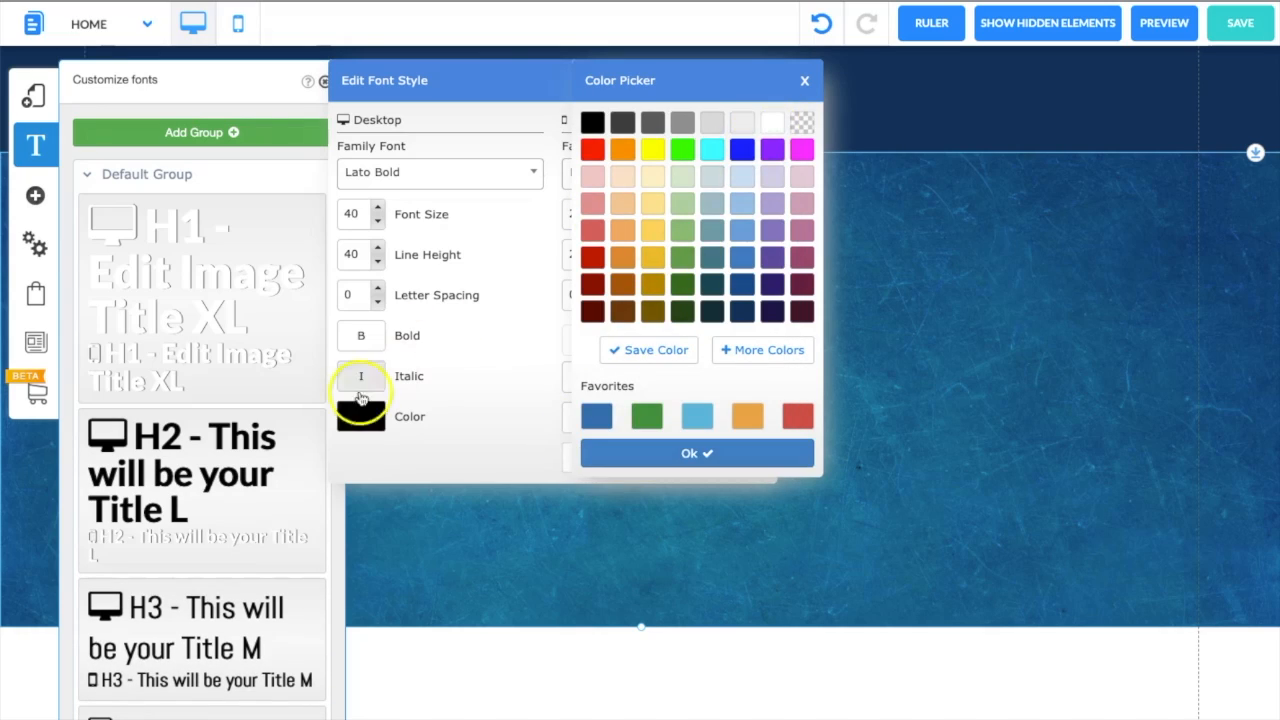
pyautogui.click(770, 122)
pyautogui.click(472, 178)
pyautogui.click(474, 132)
# Set the Paragraph L style's desktop text to white with font size 20 and line height 20.
pyautogui.scroll(-3, 225, 492)
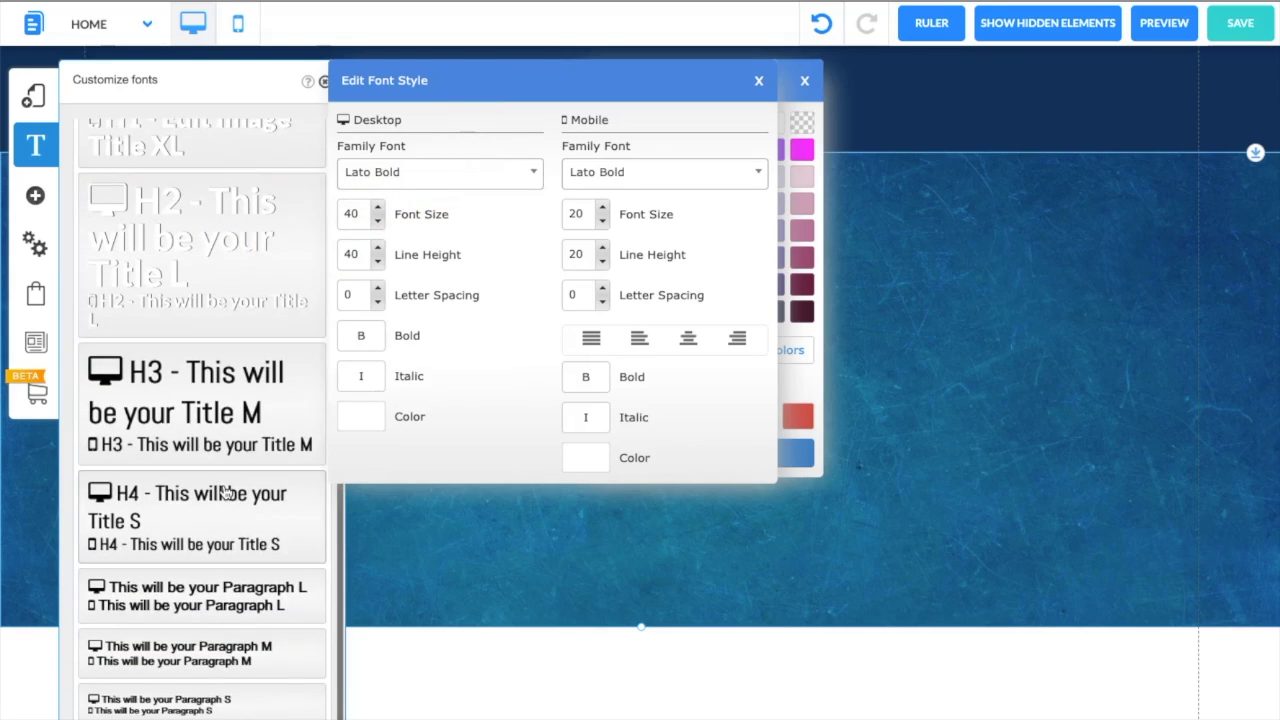
pyautogui.click(205, 600)
pyautogui.click(353, 432)
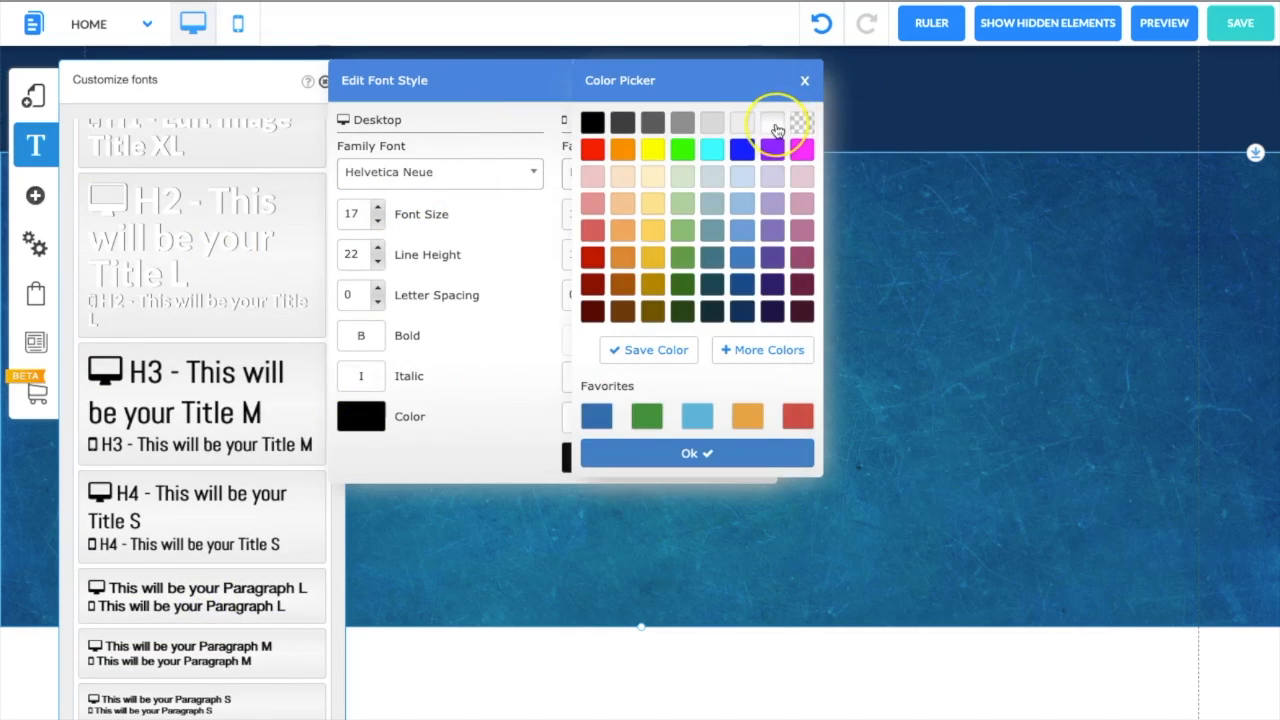
pyautogui.click(775, 122)
pyautogui.click(748, 450)
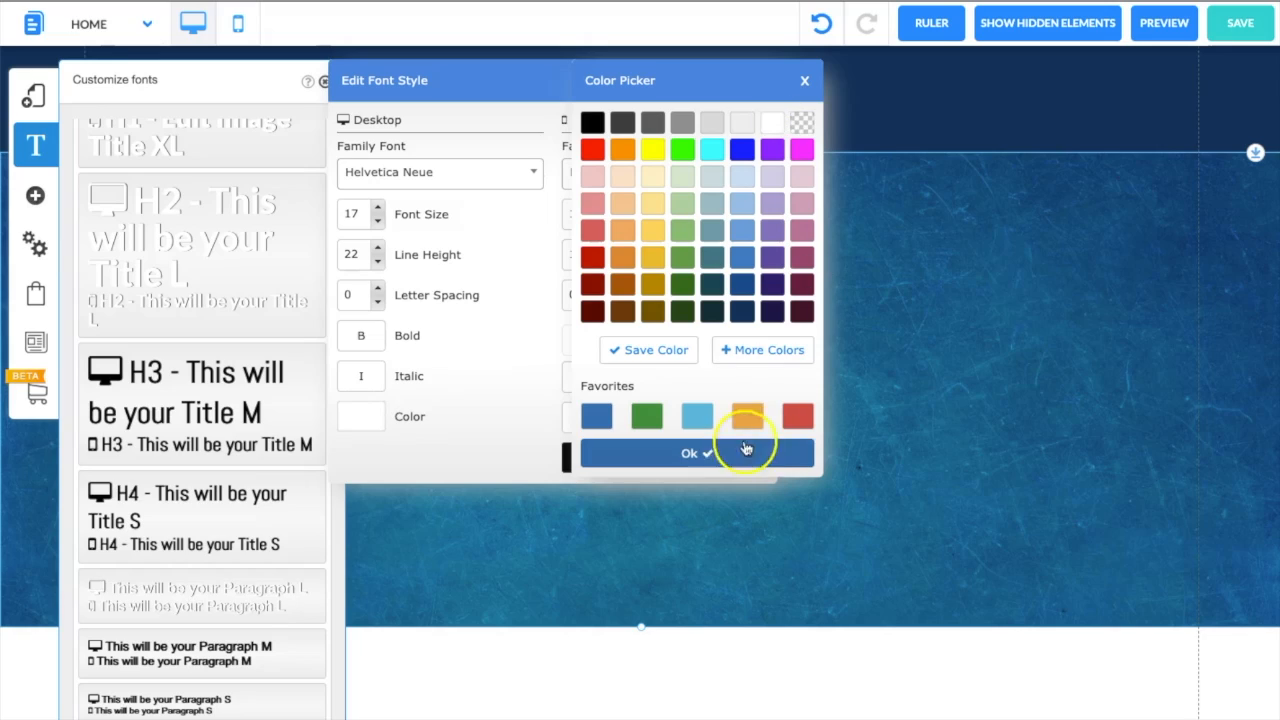
pyautogui.click(378, 207)
pyautogui.click(378, 261)
pyautogui.click(378, 261)
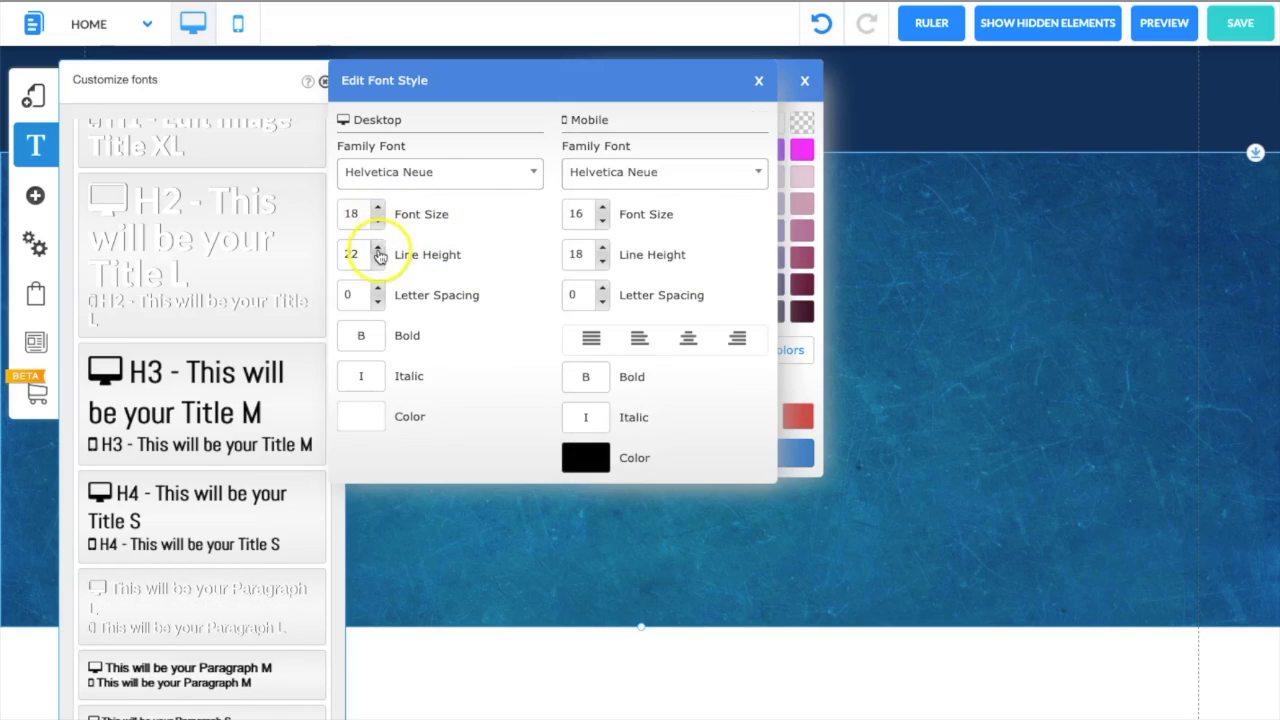
pyautogui.click(378, 208)
pyautogui.click(378, 208)
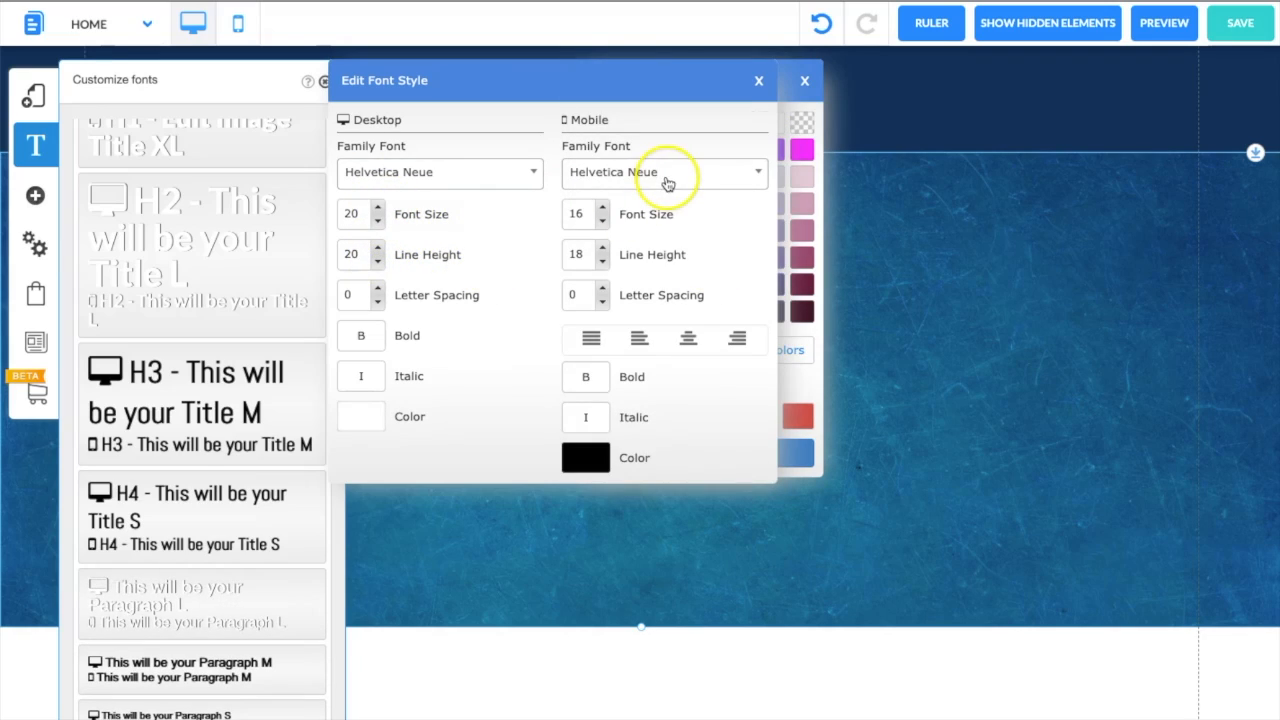
# Set the Paragraph L style's mobile text color to white and close the font settings.
pyautogui.click(588, 460)
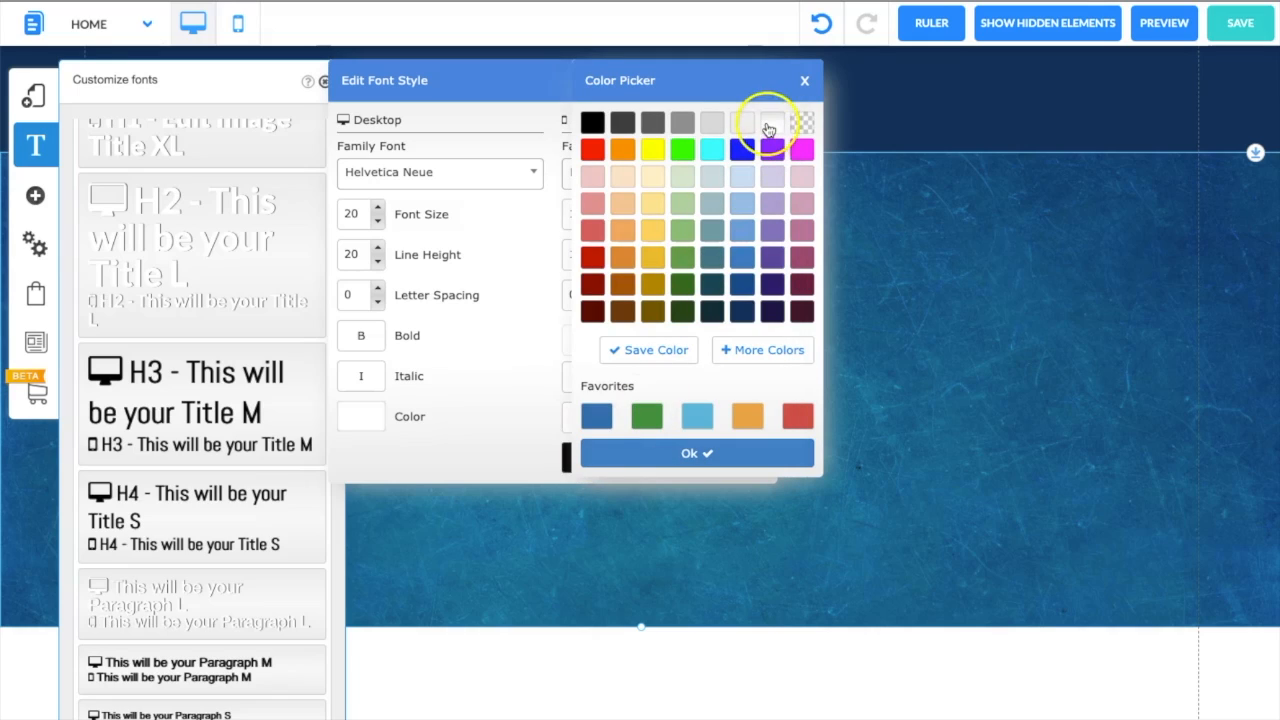
pyautogui.click(669, 460)
pyautogui.click(585, 556)
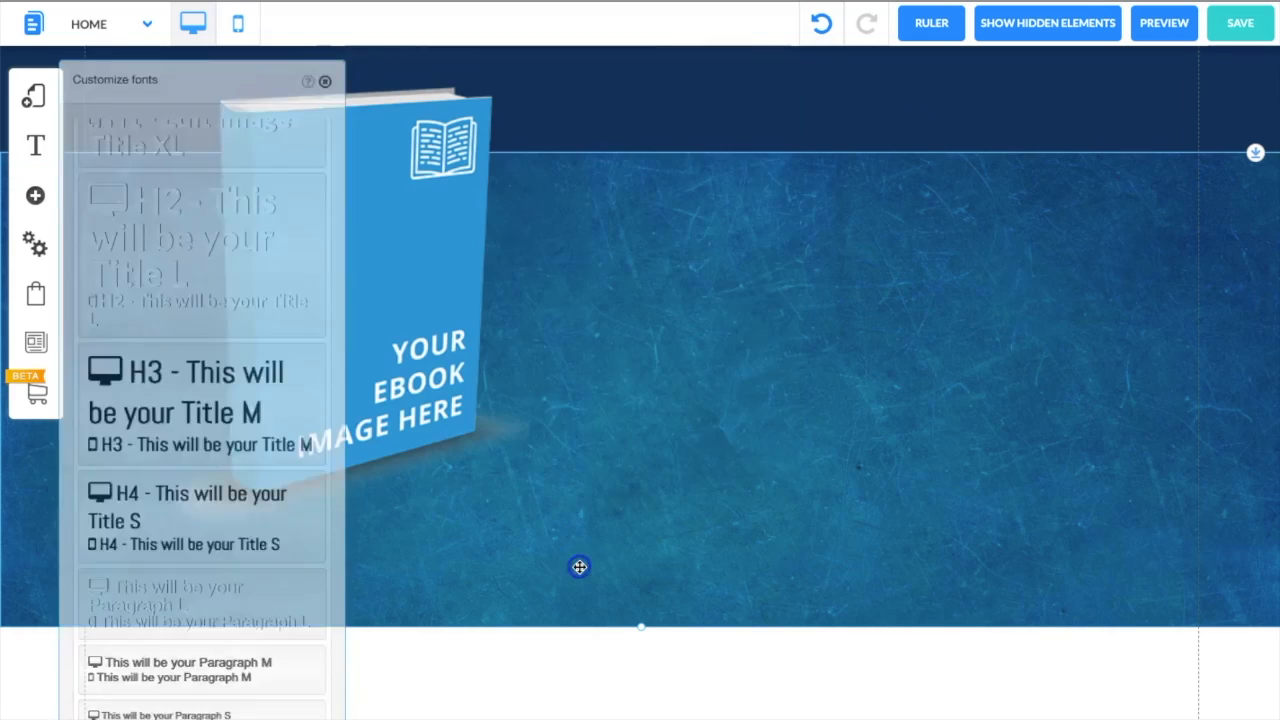
# Save the page, registering the site under the URL name highconvertingsample2.
pyautogui.click(1237, 20)
pyautogui.click(753, 409)
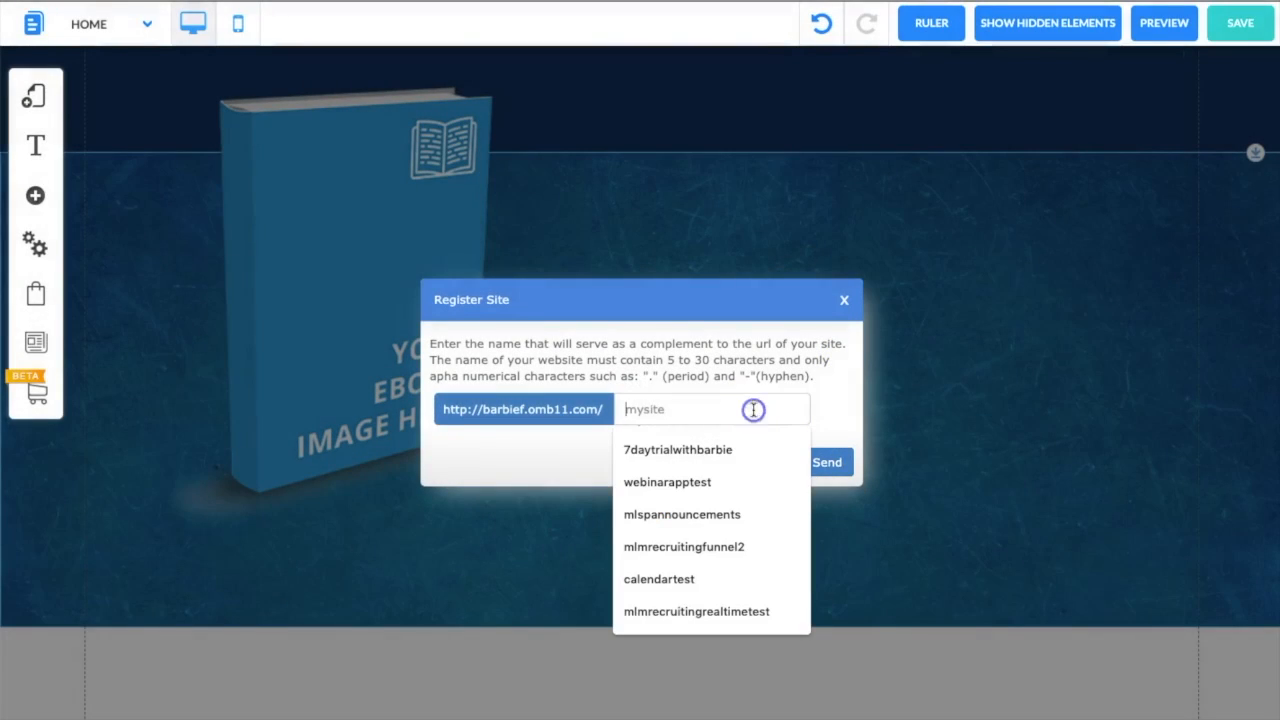
pyautogui.write('highconvertingsample2')
pyautogui.click(827, 462)
pyautogui.click(866, 563)
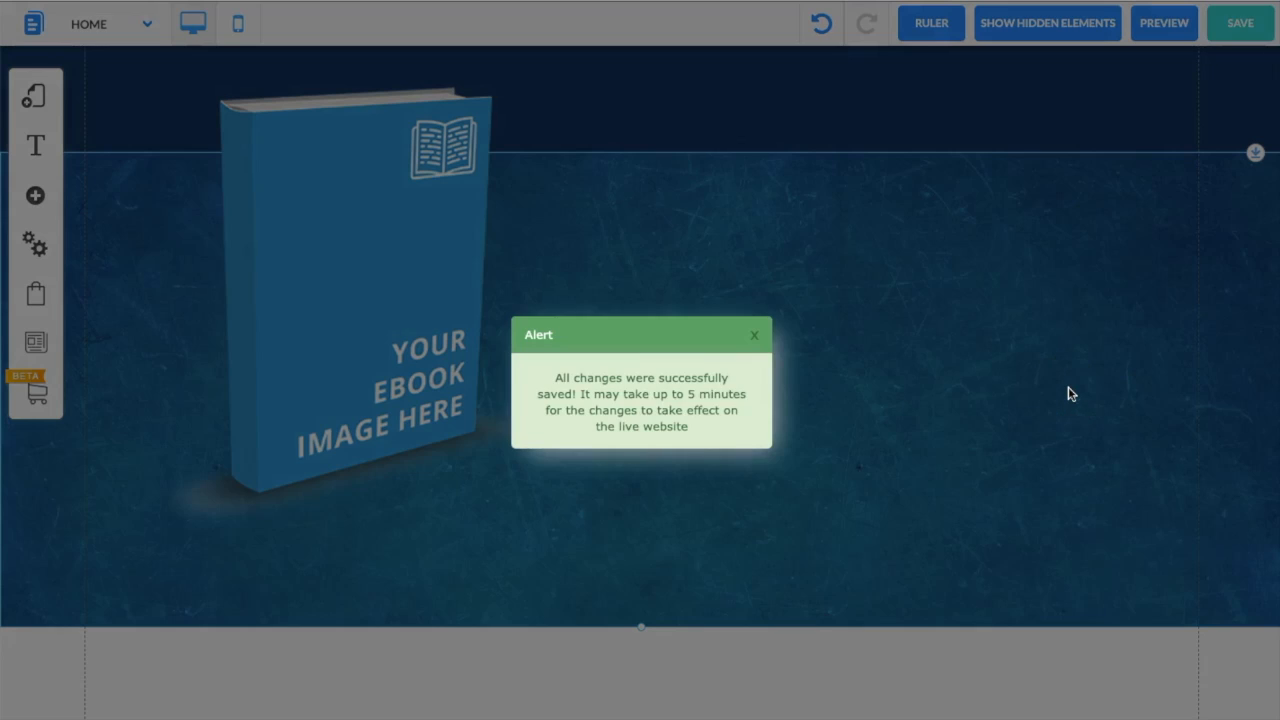
pyautogui.click(760, 335)
# Add an H1 title reading "Free Report Reveals..." and place it in the navy strip beside the ebook image.
pyautogui.click(34, 195)
pyautogui.click(94, 171)
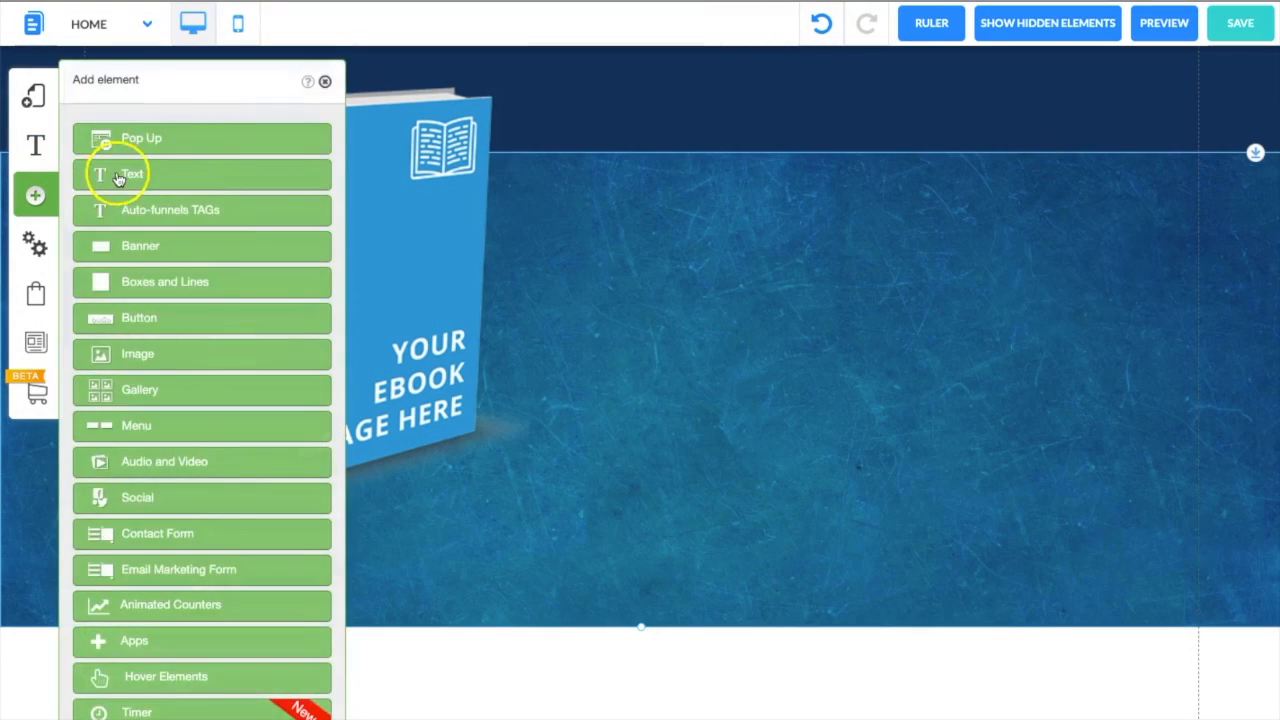
pyautogui.moveTo(200, 214); pyautogui.dragTo(891, 135)
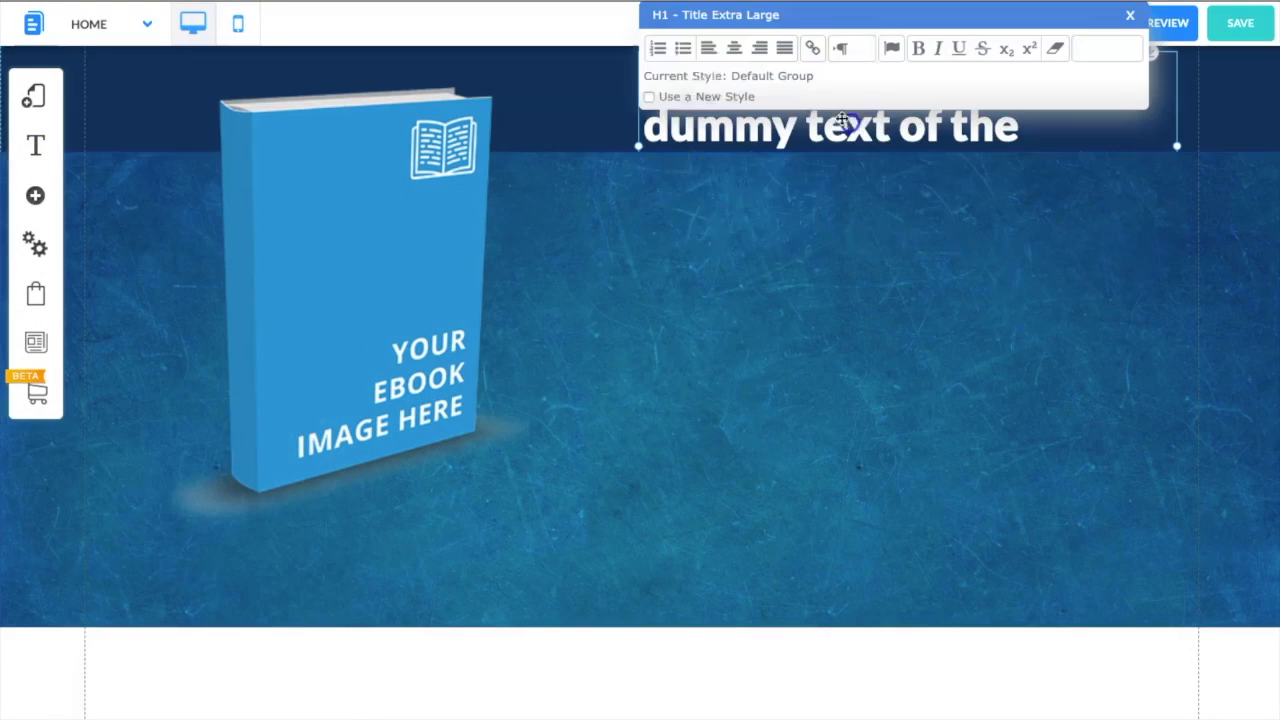
pyautogui.moveTo(717, 15); pyautogui.dragTo(705, 384)
pyautogui.hotkey('ctrl', 'a')
pyautogui.write('Fr')
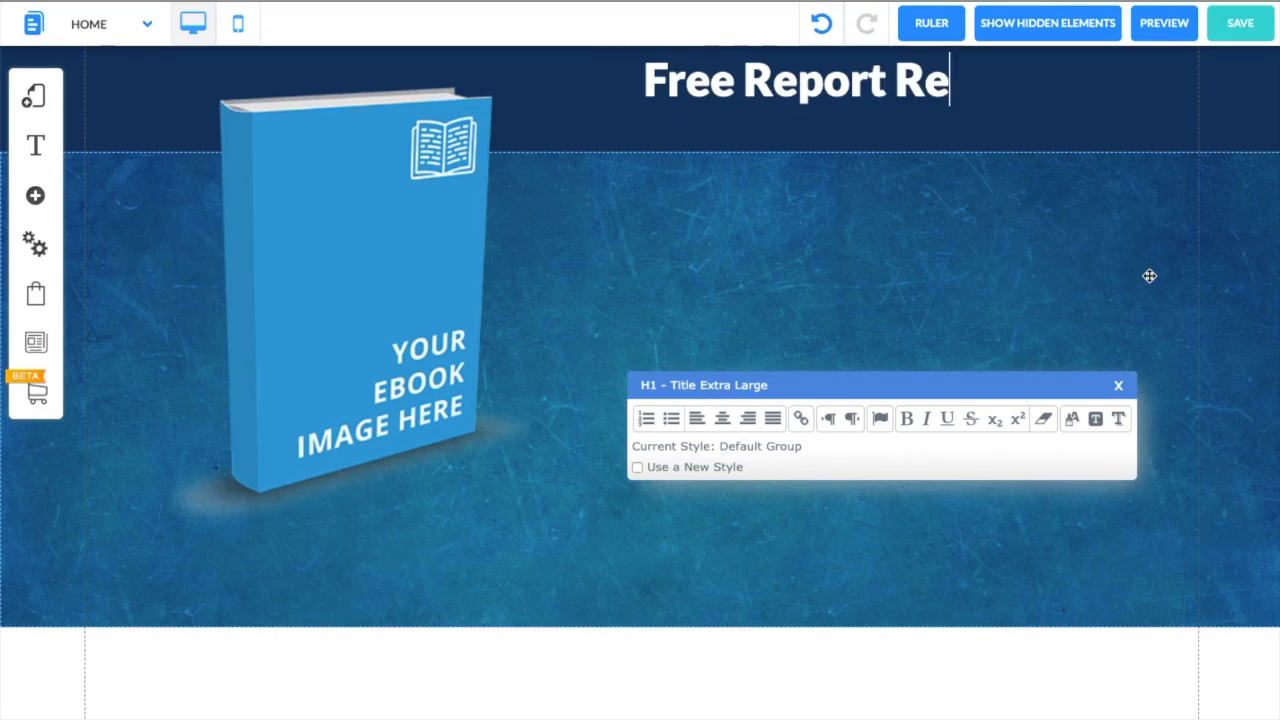
pyautogui.click(1137, 324)
pyautogui.moveTo(983, 134); pyautogui.dragTo(986, 160)
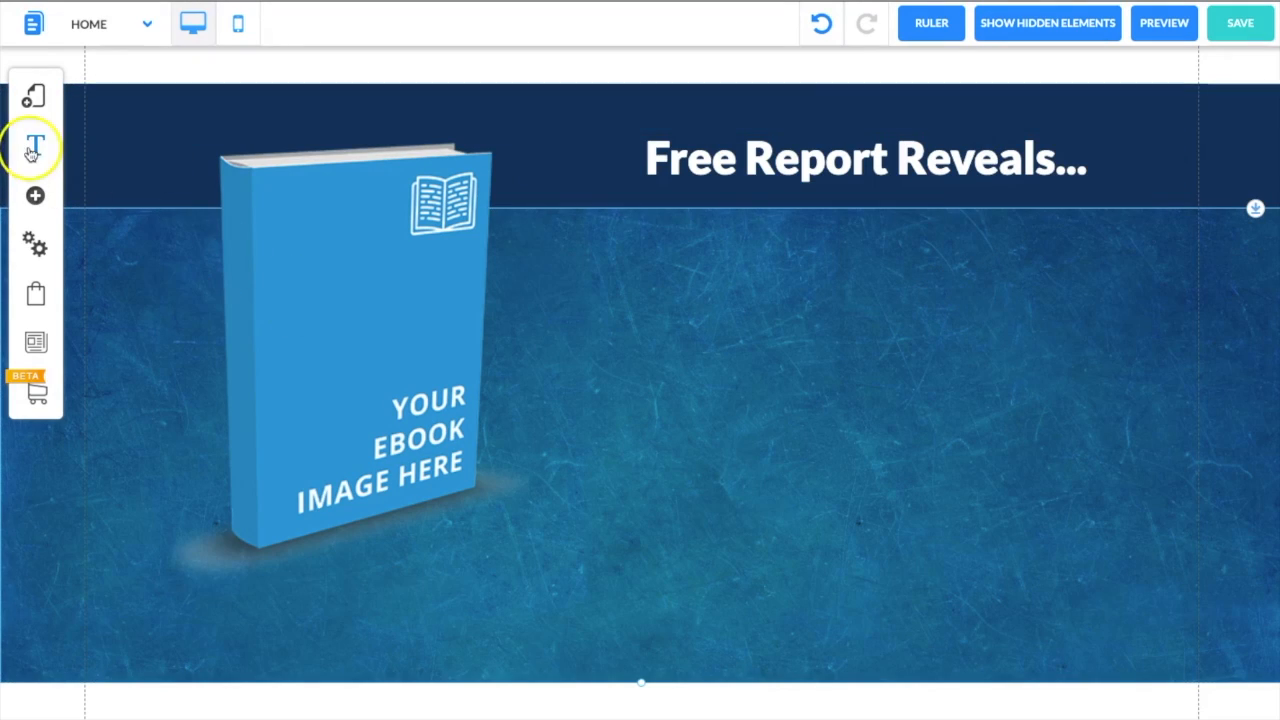
# Add an H2 title below the headline reading "What's Really Sabotaging Your Success in Business?".
pyautogui.click(35, 195)
pyautogui.click(128, 173)
pyautogui.click(205, 260)
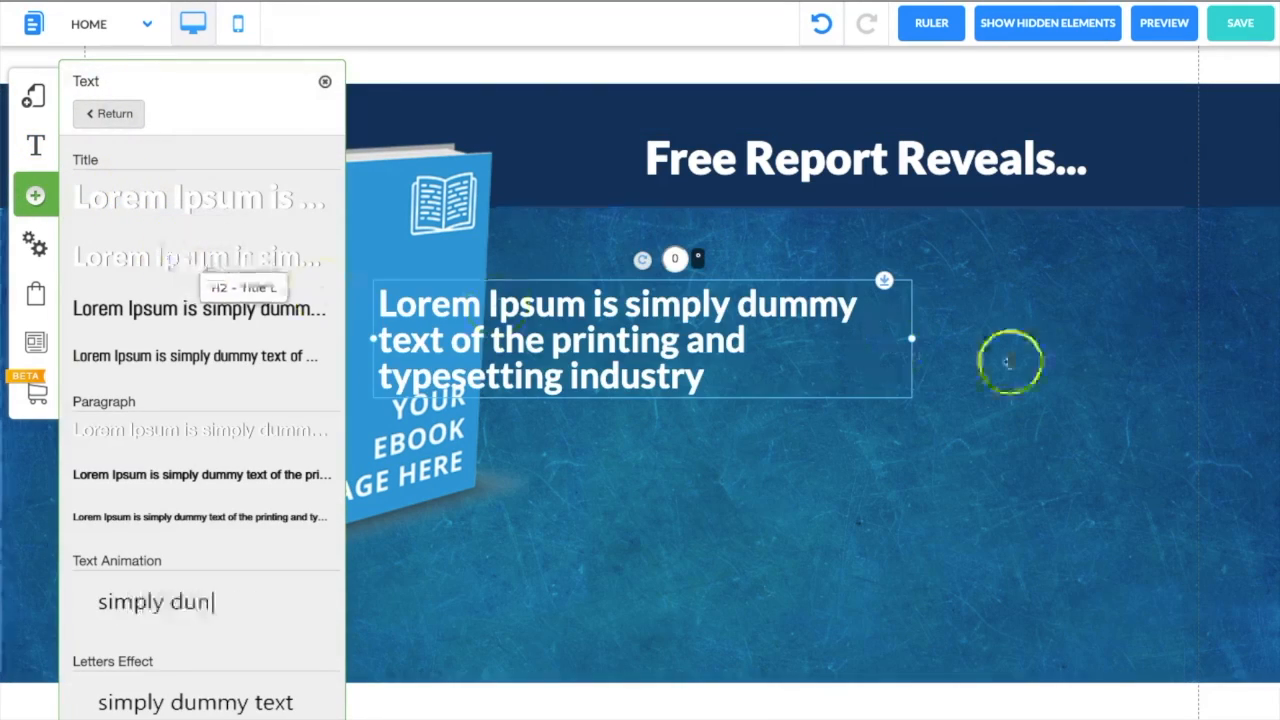
pyautogui.click(817, 240)
pyautogui.moveTo(471, 294); pyautogui.dragTo(708, 251)
pyautogui.doubleClick(708, 251)
pyautogui.write("What's Really Sa")
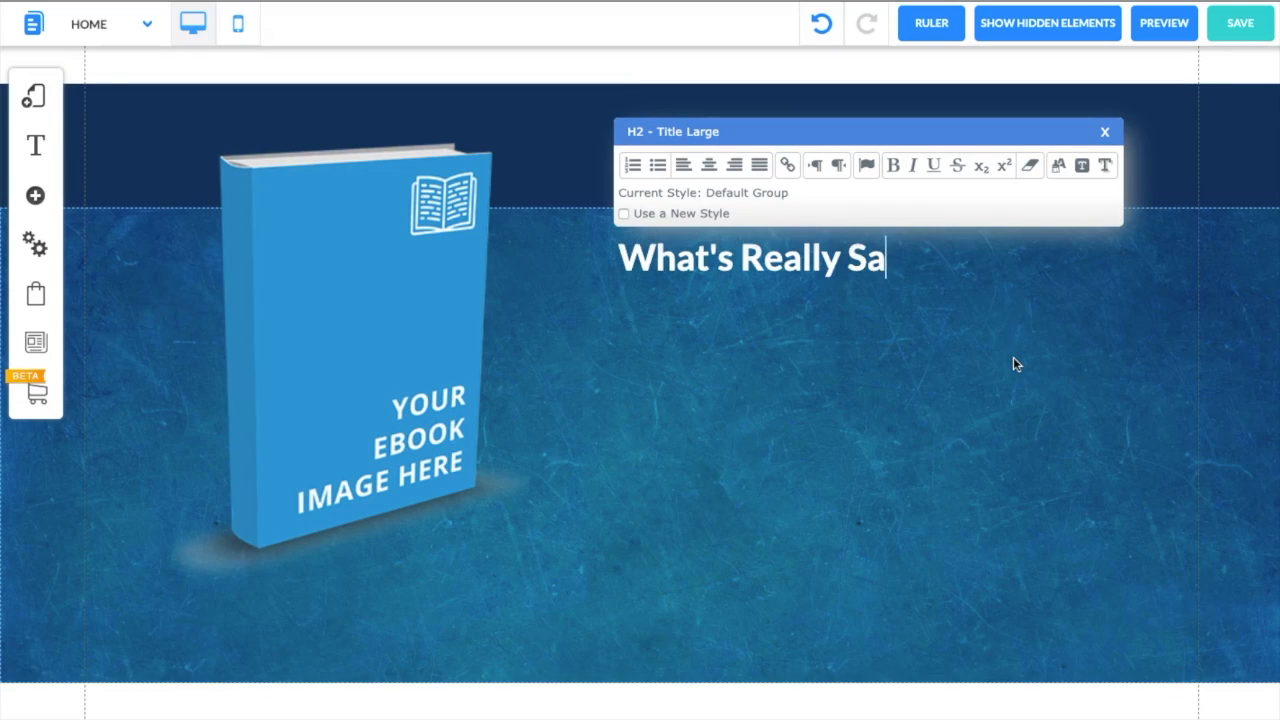
pyautogui.write('botaging Your Success in Business?')
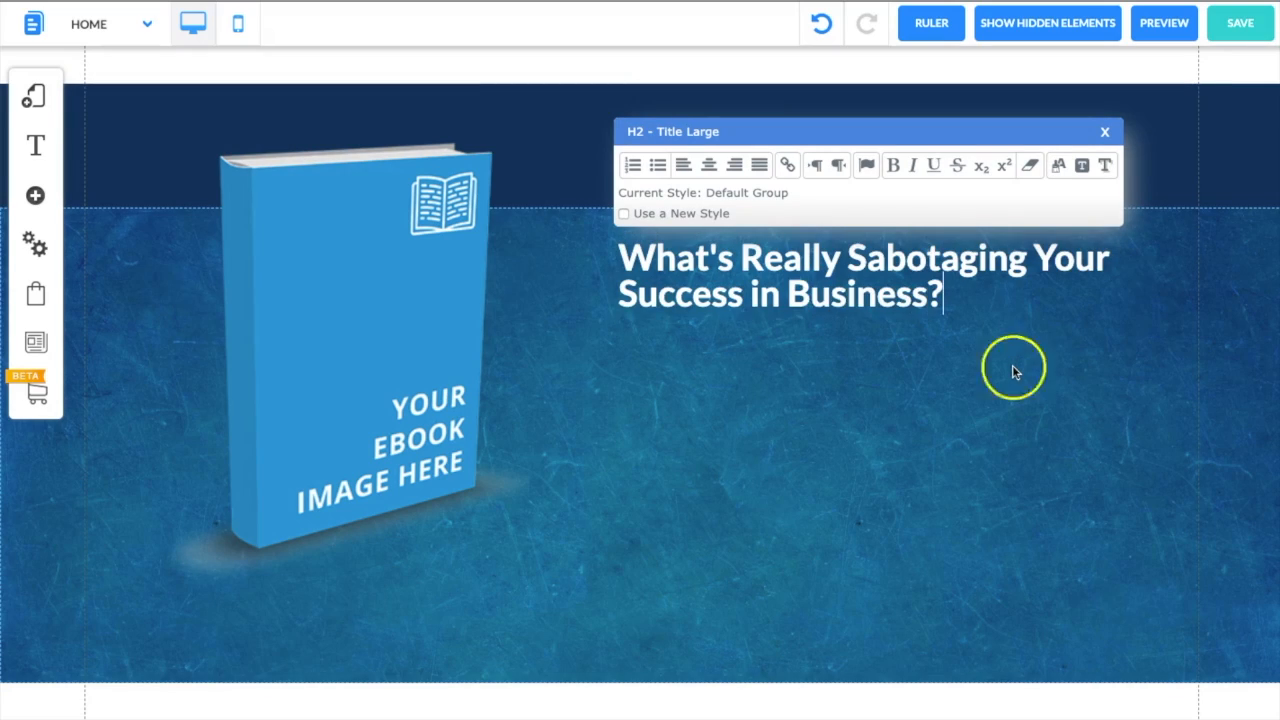
pyautogui.click(1012, 371)
# Line up the H2 title with the headline's left edge using a vertical ruler guide, then hide the ruler.
pyautogui.moveTo(832, 262); pyautogui.dragTo(861, 256)
pyautogui.click(931, 23)
pyautogui.moveTo(570, 62); pyautogui.dragTo(640, 62)
pyautogui.click(668, 160)
pyautogui.rightClick(670, 160)
pyautogui.click(822, 445)
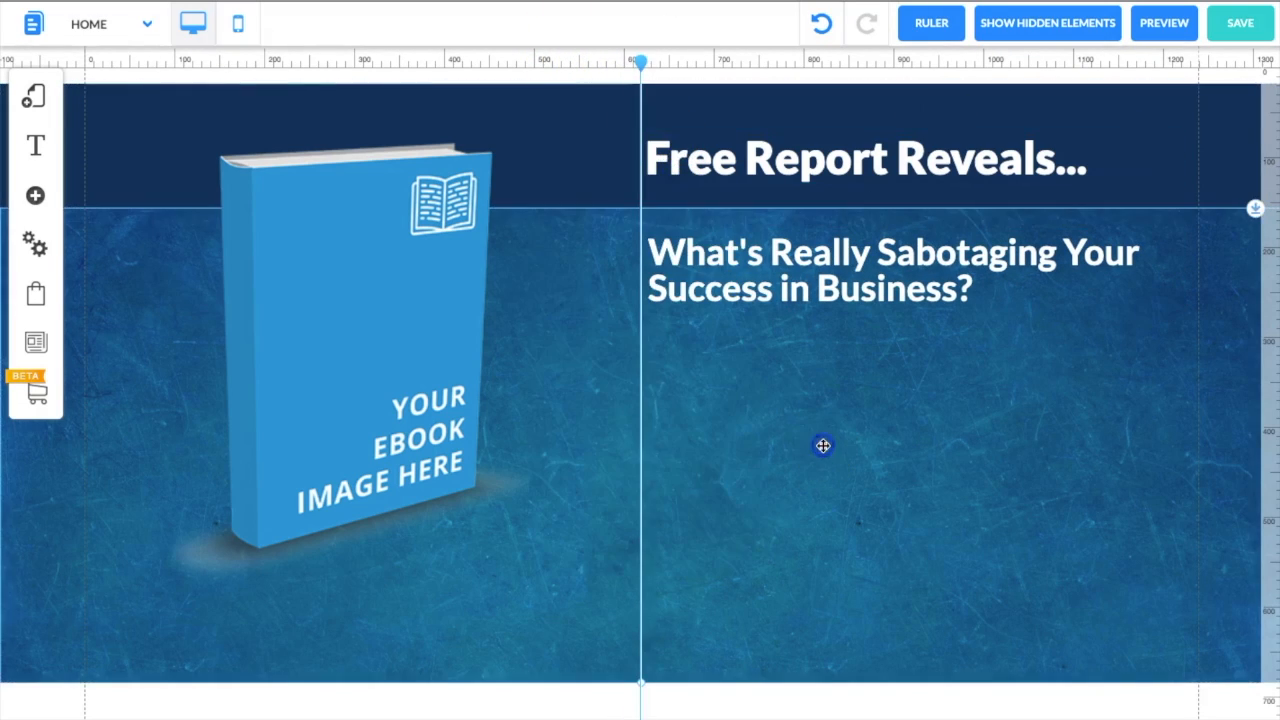
pyautogui.click(953, 26)
# Add a bulleted Paragraph Large text below the subheading: "Take our 3 Minute test and discover your hidden fears that may be holding you back".
pyautogui.click(32, 192)
pyautogui.click(171, 171)
pyautogui.click(206, 457)
pyautogui.doubleClick(778, 355)
pyautogui.moveTo(718, 362); pyautogui.dragTo(848, 365)
pyautogui.click(691, 260)
pyautogui.write('Take o')
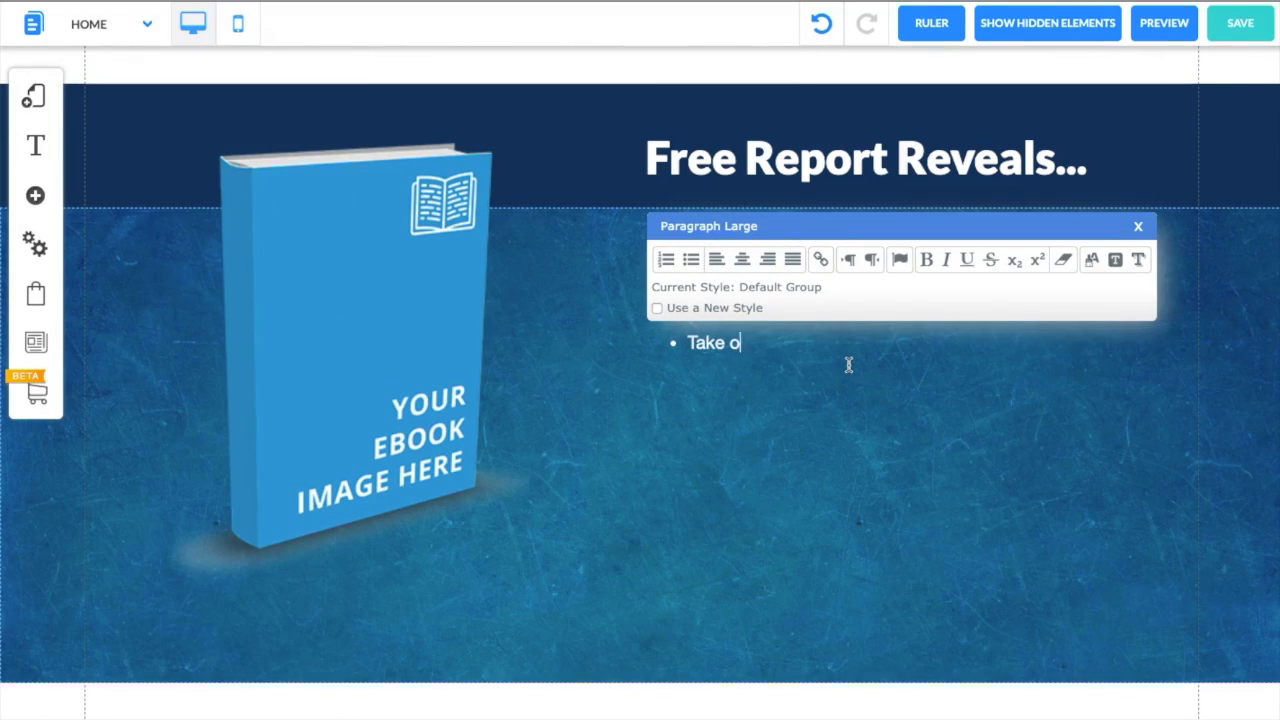
pyautogui.write('ur 3 Minute test and discover your hidden fears that m')
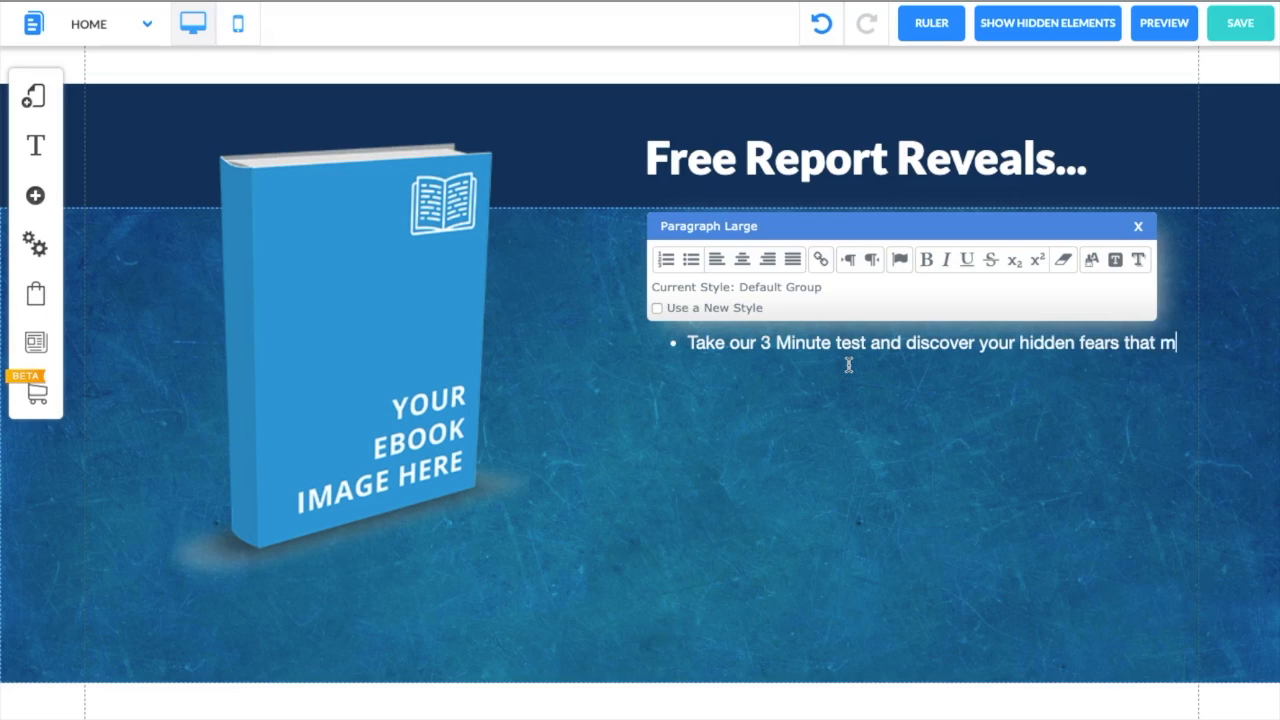
pyautogui.write('ay be holding you')
# Remove the bullet and add the line "Learn how to overcome internal blockages immediately keeping you from wealth and career success".
pyautogui.click(686, 349)
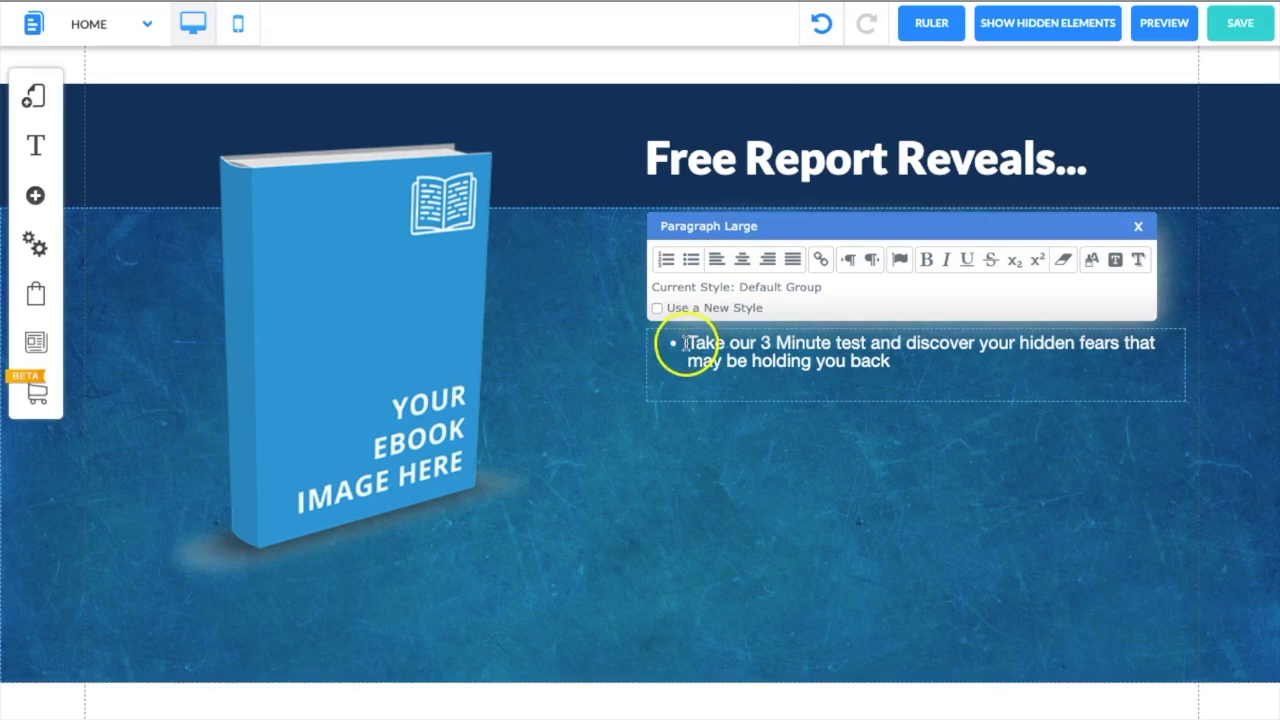
pyautogui.click(691, 259)
pyautogui.click(834, 362)
pyautogui.press('Return')
pyautogui.write('Learn how to ove')
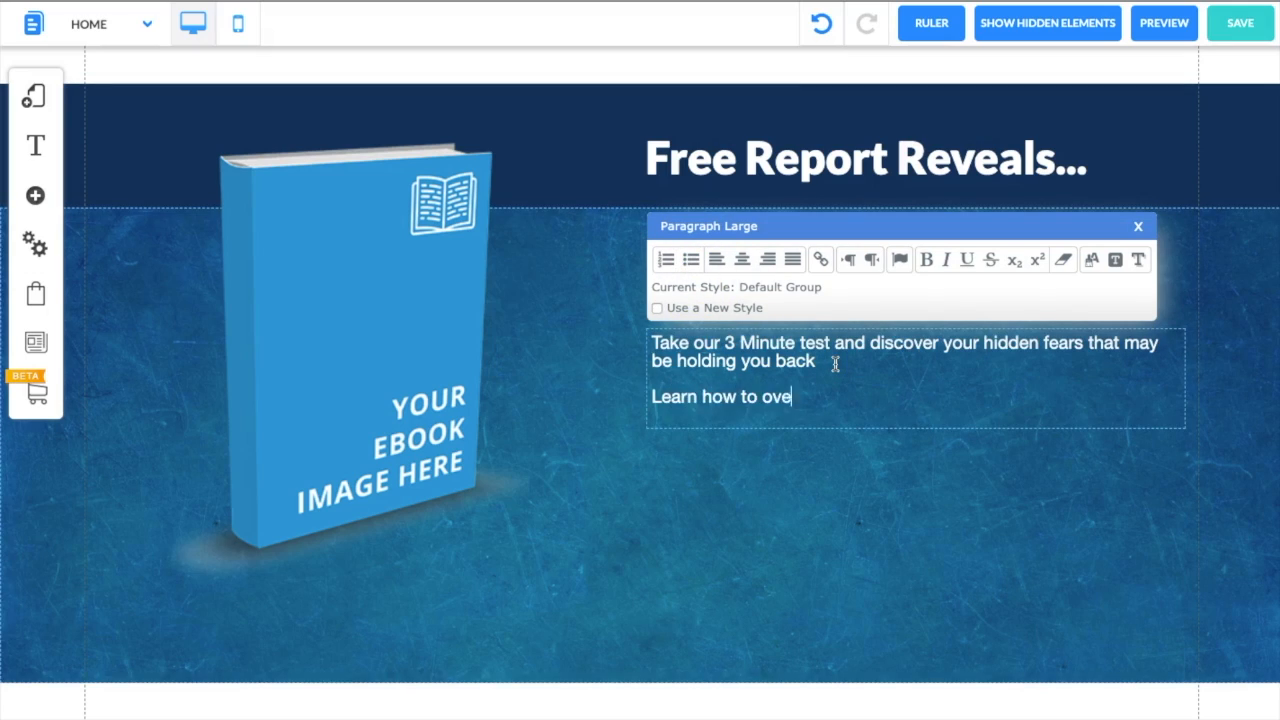
pyautogui.write('rcome internal blockages immediately keeping yo')
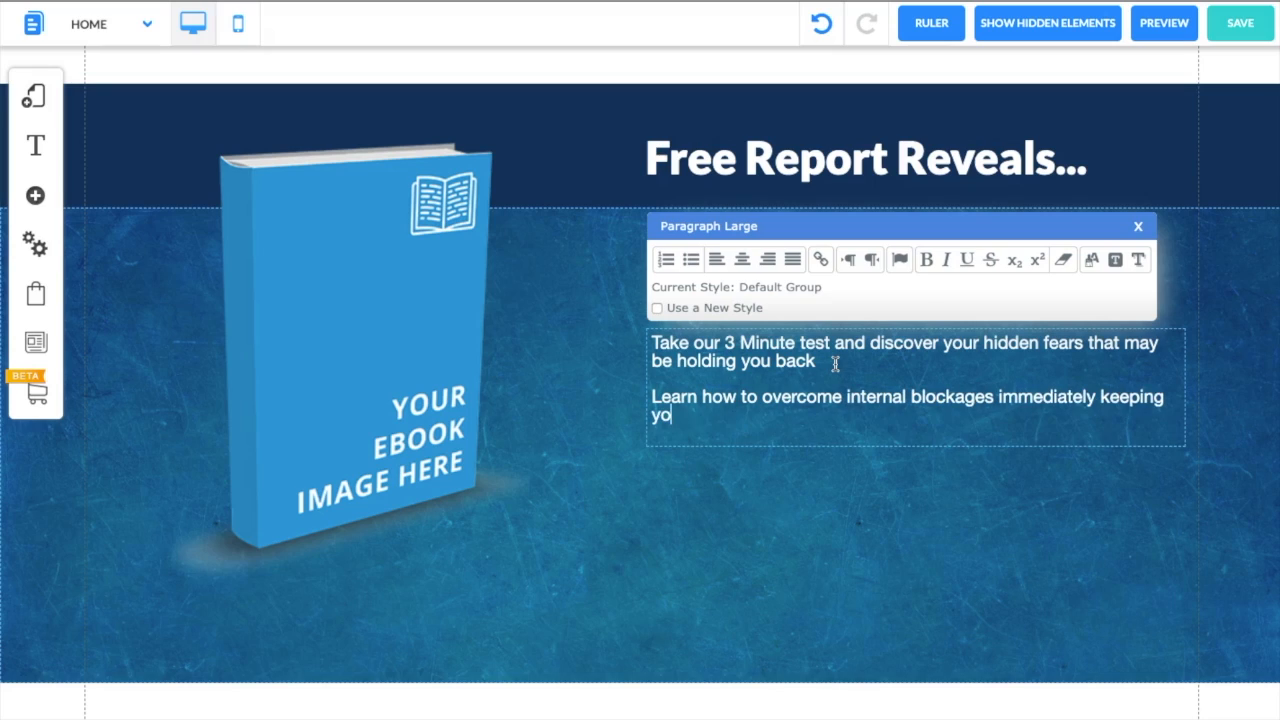
pyautogui.write('u from wealth and career success')
# Add a third line: "How to eliminate the 7 types of hidden subconscious fears that may be stopping you from being great.".
pyautogui.press('Return')
pyautogui.write('How to ')
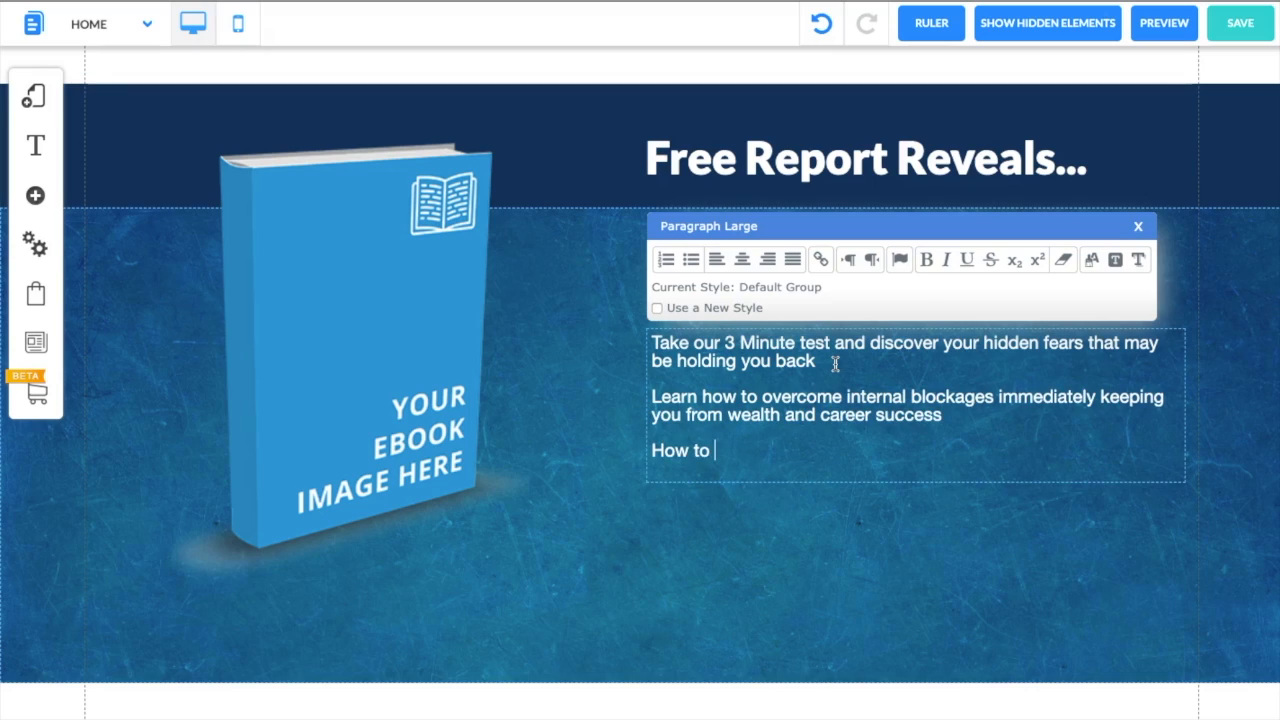
pyautogui.write('eliminate the 7 types of hidden succonscious fears that may be stopping you from being great.')
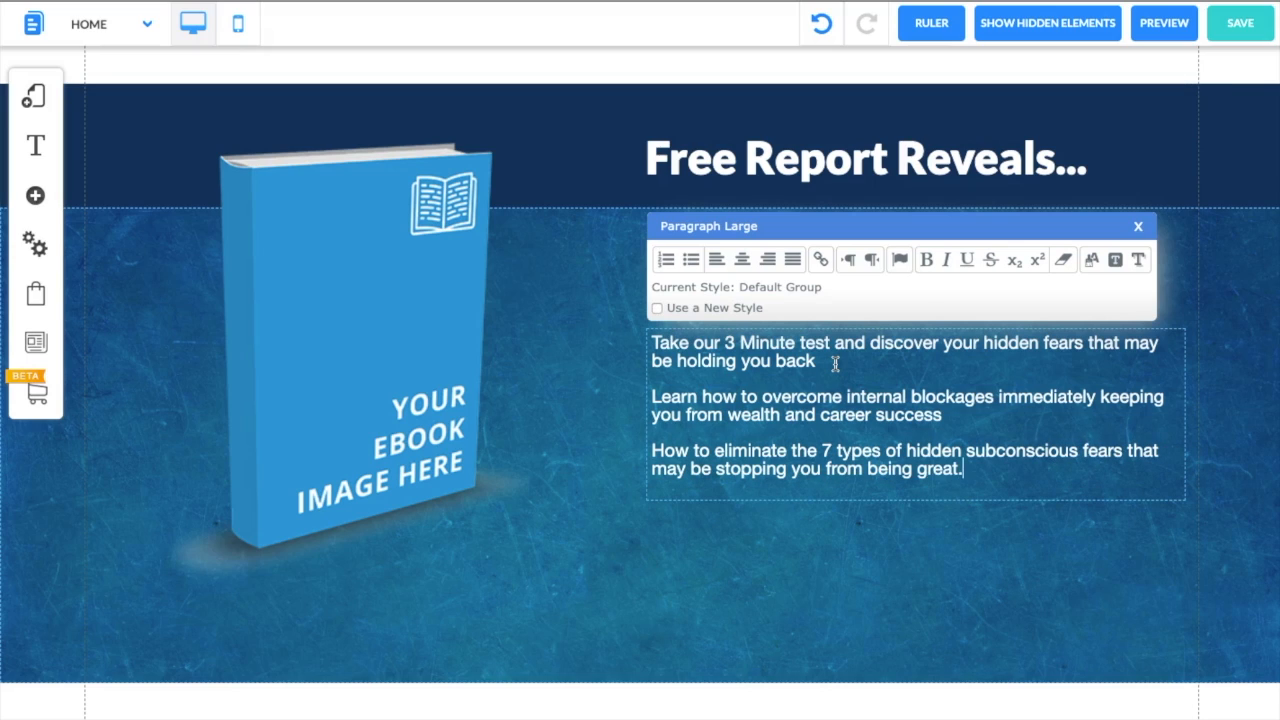
pyautogui.click(40, 560)
# Add a placeholder image, shrink it to a thumbnail, and place it just left of the first paragraph line.
pyautogui.click(35, 195)
pyautogui.click(160, 360)
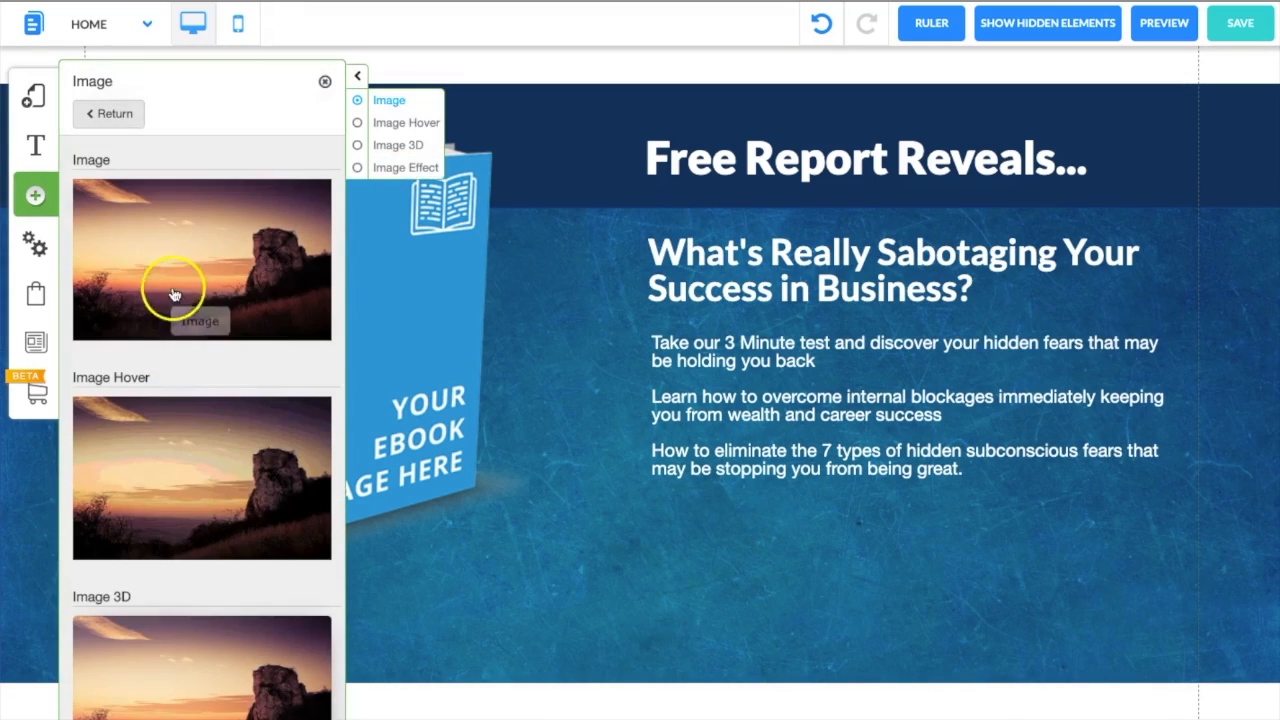
pyautogui.click(171, 286)
pyautogui.moveTo(909, 339); pyautogui.dragTo(481, 246)
pyautogui.moveTo(439, 202); pyautogui.dragTo(595, 354)
# Replace the thumbnail placeholder image with the green circle check mark from the uploaded files.
pyautogui.doubleClick(595, 354)
pyautogui.click(594, 166)
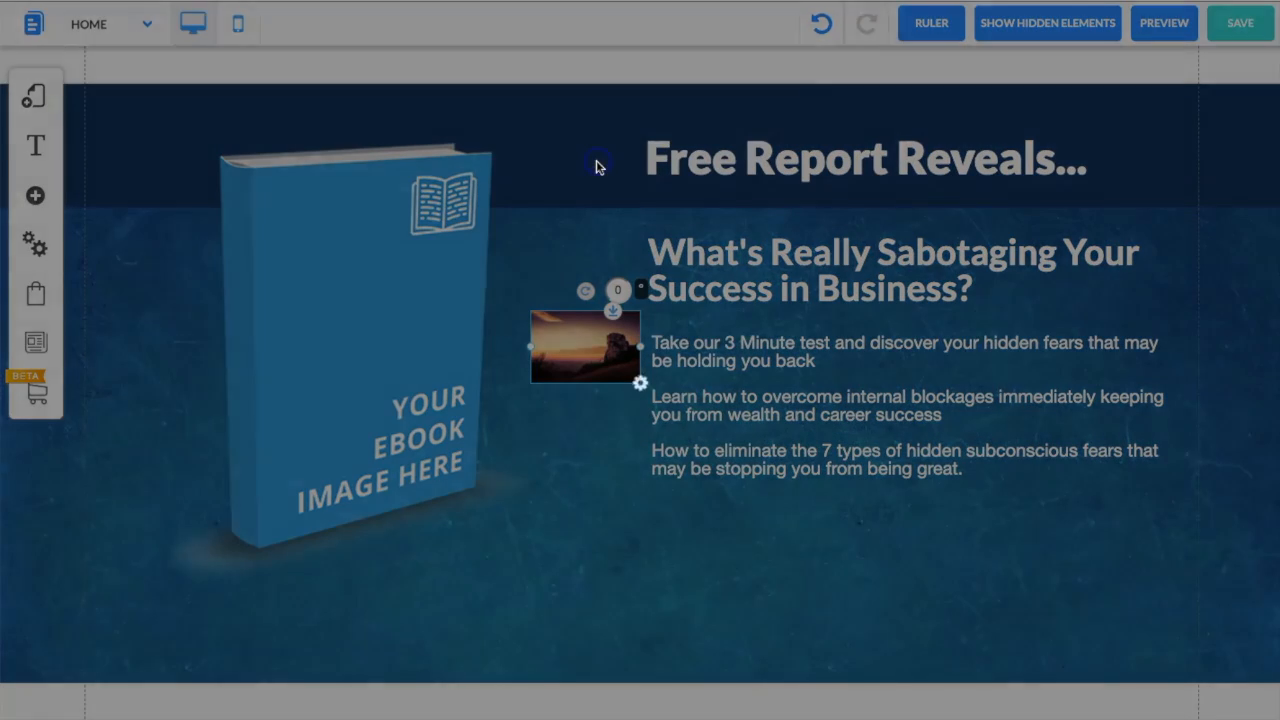
pyautogui.scroll(-10, 530, 350)
pyautogui.scroll(-15, 536, 362)
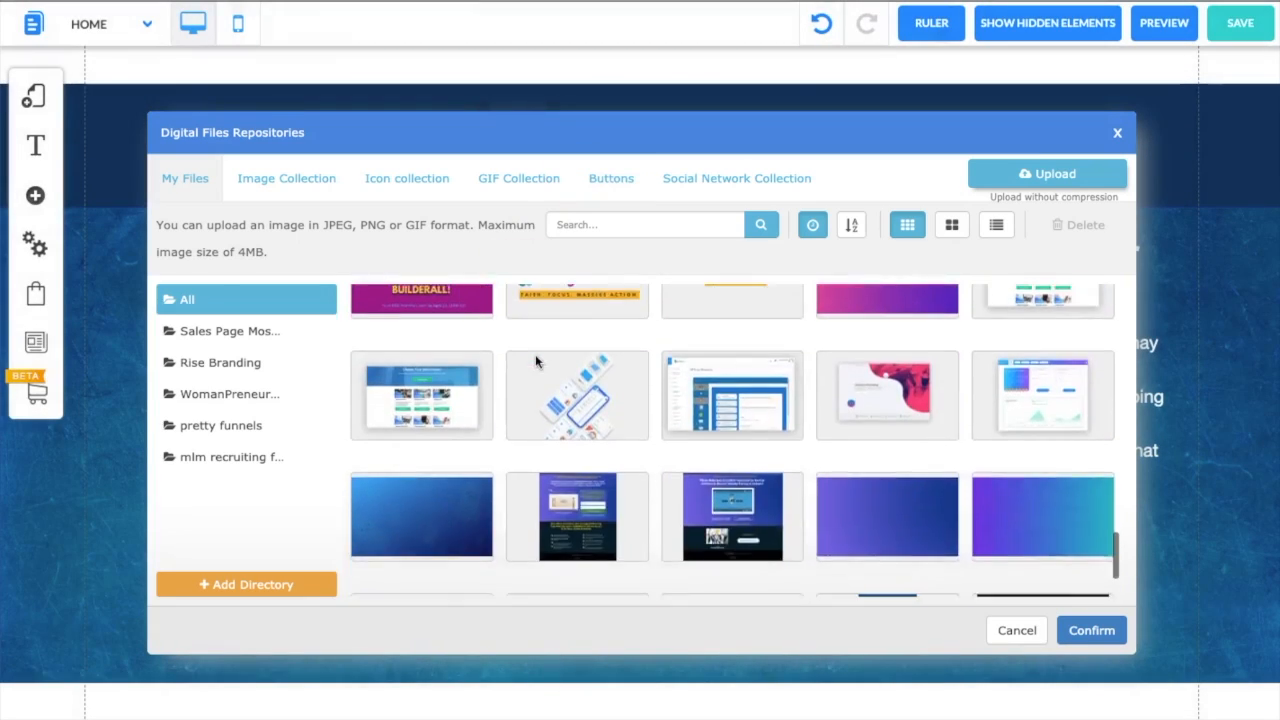
pyautogui.scroll(-15, 536, 362)
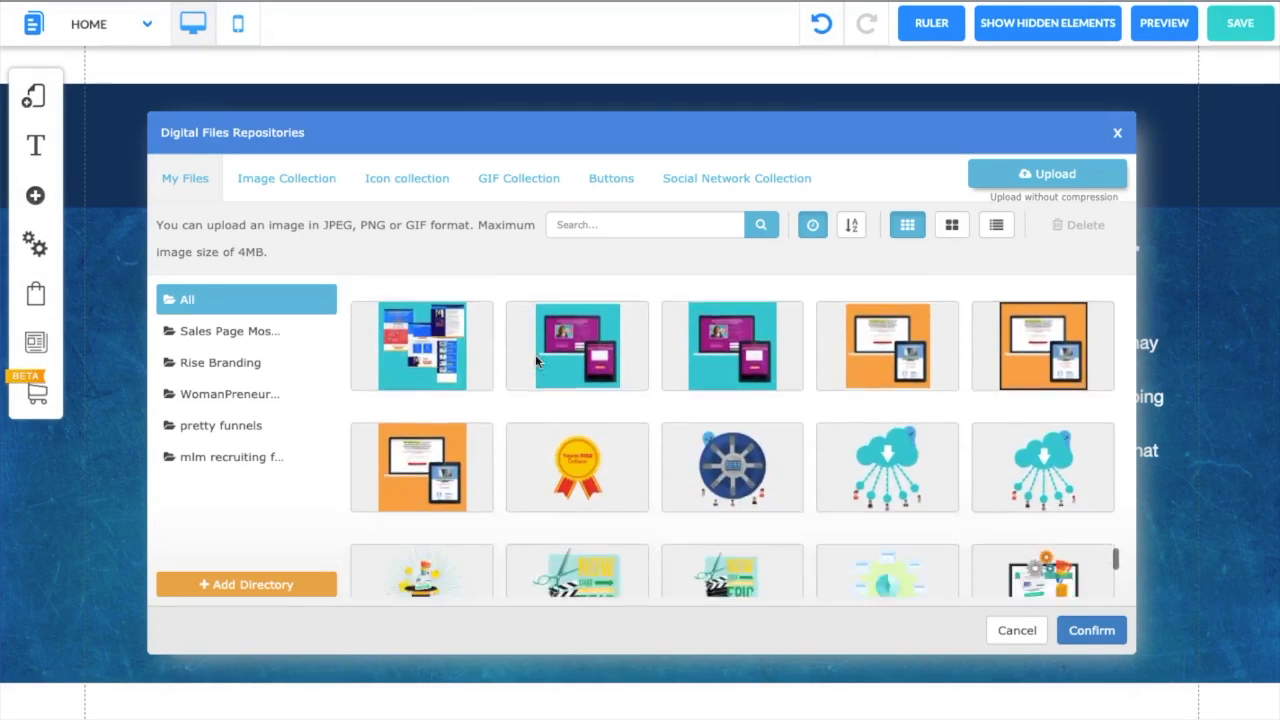
pyautogui.scroll(-15, 536, 362)
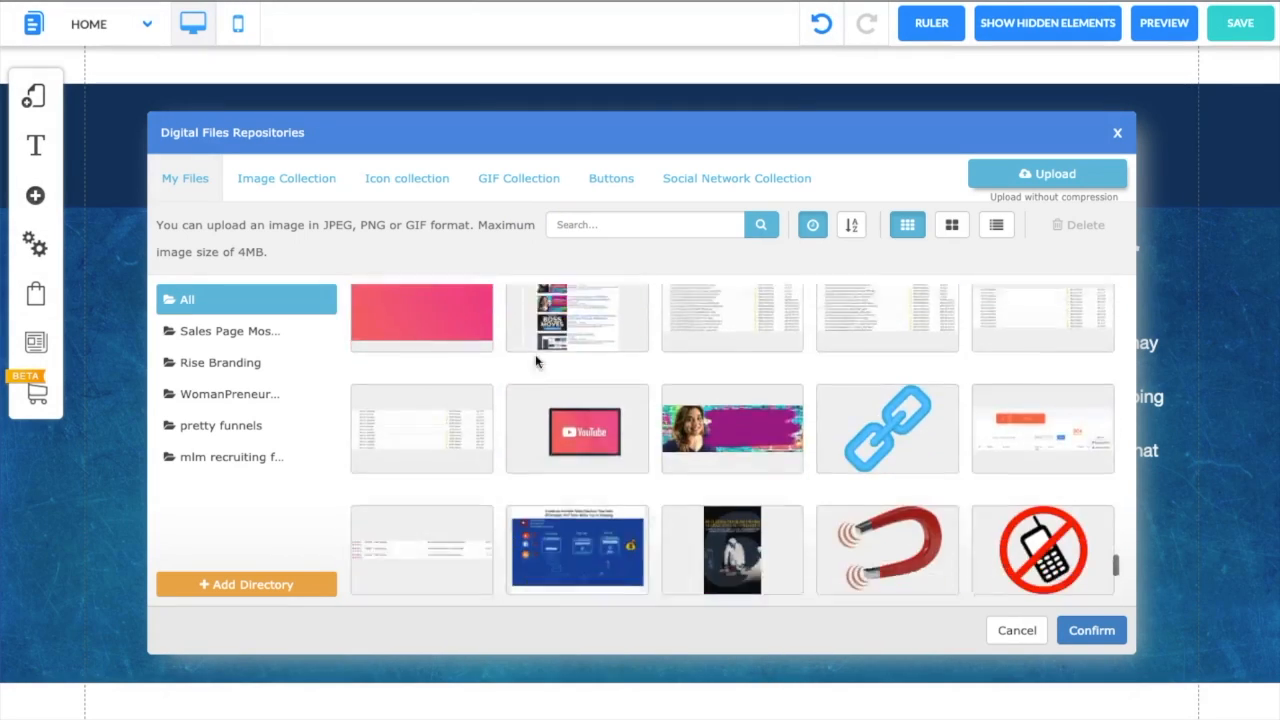
pyautogui.scroll(-1, 536, 362)
pyautogui.click(733, 375)
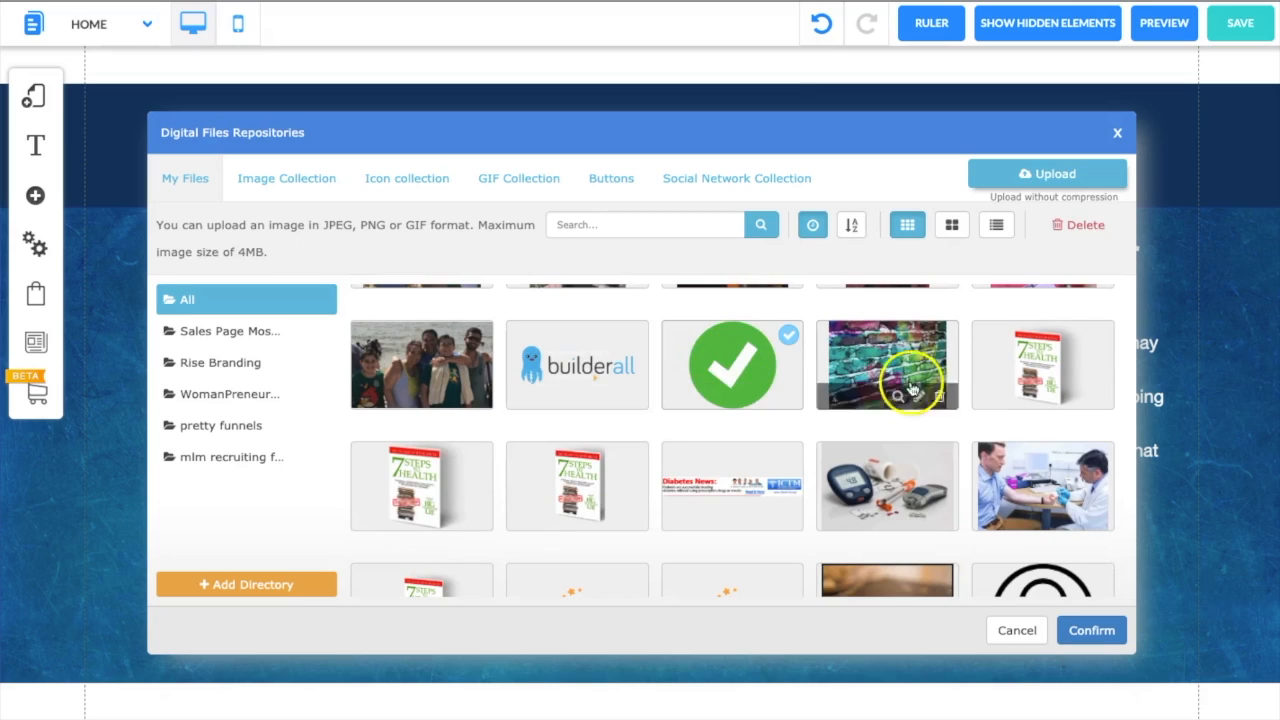
pyautogui.click(1091, 630)
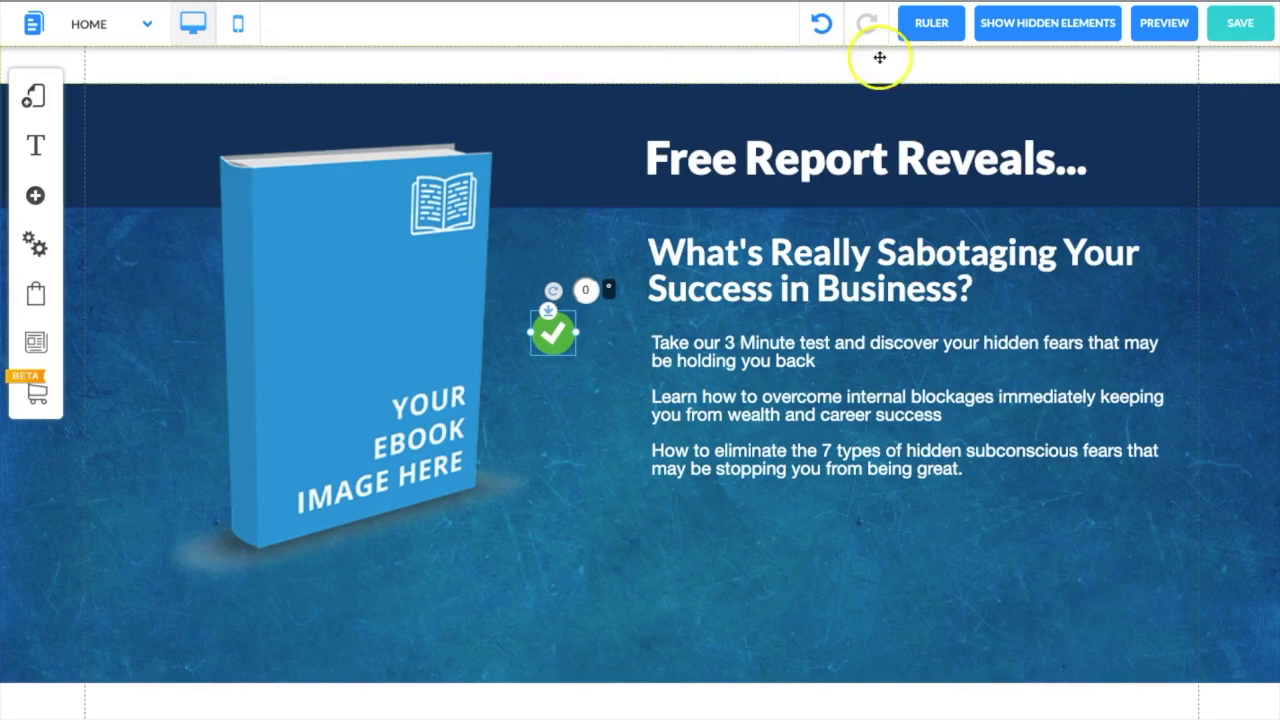
# Align the check mark beside the first benefit line using the ruler, and duplicate it beside the second and third lines.
pyautogui.click(922, 28)
pyautogui.moveTo(555, 336); pyautogui.dragTo(608, 352)
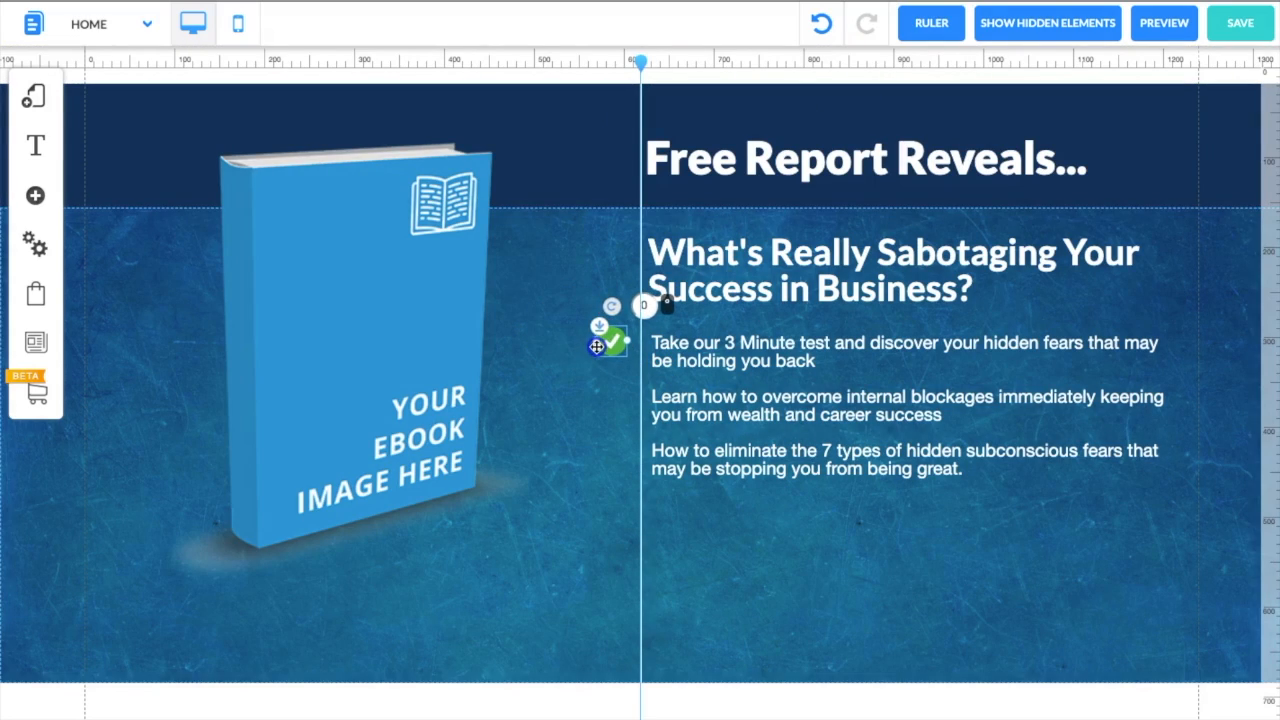
pyautogui.rightClick(623, 340)
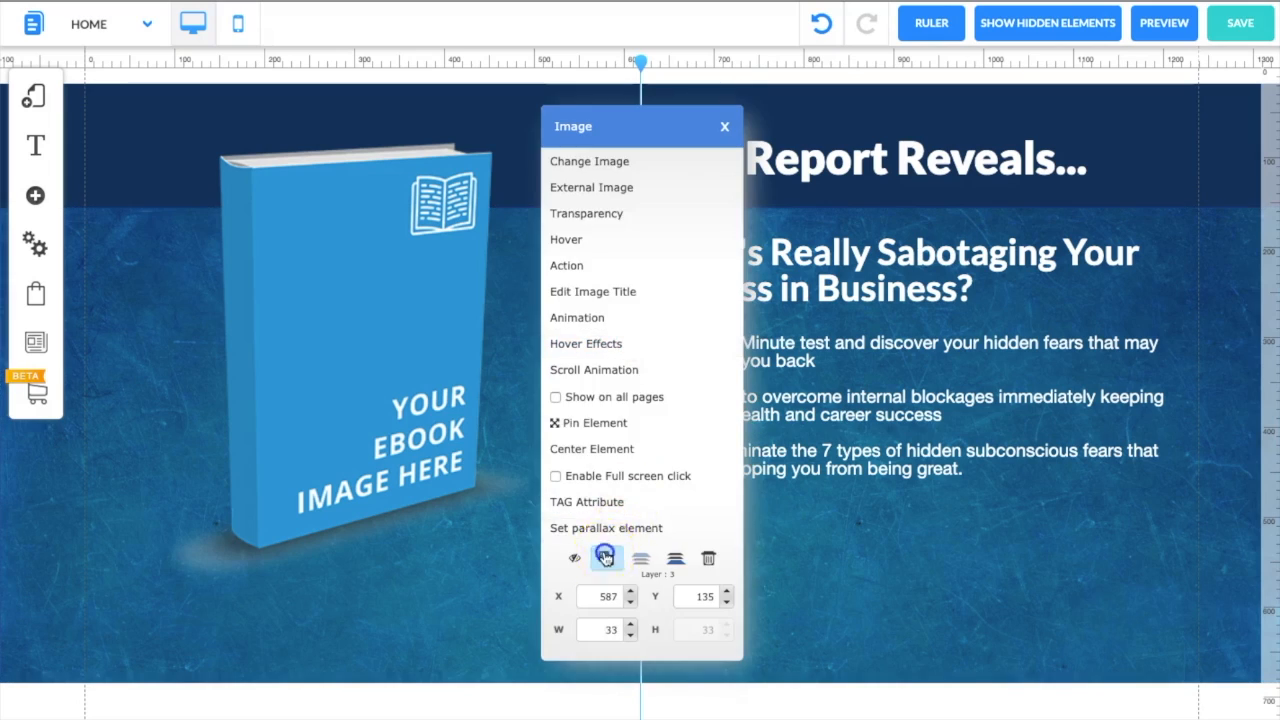
pyautogui.click(603, 557)
pyautogui.moveTo(647, 365); pyautogui.dragTo(622, 457)
pyautogui.rightClick(630, 401)
pyautogui.click(607, 559)
pyautogui.click(925, 27)
pyautogui.click(712, 526)
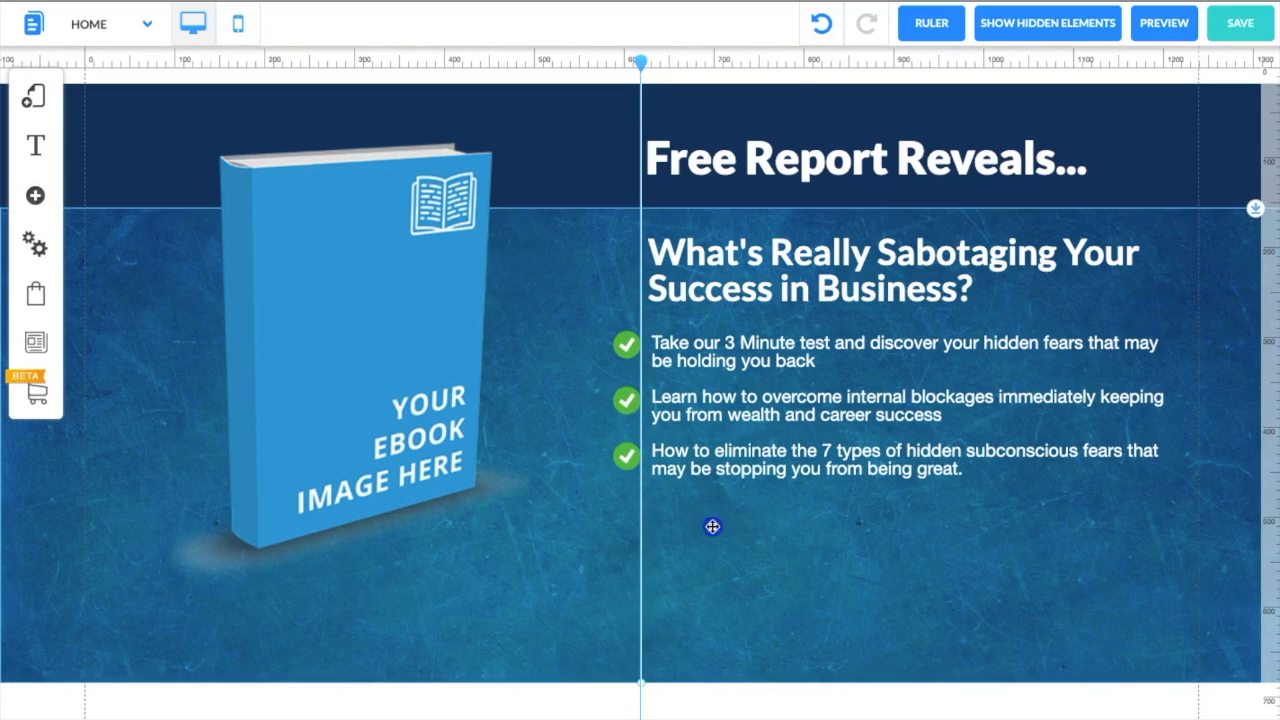
pyautogui.click(964, 19)
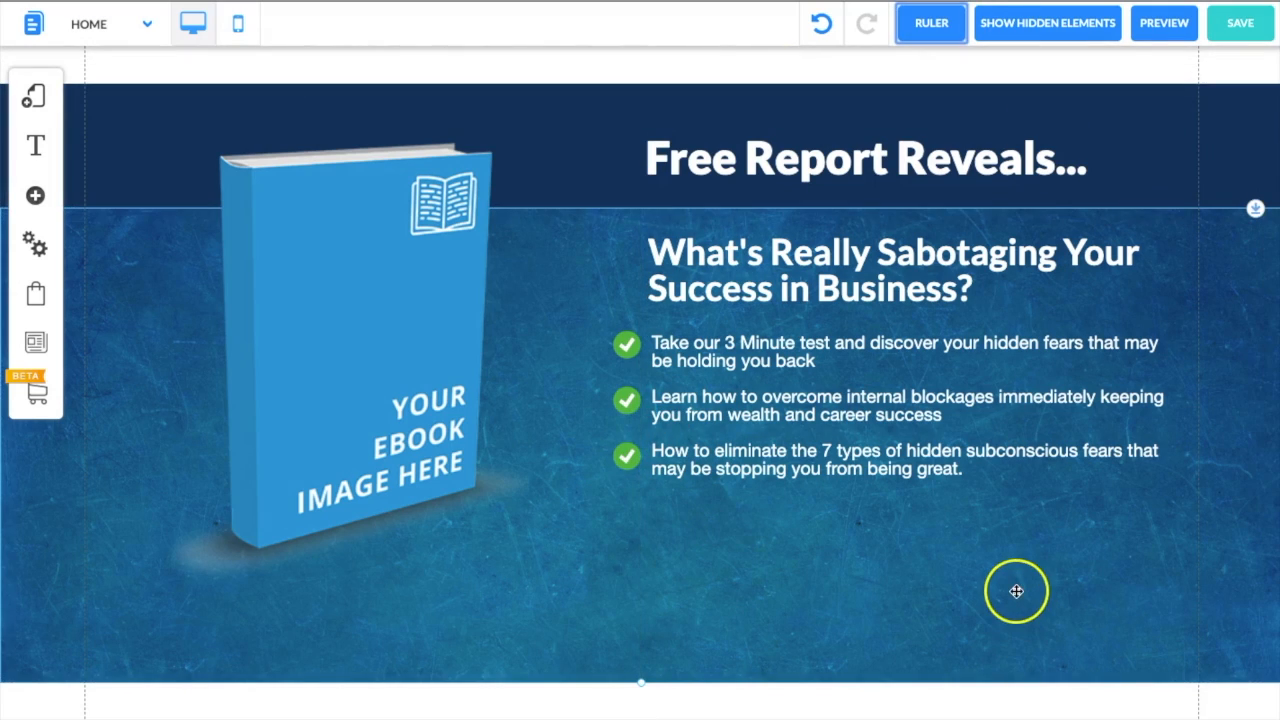
# Add the flat blue rectangular button below the benefit lines and widen it to span the text column.
pyautogui.click(35, 195)
pyautogui.click(120, 327)
pyautogui.scroll(-5, 266, 420)
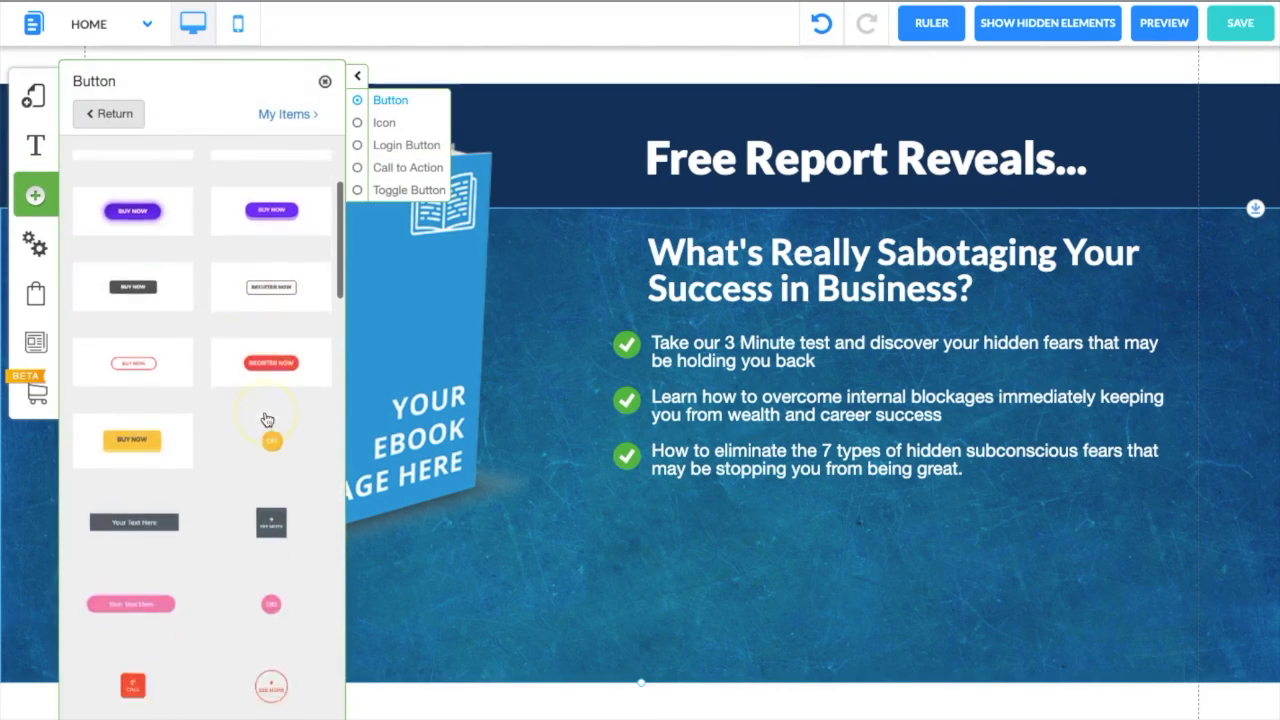
pyautogui.scroll(-1, 266, 420)
pyautogui.moveTo(163, 486); pyautogui.dragTo(757, 560)
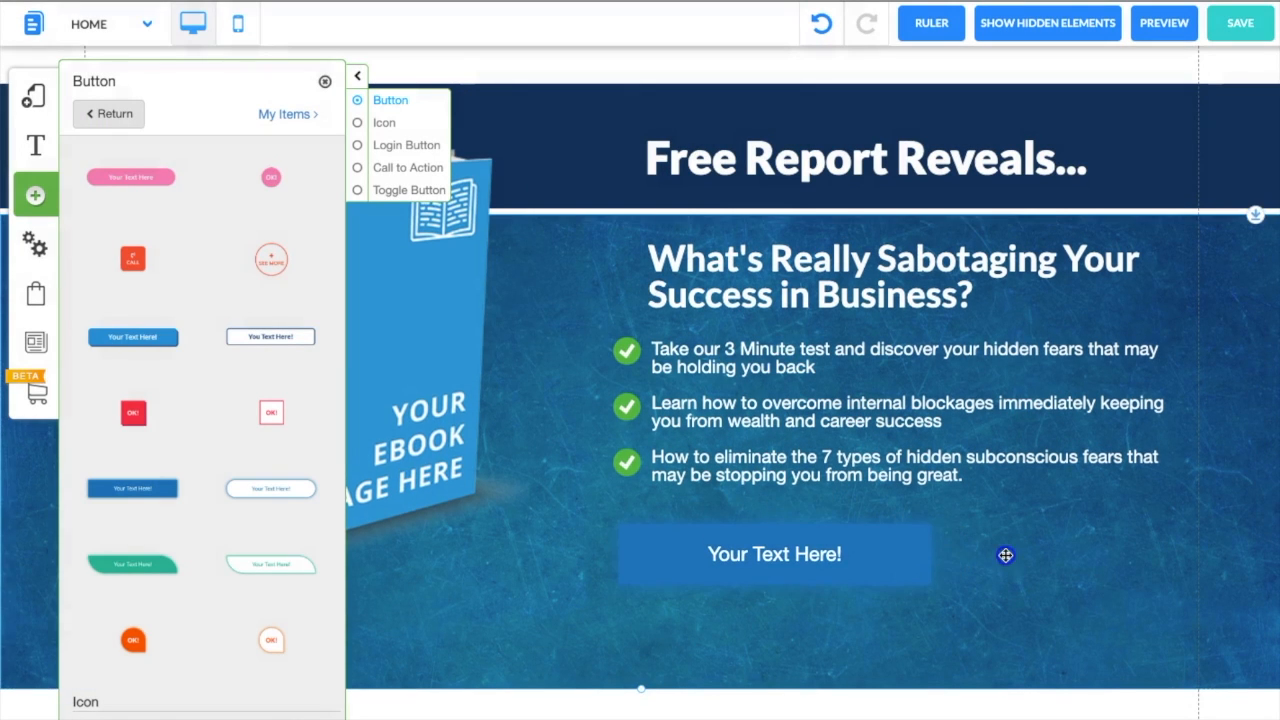
pyautogui.click(930, 560)
pyautogui.moveTo(932, 555); pyautogui.dragTo(1190, 557)
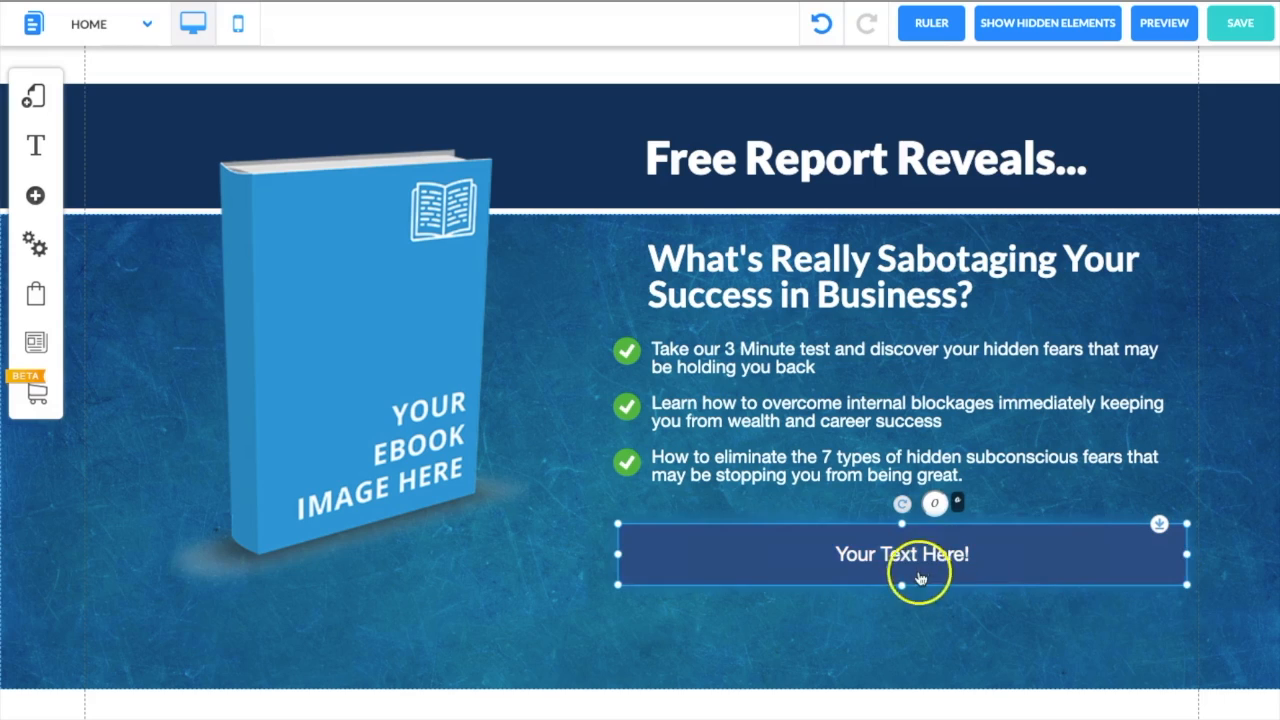
pyautogui.moveTo(872, 560); pyautogui.dragTo(868, 570)
# Change the button text to "YES, SEND ME THE FREE REPORT >>".
pyautogui.doubleClick(868, 570)
pyautogui.click(563, 201)
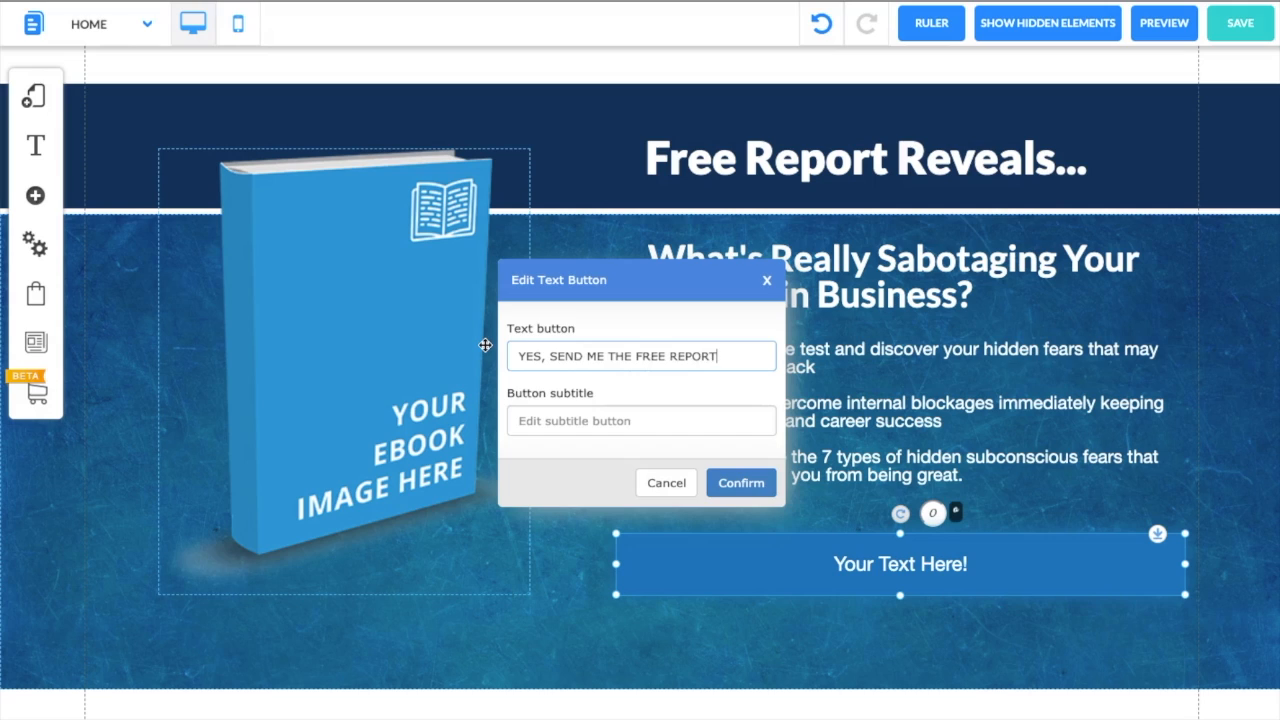
pyautogui.click(741, 483)
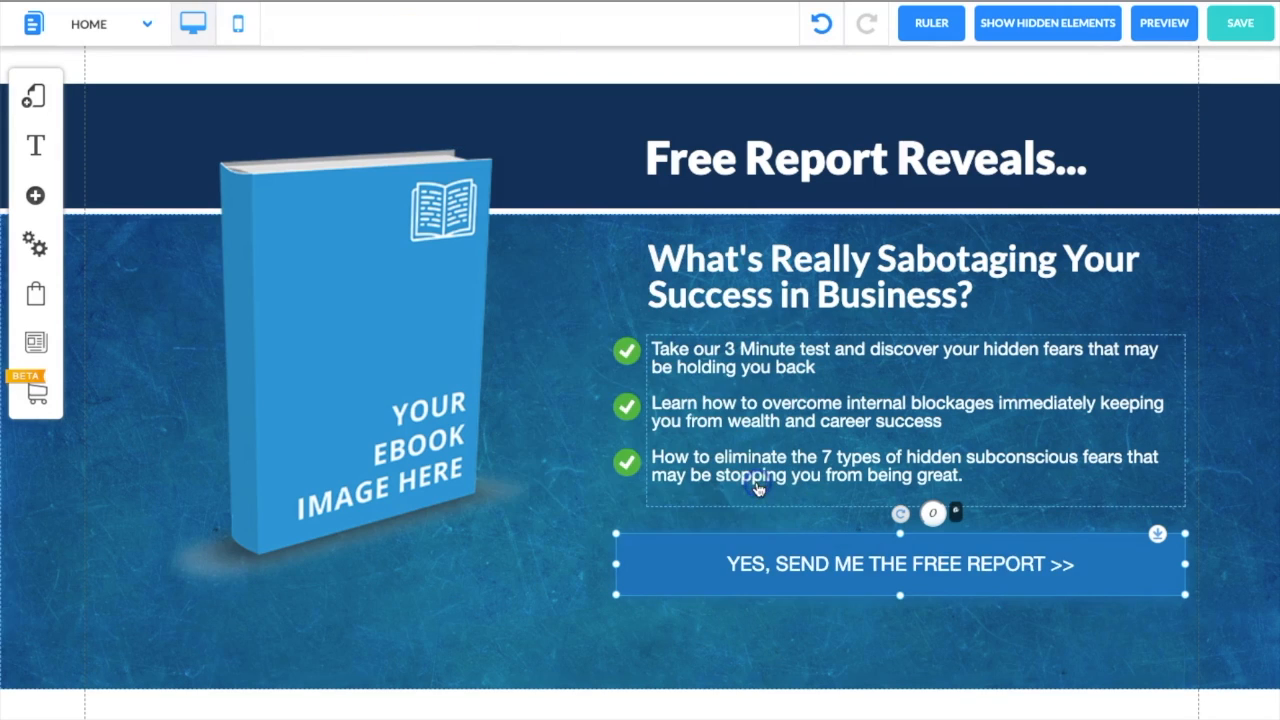
# Set the button's normal background color to bright orange and its hover background to a darker, muted orange.
pyautogui.doubleClick(694, 563)
pyautogui.click(590, 229)
pyautogui.scroll(-2, 300, 500)
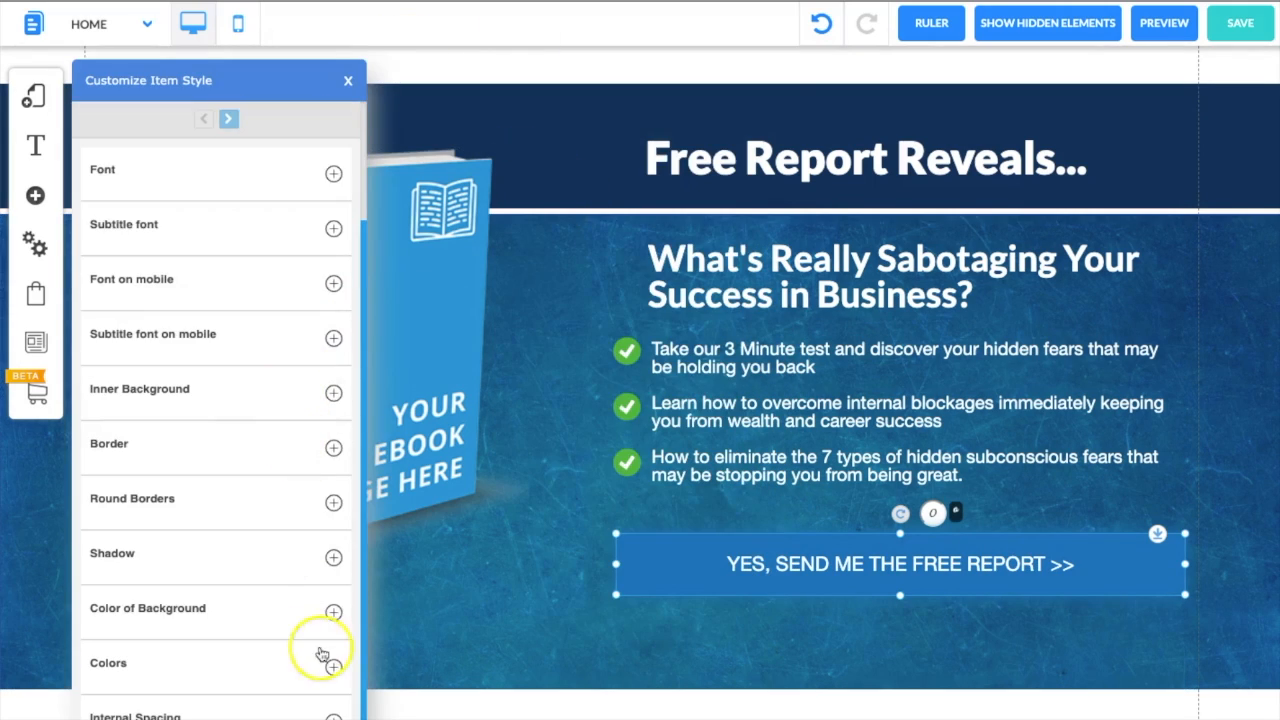
pyautogui.click(334, 620)
pyautogui.click(324, 664)
pyautogui.click(386, 151)
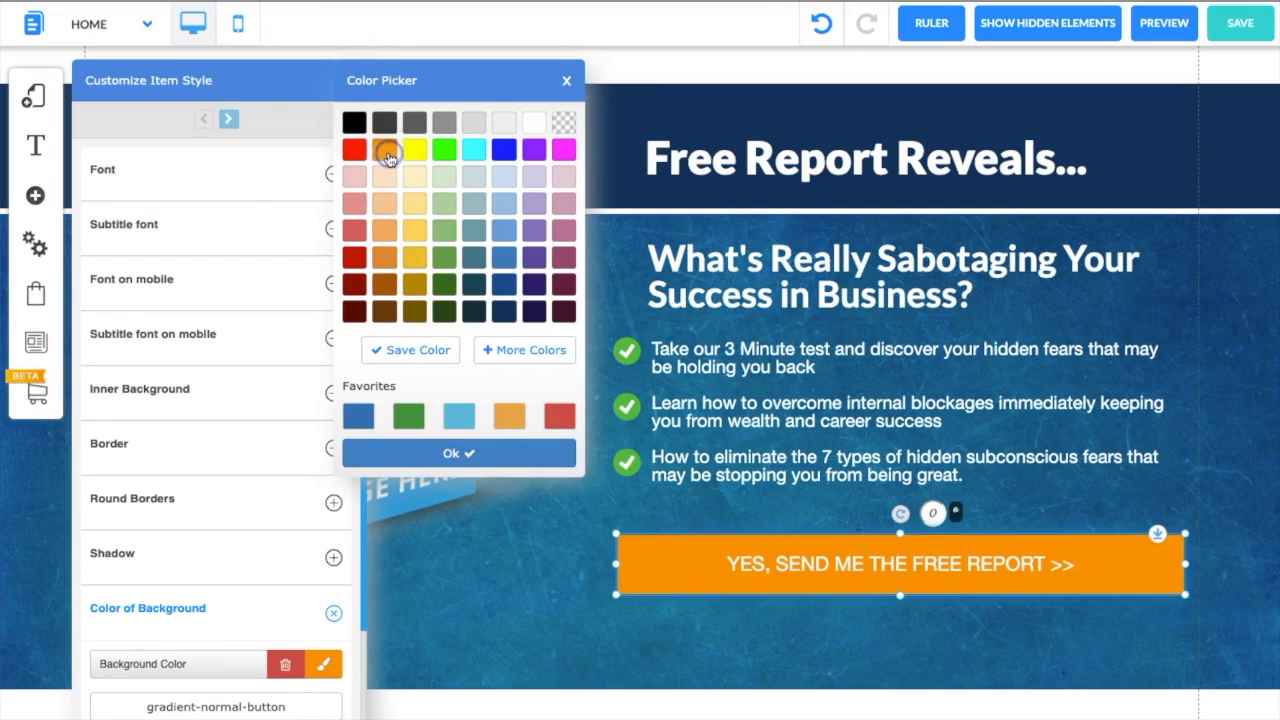
pyautogui.scroll(-2, 335, 590)
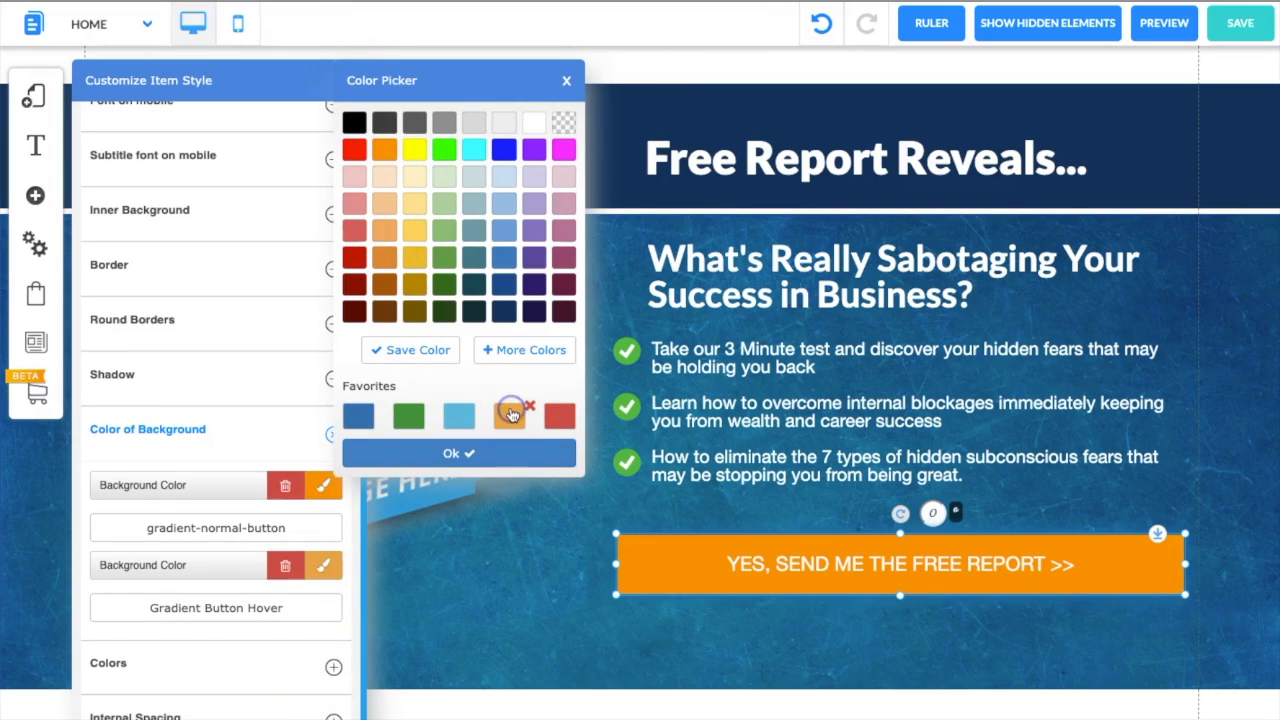
pyautogui.click(389, 152)
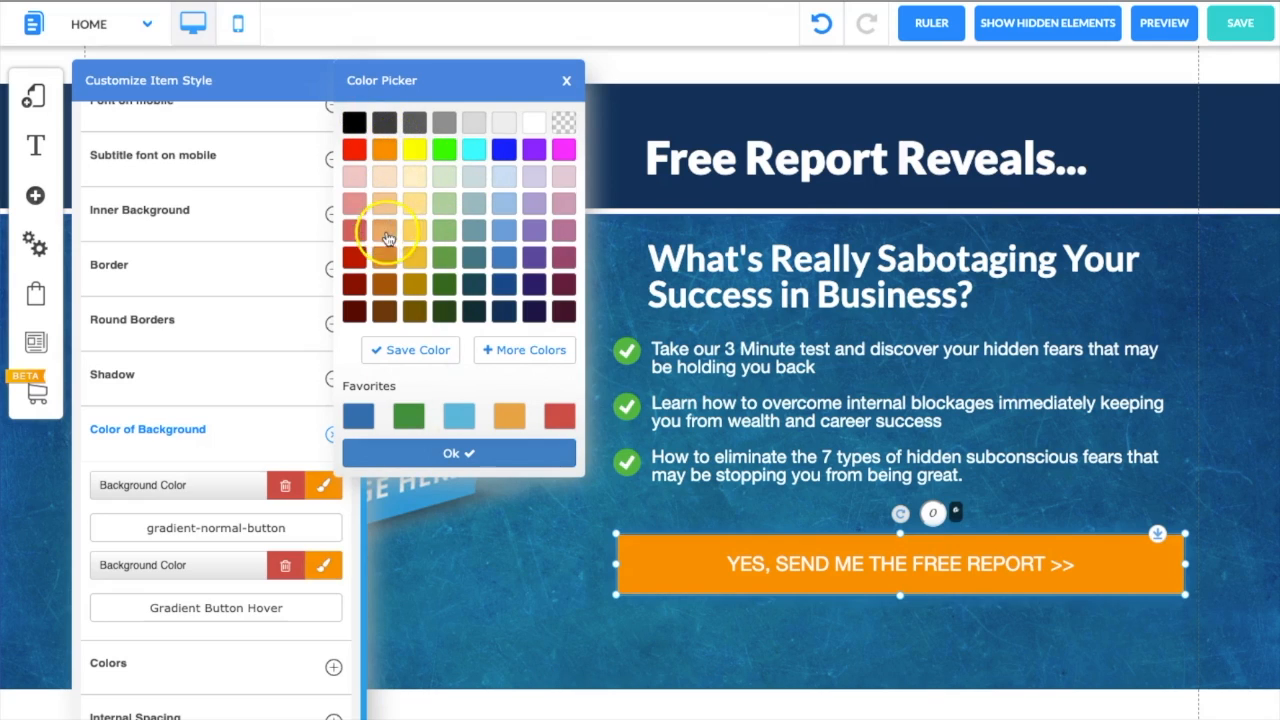
# Save the orange as a favorite, then change the button's normal background to rgb(255, 103, 0) and save that color too.
pyautogui.click(430, 352)
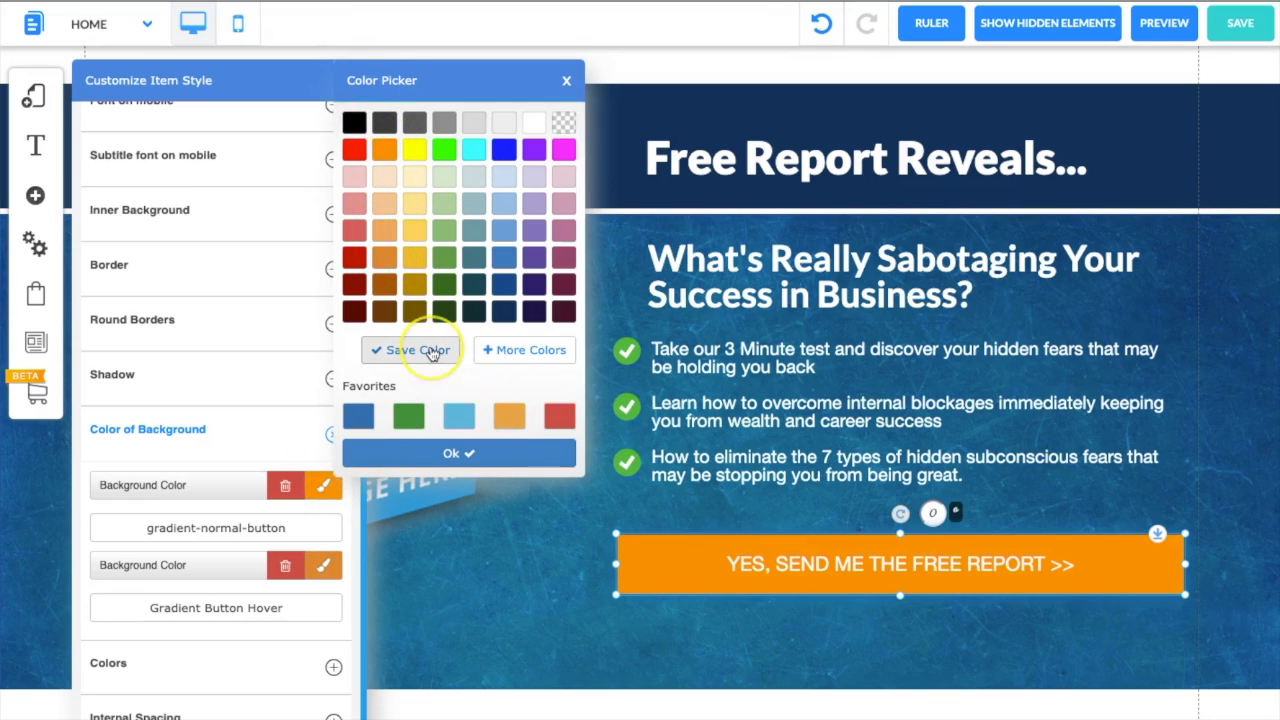
pyautogui.click(516, 354)
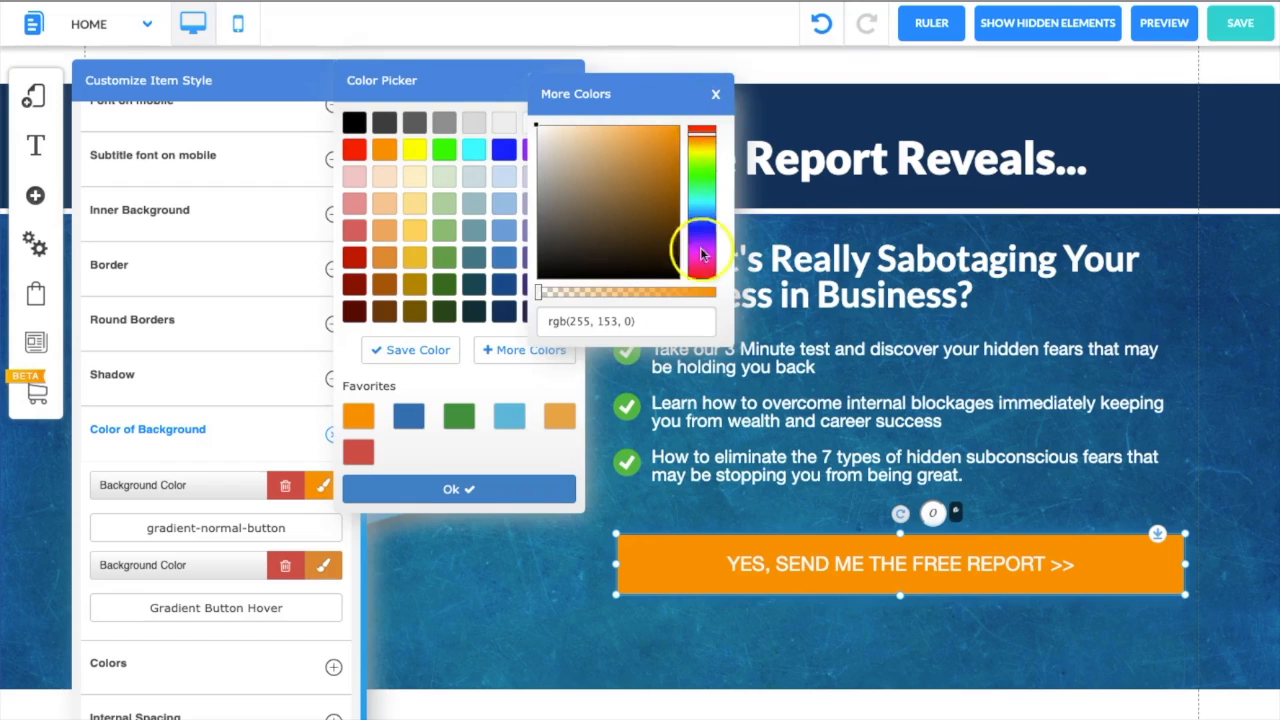
pyautogui.moveTo(707, 143); pyautogui.dragTo(703, 137)
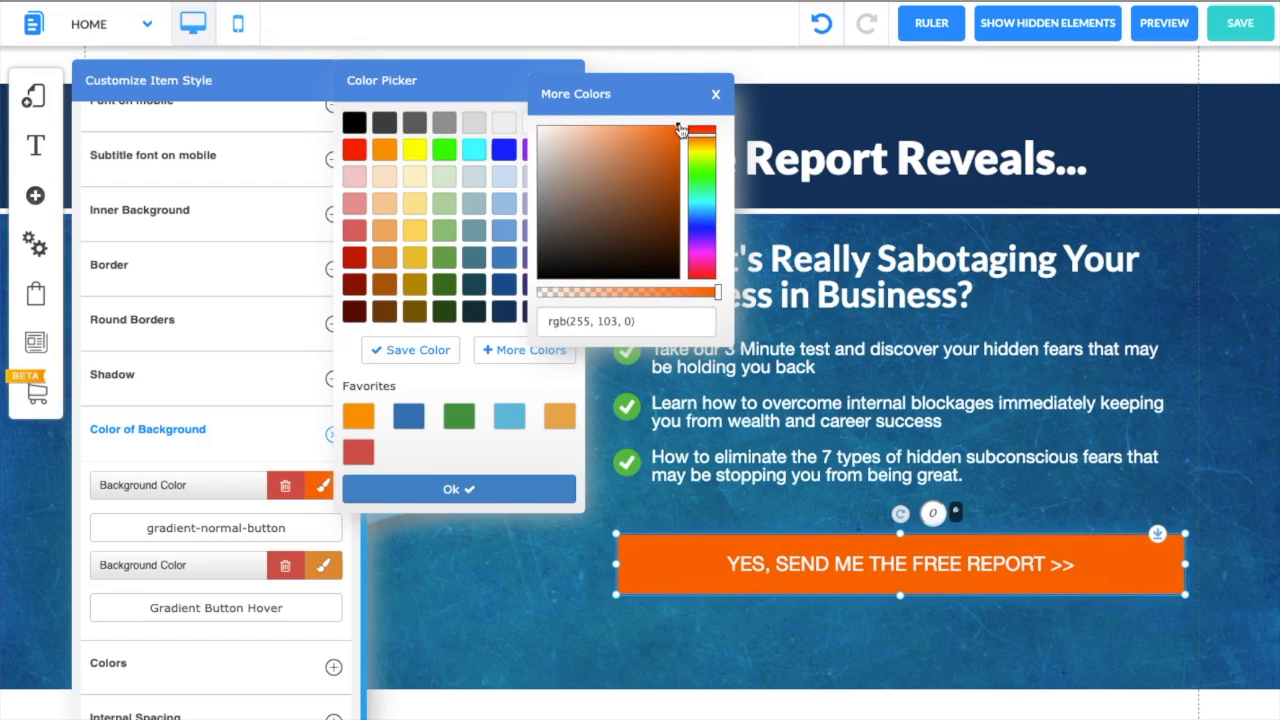
pyautogui.click(423, 351)
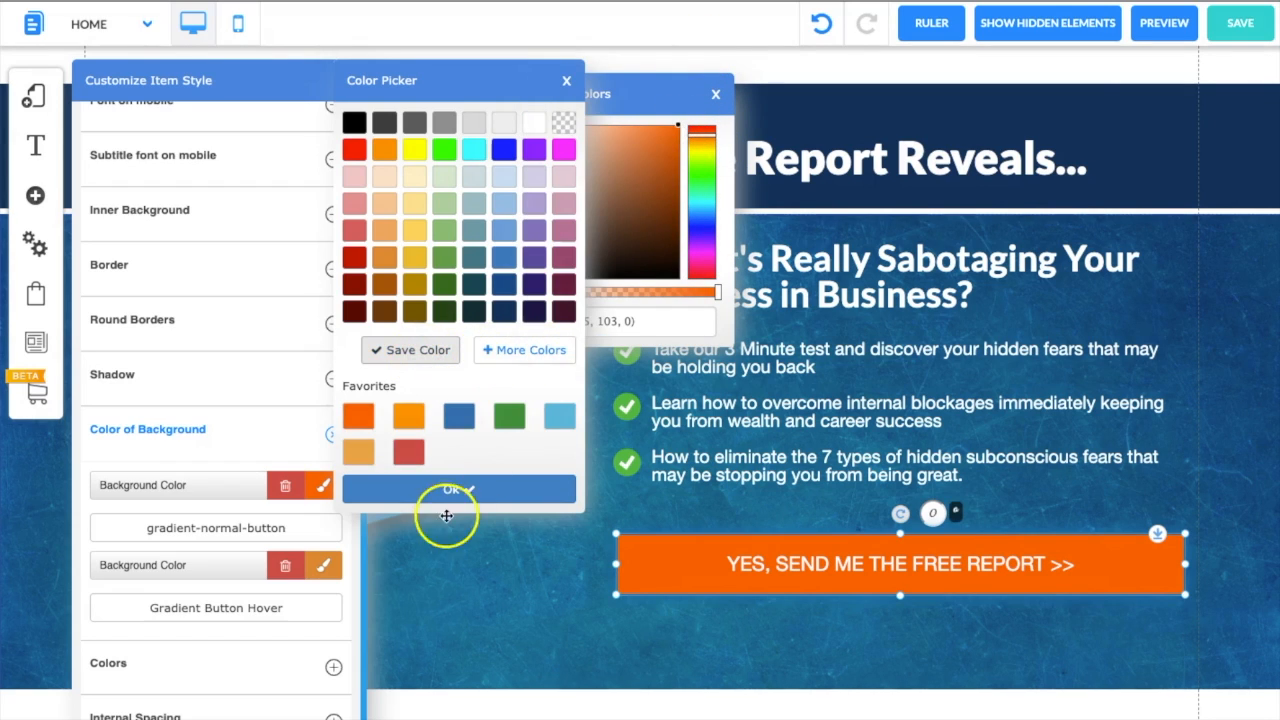
pyautogui.click(447, 495)
pyautogui.click(1229, 45)
pyautogui.click(866, 563)
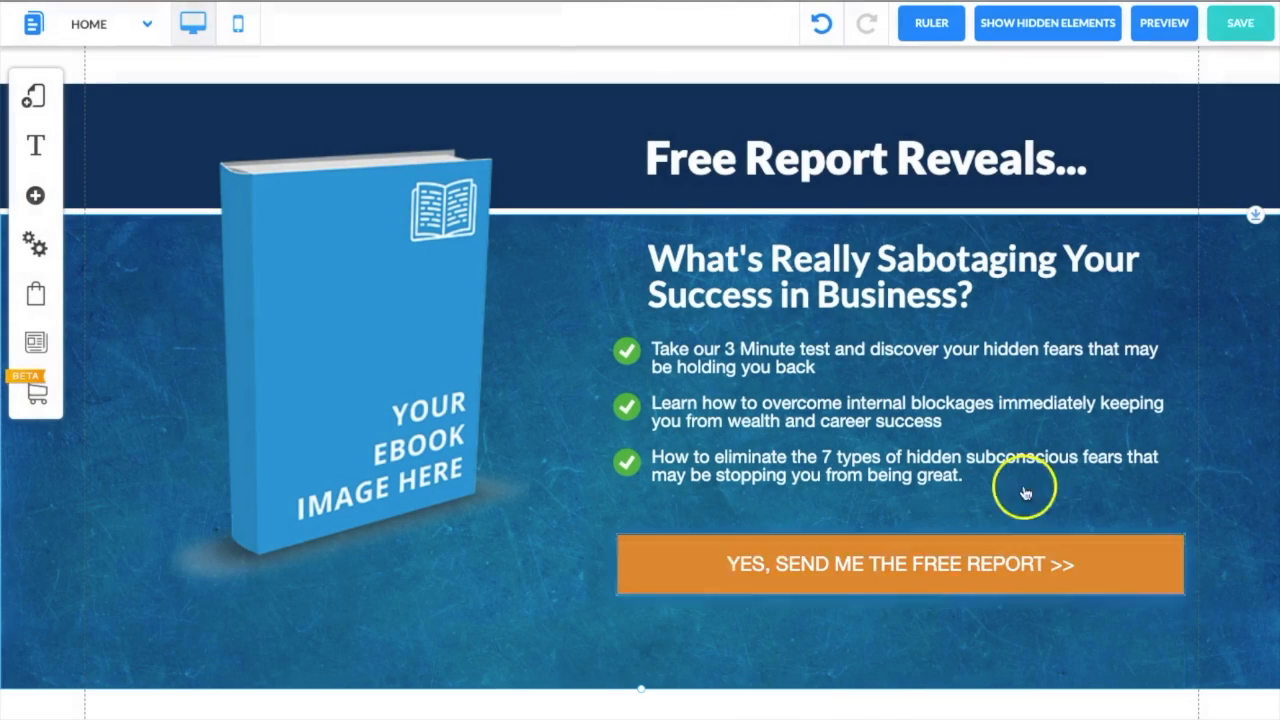
# Move the textured blue panel up against the dark header band and shorten it to end just below the button.
pyautogui.moveTo(1255, 215); pyautogui.dragTo(1255, 209)
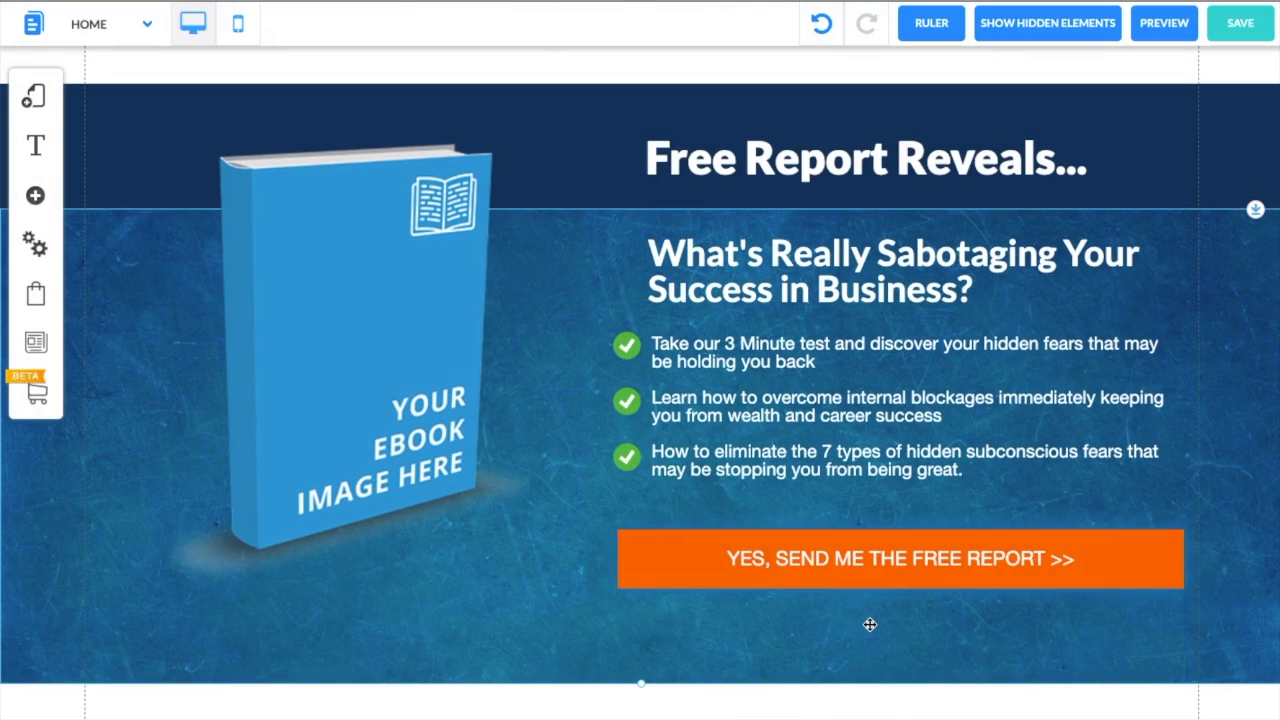
pyautogui.scroll(-3, 870, 624)
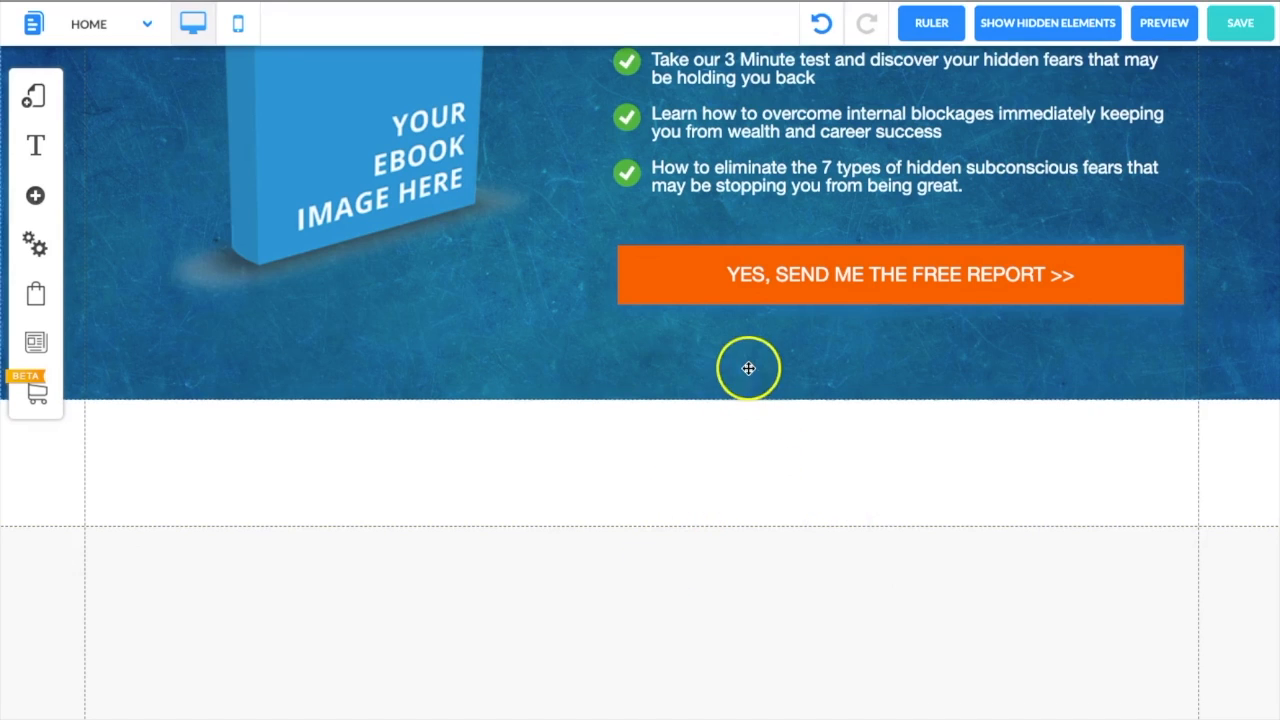
pyautogui.moveTo(646, 398); pyautogui.dragTo(652, 344)
# Extend the page area downward and add a full-width banner directly below the textured blue panel.
pyautogui.moveTo(803, 527); pyautogui.dragTo(797, 694)
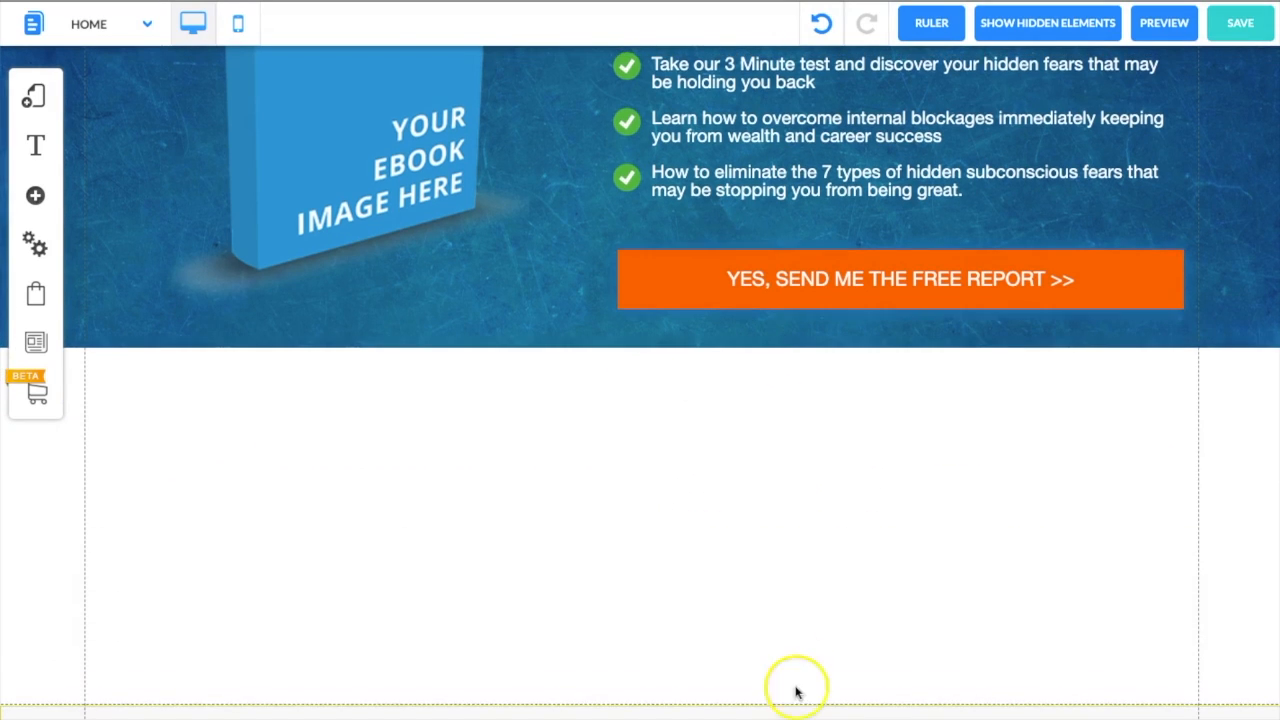
pyautogui.scroll(-2, 800, 650)
pyautogui.click(36, 193)
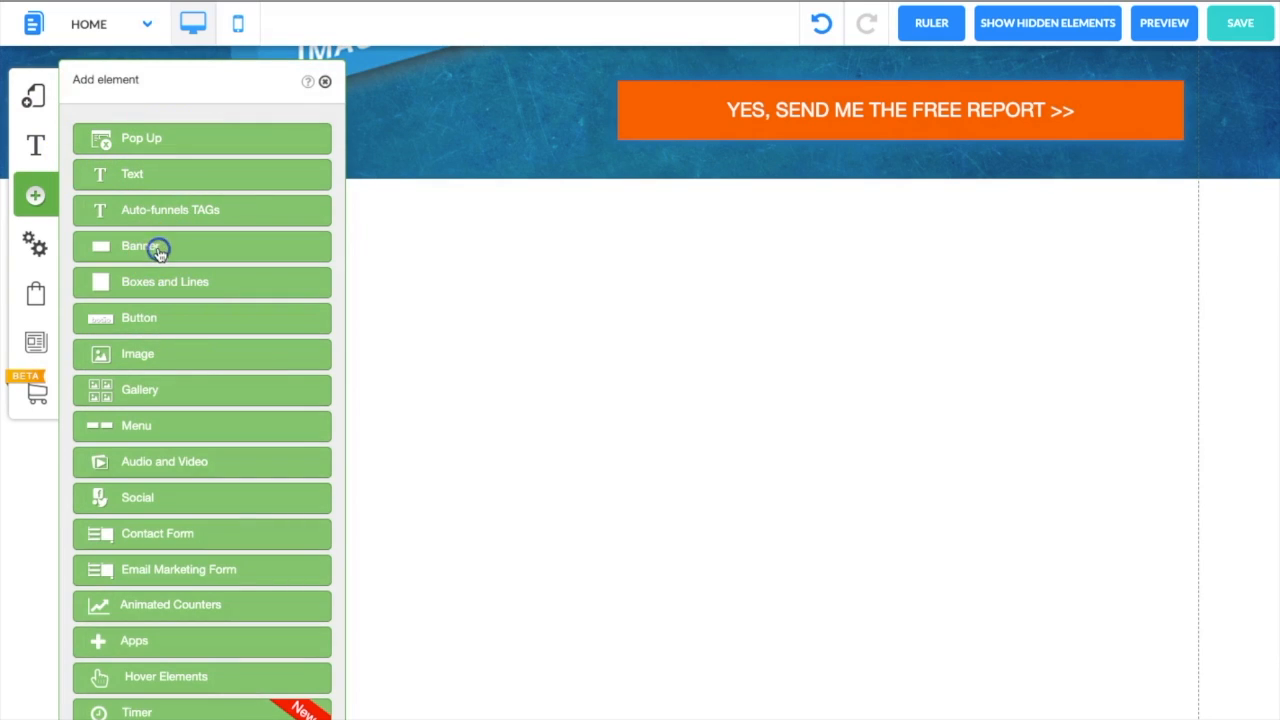
pyautogui.click(159, 250)
pyautogui.moveTo(160, 237); pyautogui.dragTo(863, 334)
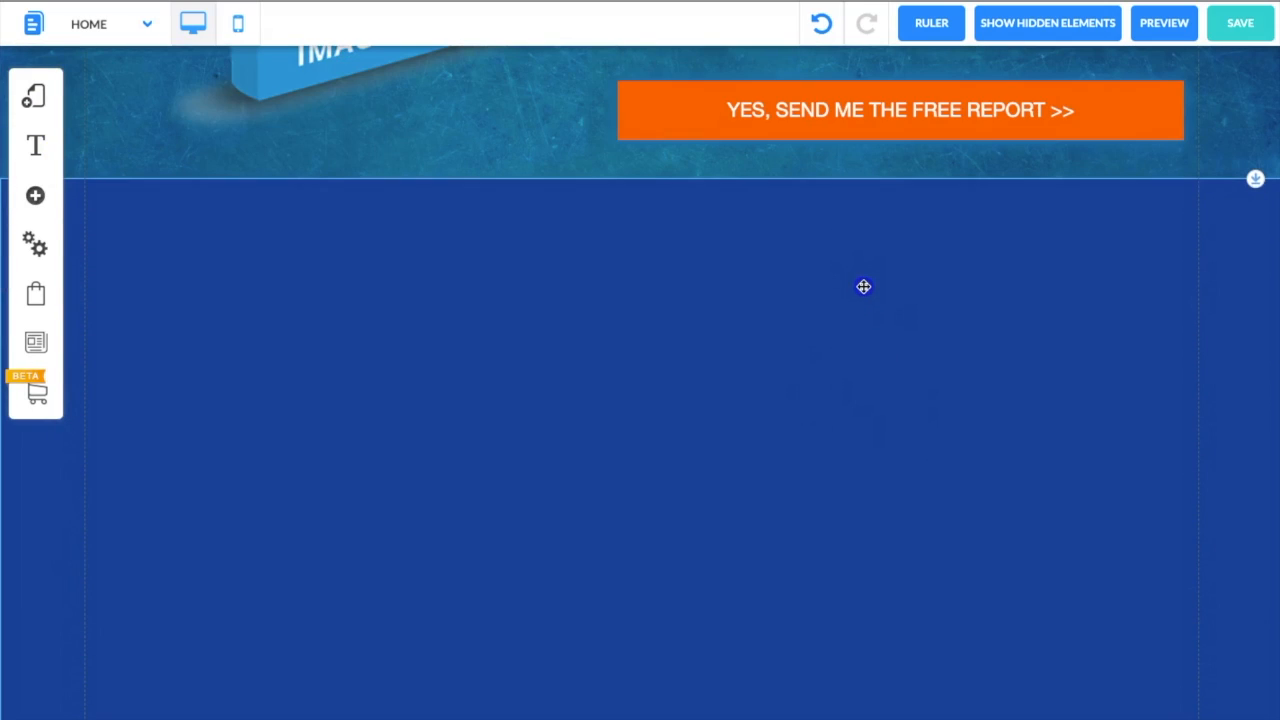
# Set the new banner's background color to white.
pyautogui.click(739, 289)
pyautogui.click(585, 254)
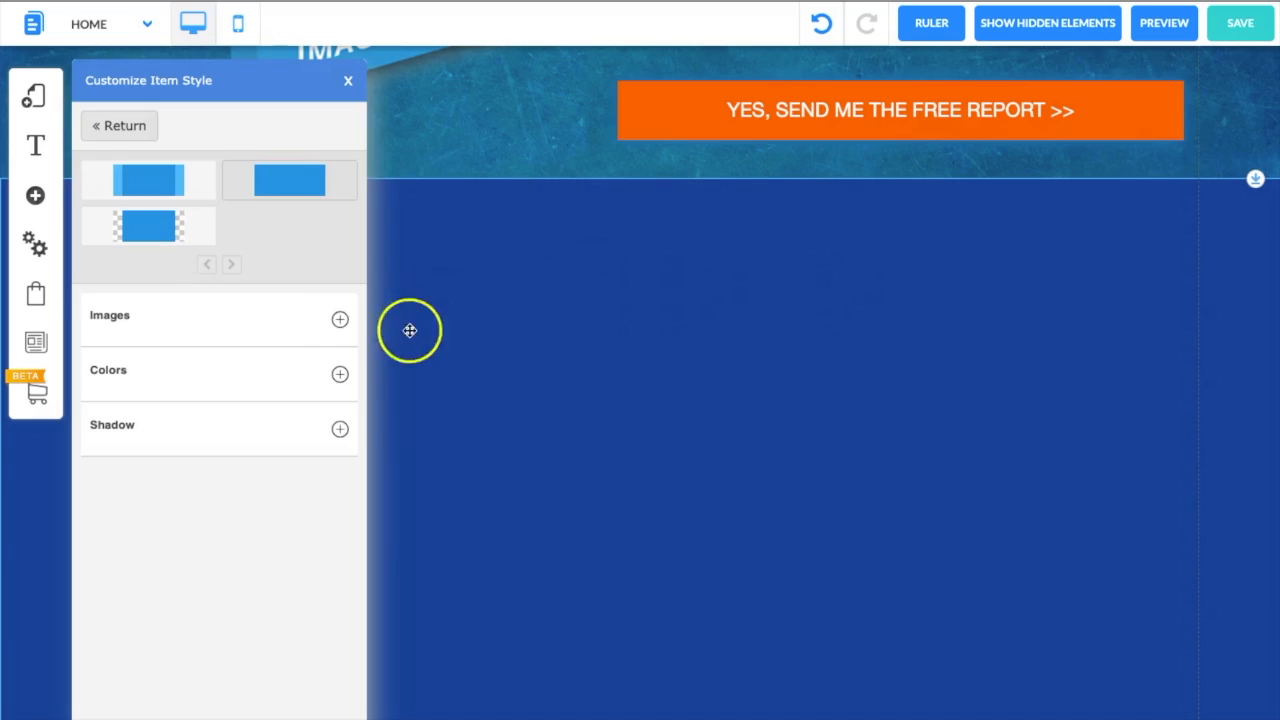
pyautogui.click(341, 378)
pyautogui.click(330, 425)
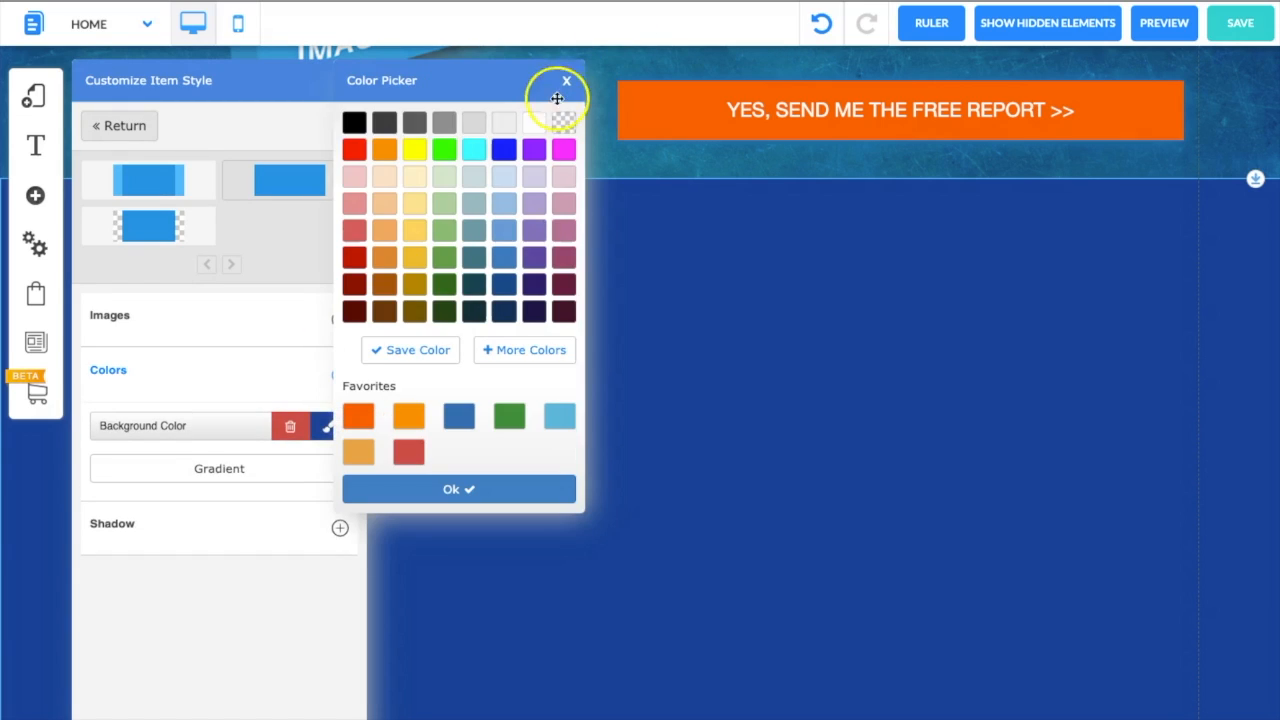
pyautogui.click(534, 122)
pyautogui.click(951, 396)
# Add an H1 Title XL text to the white banner and give it a new style with black text.
pyautogui.click(35, 195)
pyautogui.click(129, 190)
pyautogui.click(170, 192)
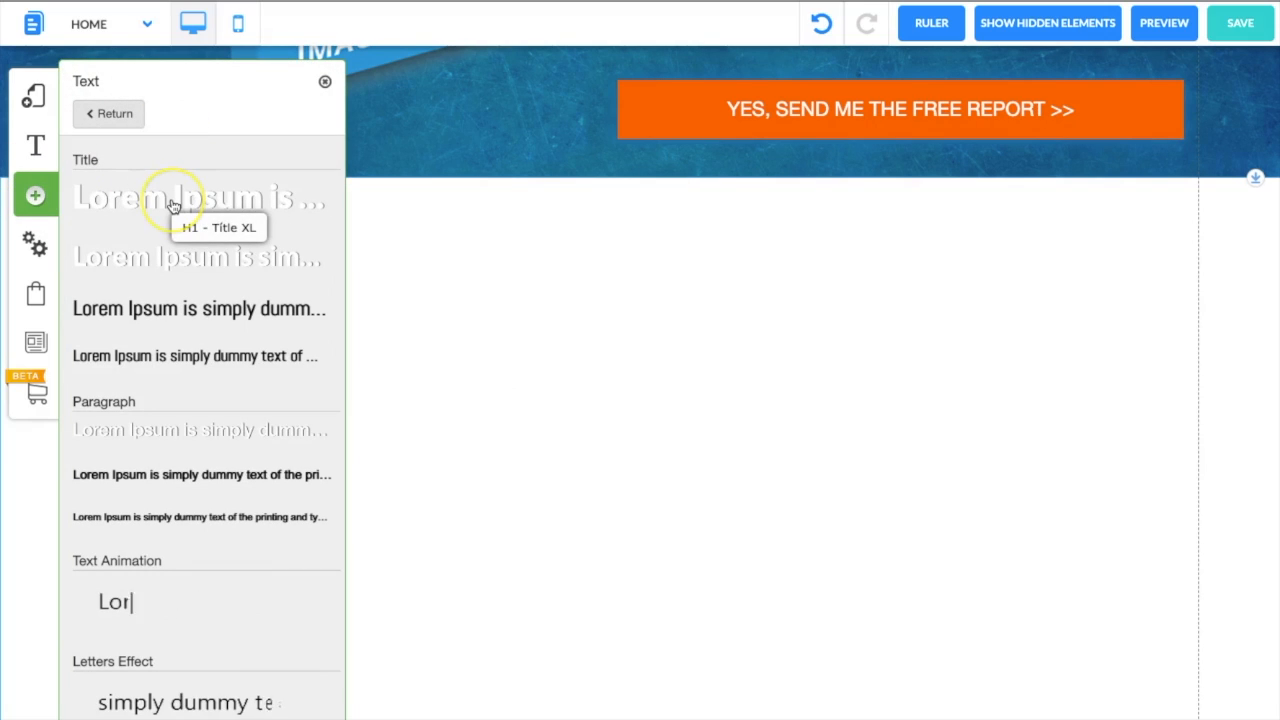
pyautogui.click(537, 311)
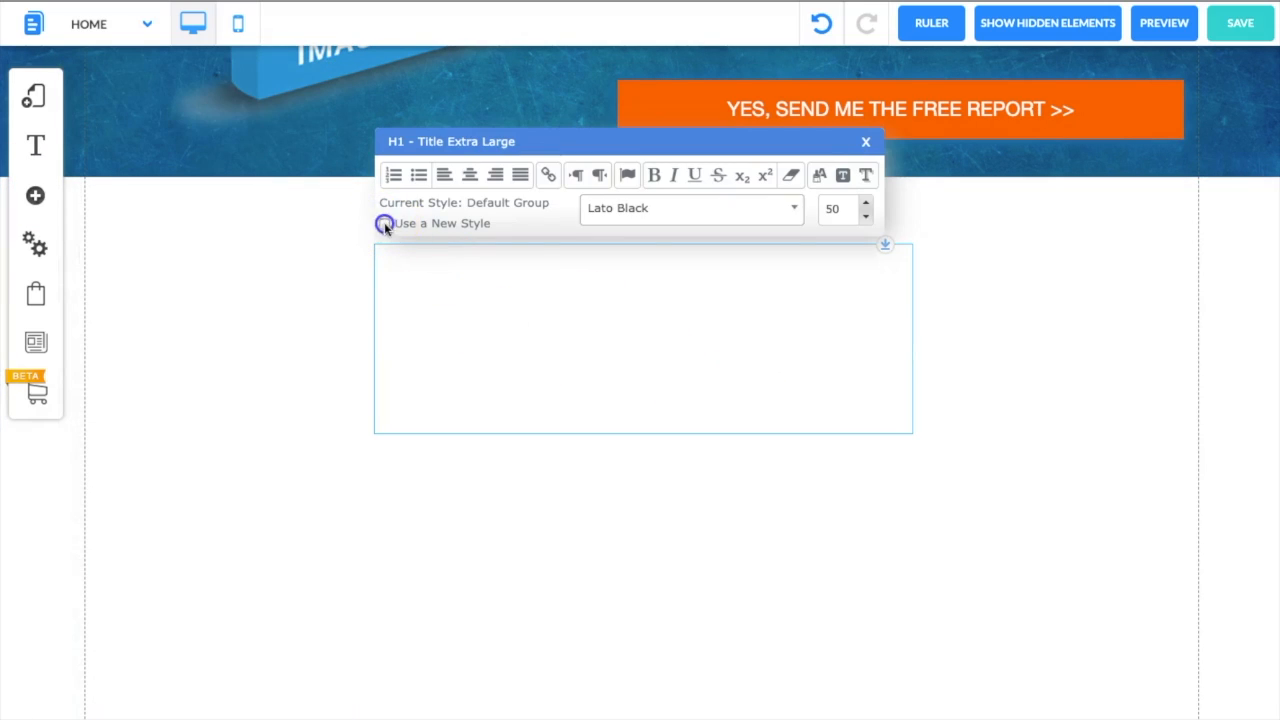
pyautogui.click(820, 178)
pyautogui.click(592, 123)
# Move the title to the upper edge of the white banner and widen it so the text fits on two lines.
pyautogui.click(1121, 318)
pyautogui.moveTo(694, 318); pyautogui.dragTo(538, 273)
pyautogui.moveTo(759, 295); pyautogui.dragTo(1094, 291)
# Replace the title's placeholder text with "The FREE Report will be sent to the email address you submit above!".
pyautogui.click(229, 229)
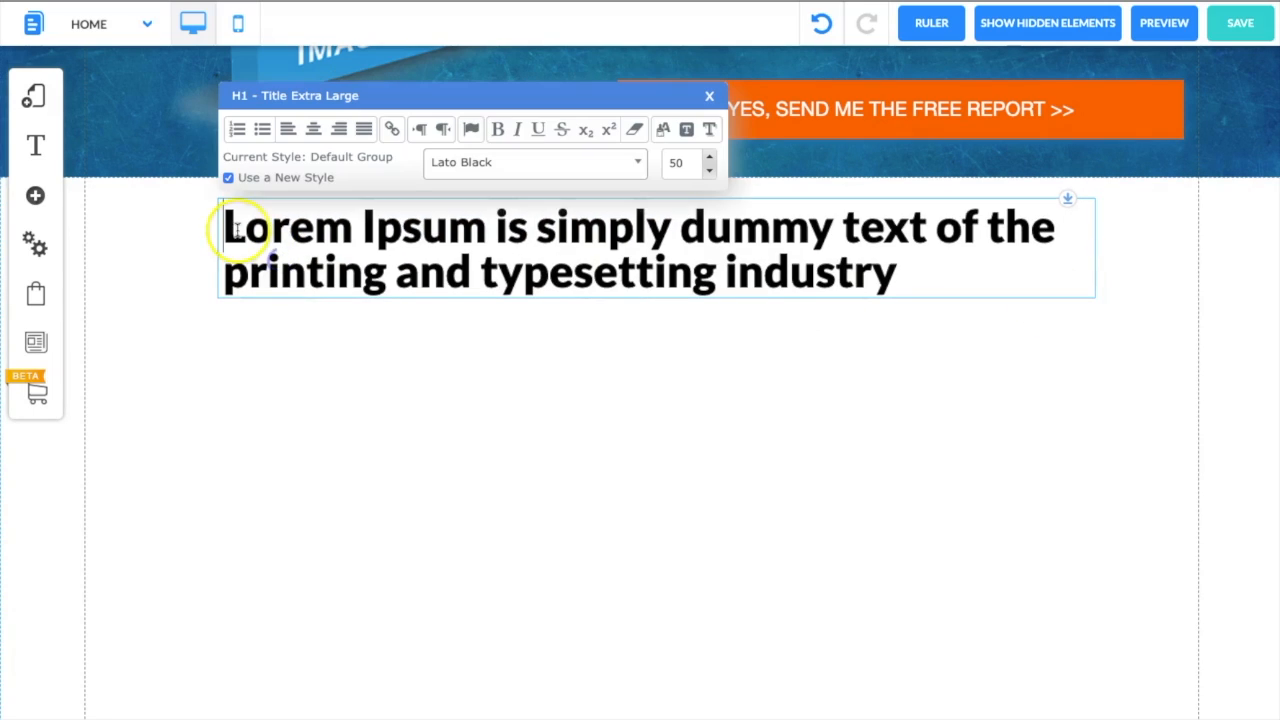
pyautogui.moveTo(229, 229); pyautogui.dragTo(921, 305)
pyautogui.write('T')
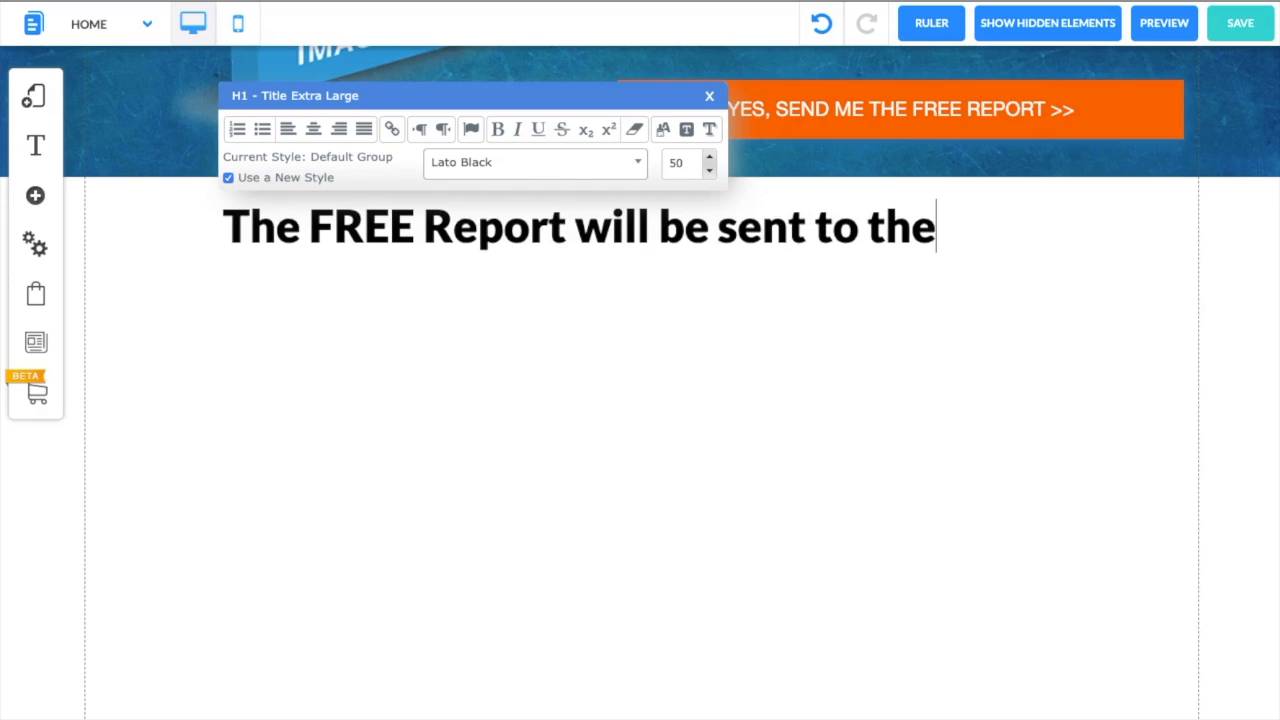
pyautogui.write('u submit above!')
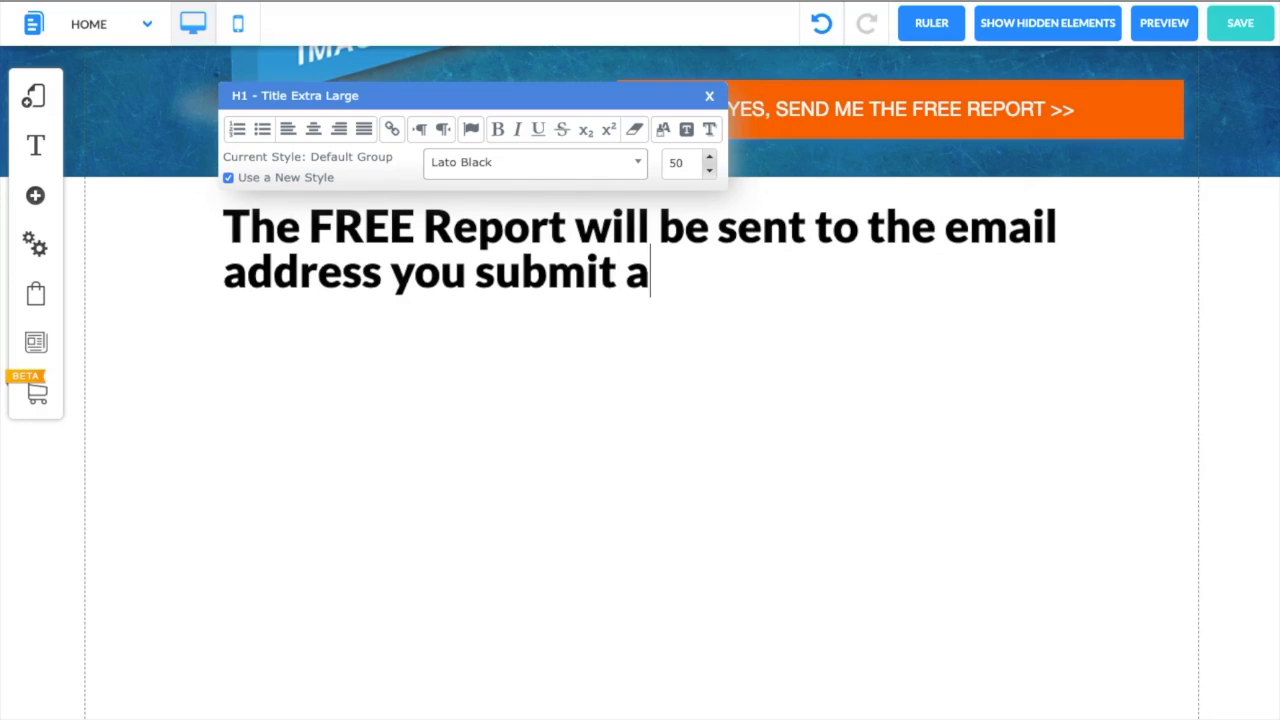
# Center-align the title text and nudge the title block slightly within the white banner.
pyautogui.click(313, 130)
pyautogui.click(1037, 263)
pyautogui.press('Return')
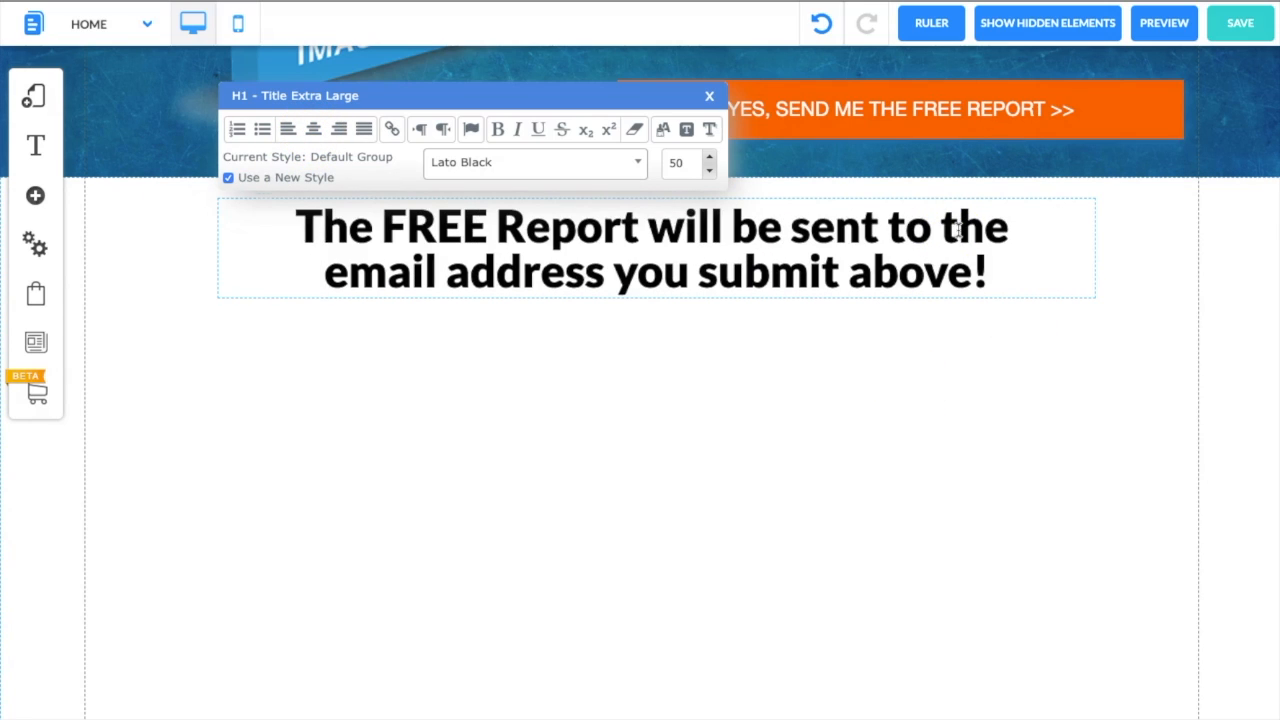
pyautogui.scroll(-1, 951, 420)
pyautogui.click(951, 420)
pyautogui.moveTo(803, 262); pyautogui.dragTo(795, 268)
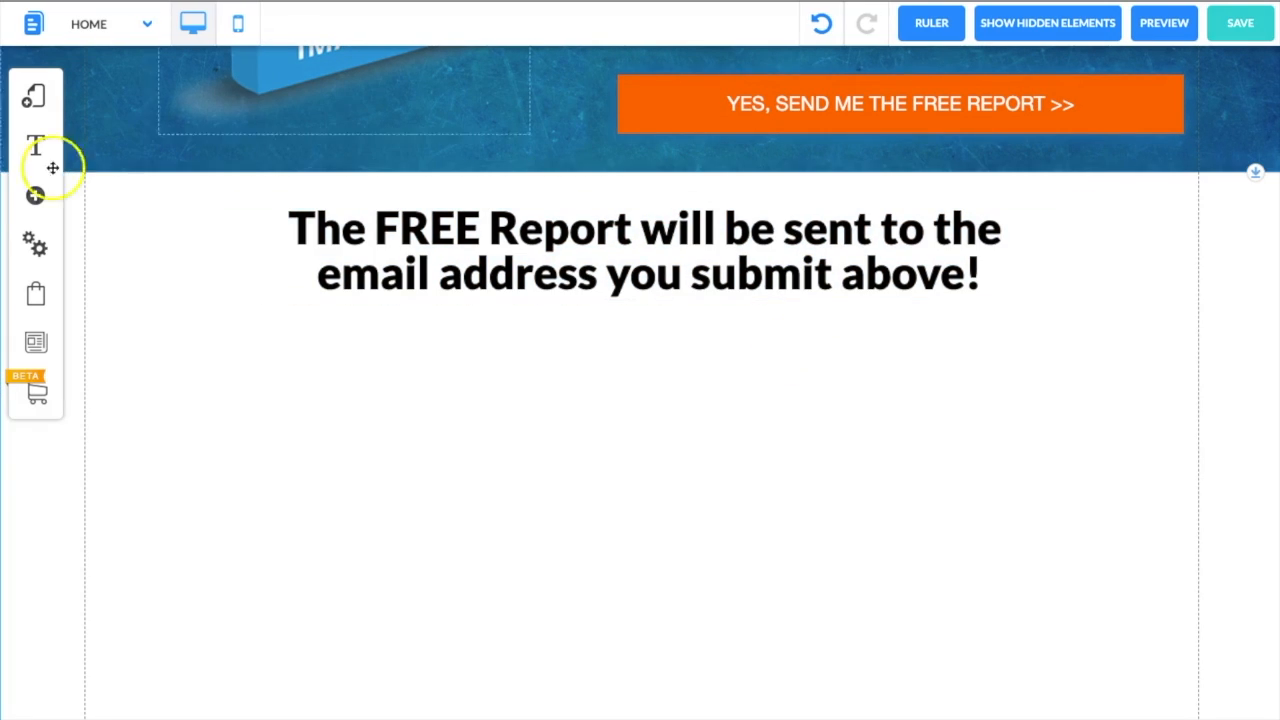
# Add a thin black horizontal line below the title and stretch it on both ends to about 1069 px wide.
pyautogui.click(35, 195)
pyautogui.click(137, 281)
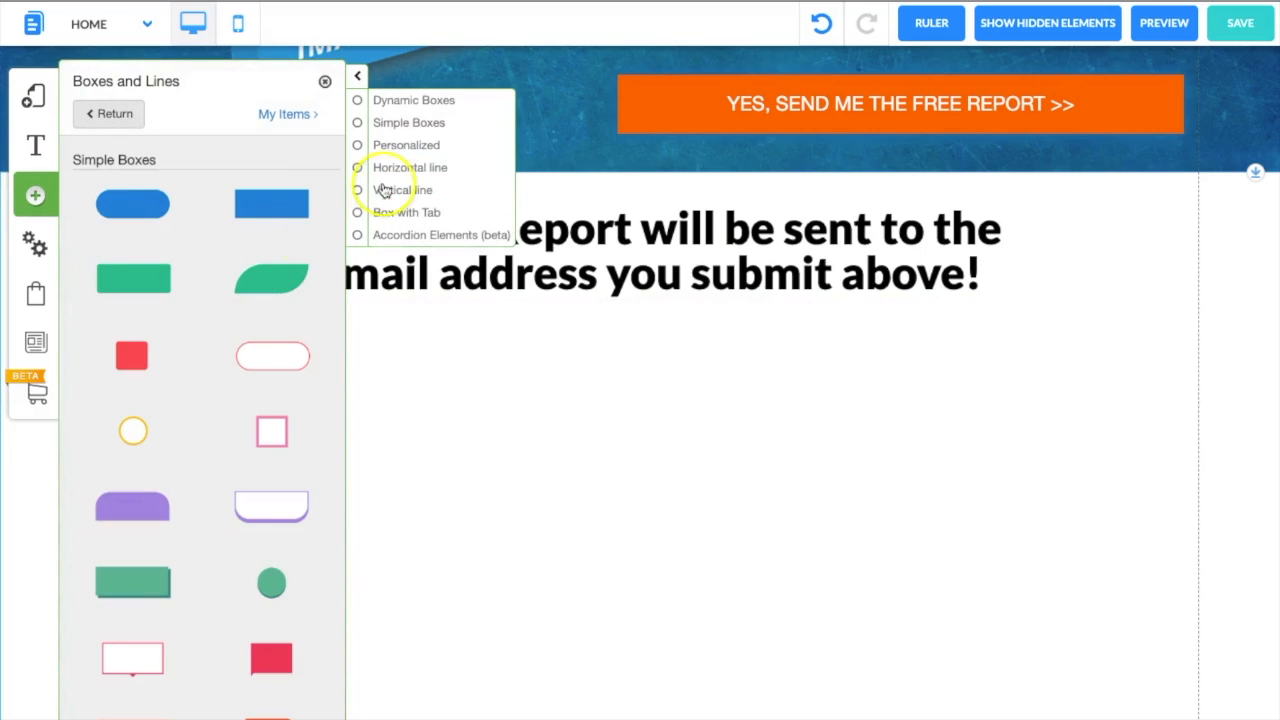
pyautogui.click(357, 168)
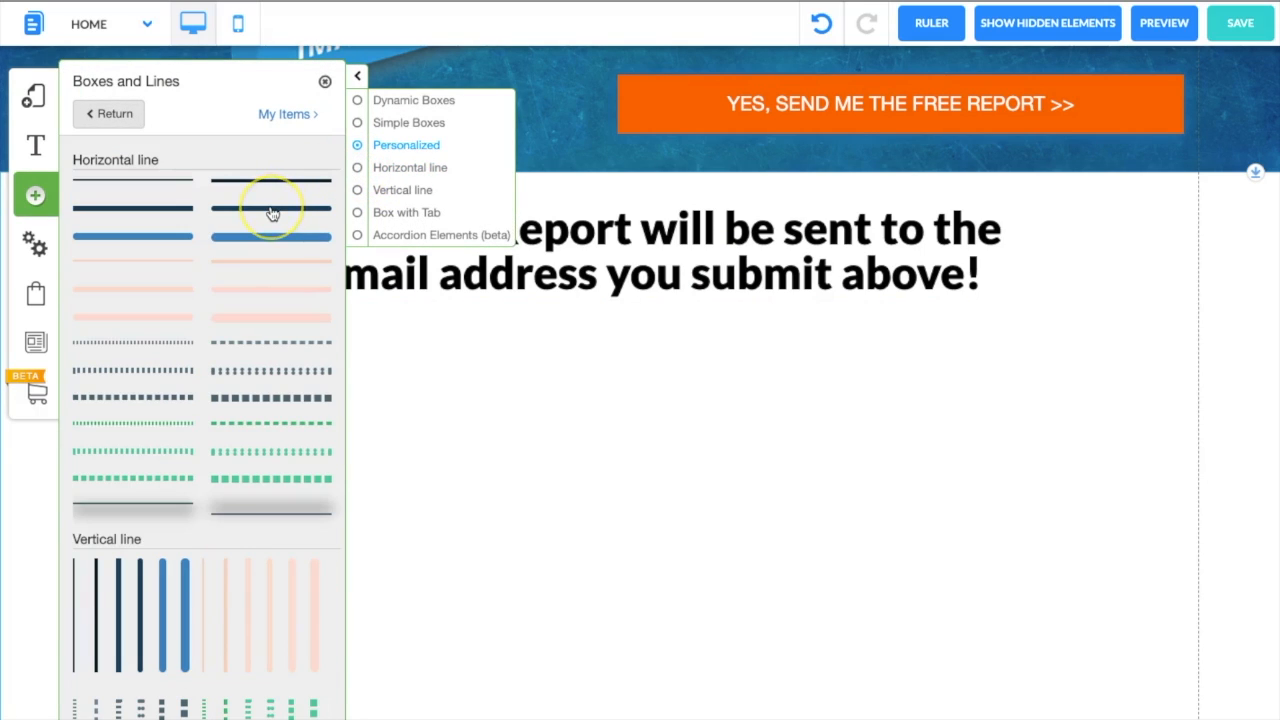
pyautogui.click(227, 197)
pyautogui.moveTo(751, 343); pyautogui.dragTo(1152, 346)
pyautogui.moveTo(529, 345); pyautogui.dragTo(191, 333)
# Customize the horizontal line's style by changing its border color to gray.
pyautogui.rightClick(526, 358)
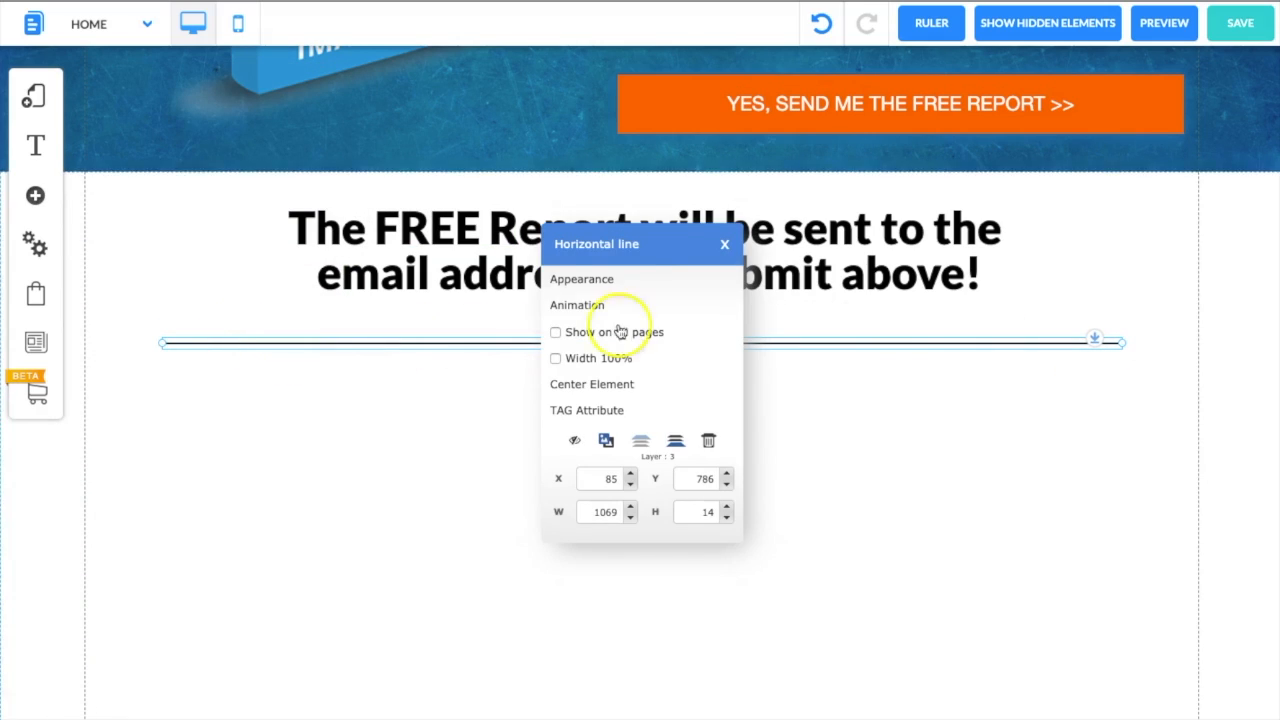
pyautogui.click(580, 278)
pyautogui.click(286, 290)
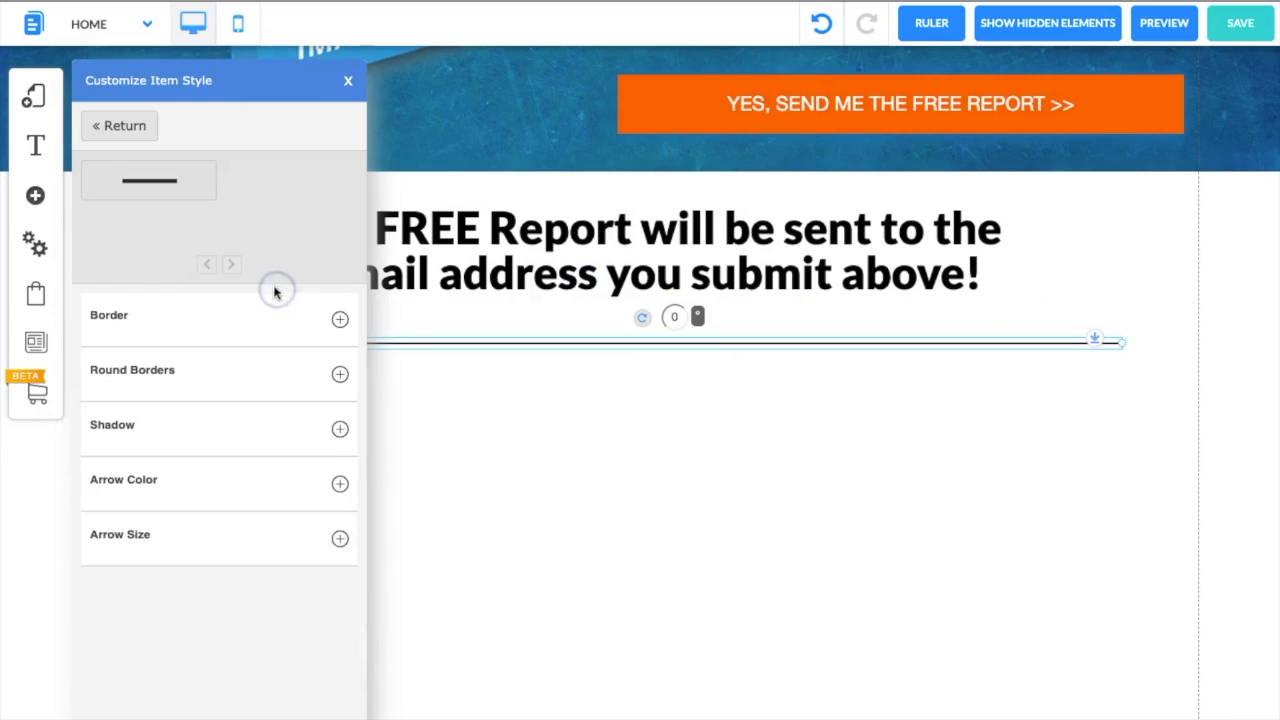
pyautogui.click(340, 484)
pyautogui.click(340, 484)
pyautogui.click(339, 319)
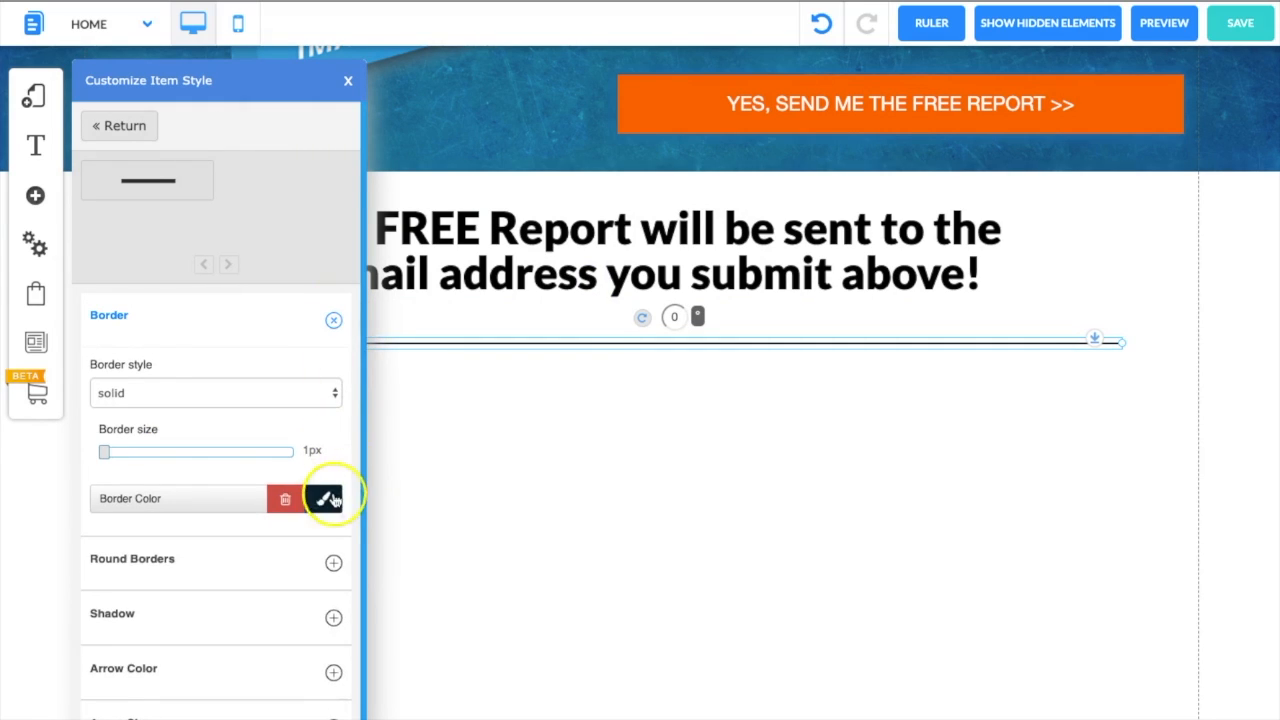
pyautogui.click(329, 498)
pyautogui.click(691, 509)
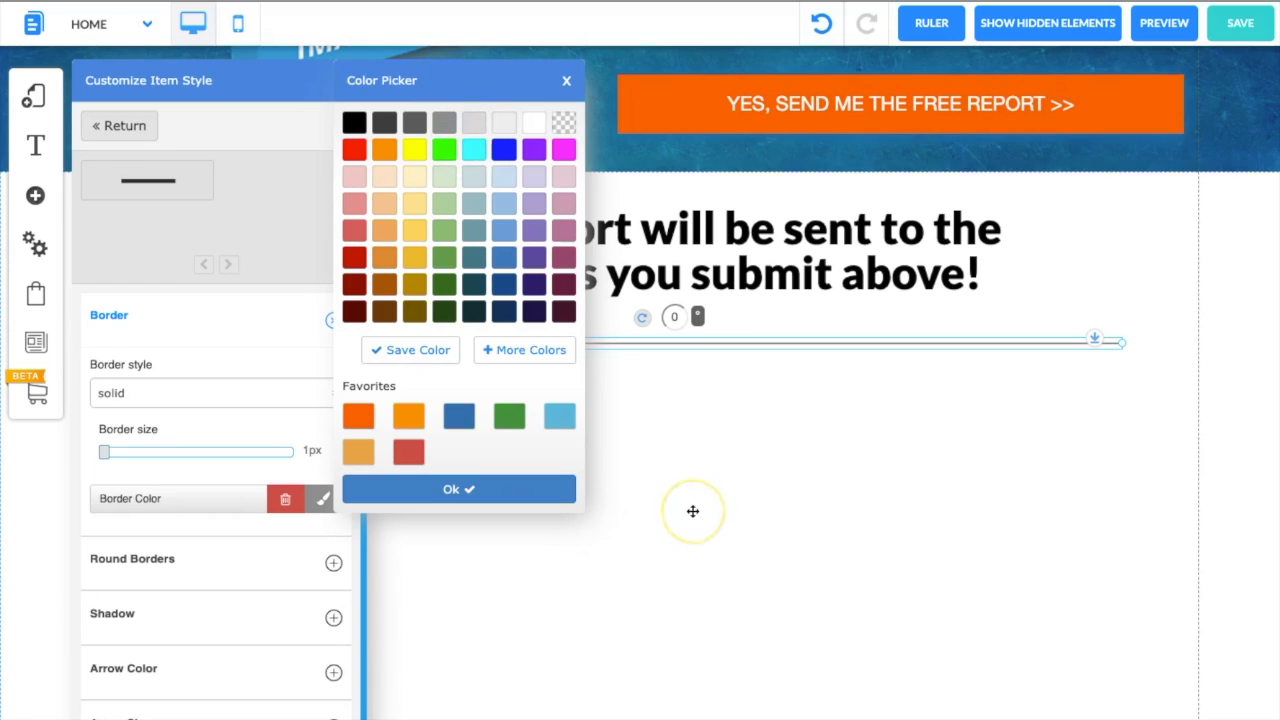
# Move the gray line slightly closer to the title and save the page.
pyautogui.click(657, 340)
pyautogui.click(1019, 188)
pyautogui.click(1236, 24)
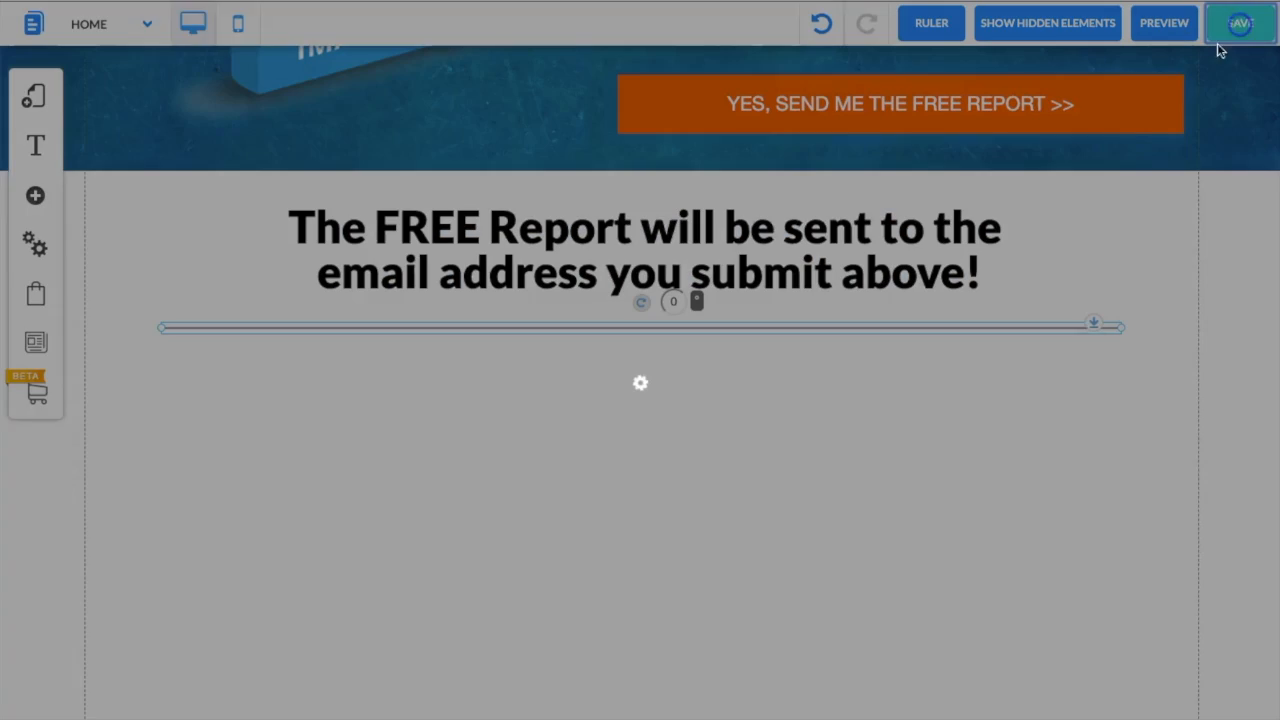
pyautogui.click(862, 566)
pyautogui.click(754, 335)
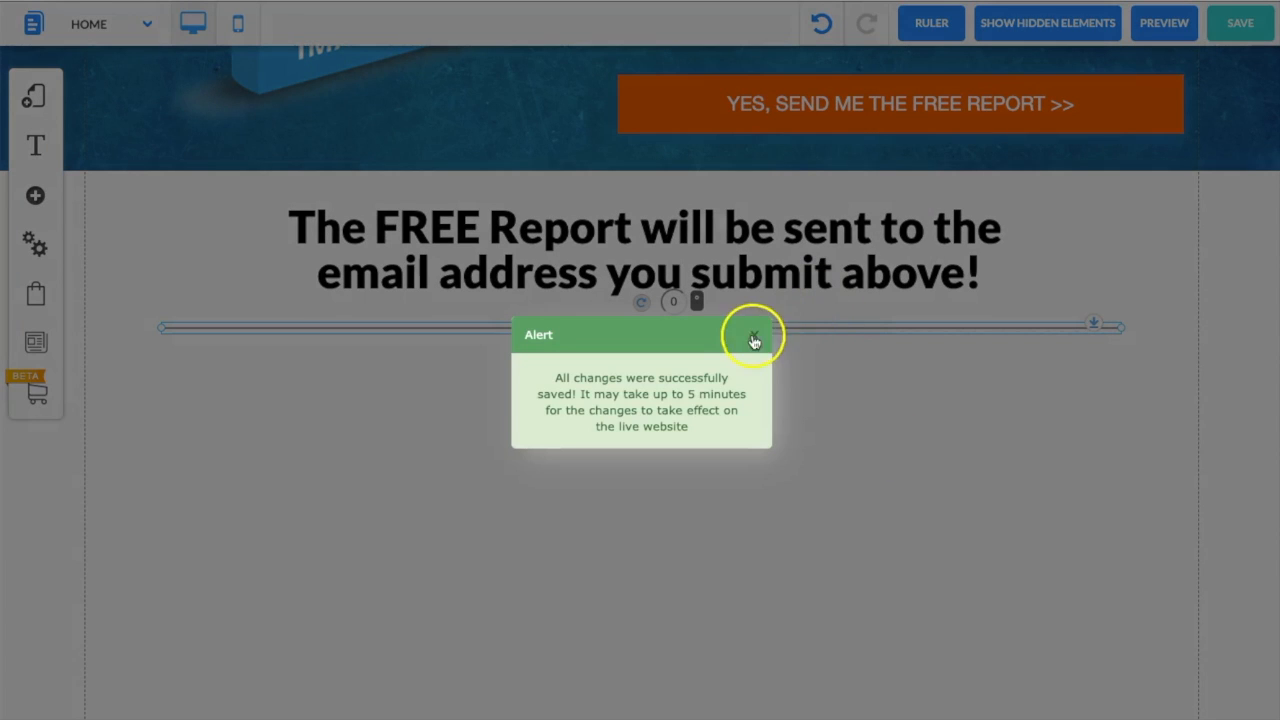
# Preview the desktop page from the ebook section down to the divider line, and return to editing.
pyautogui.scroll(5, 760, 374)
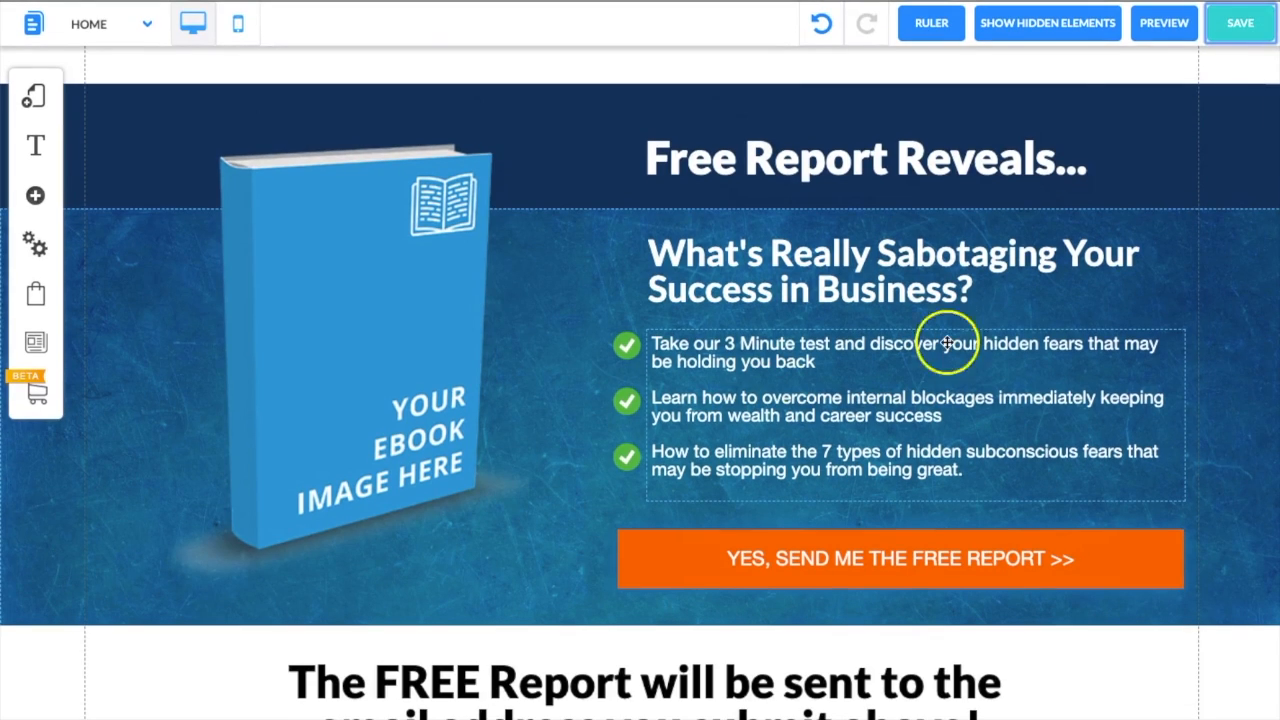
pyautogui.click(1162, 23)
pyautogui.scroll(-3, 961, 234)
pyautogui.scroll(-2, 961, 234)
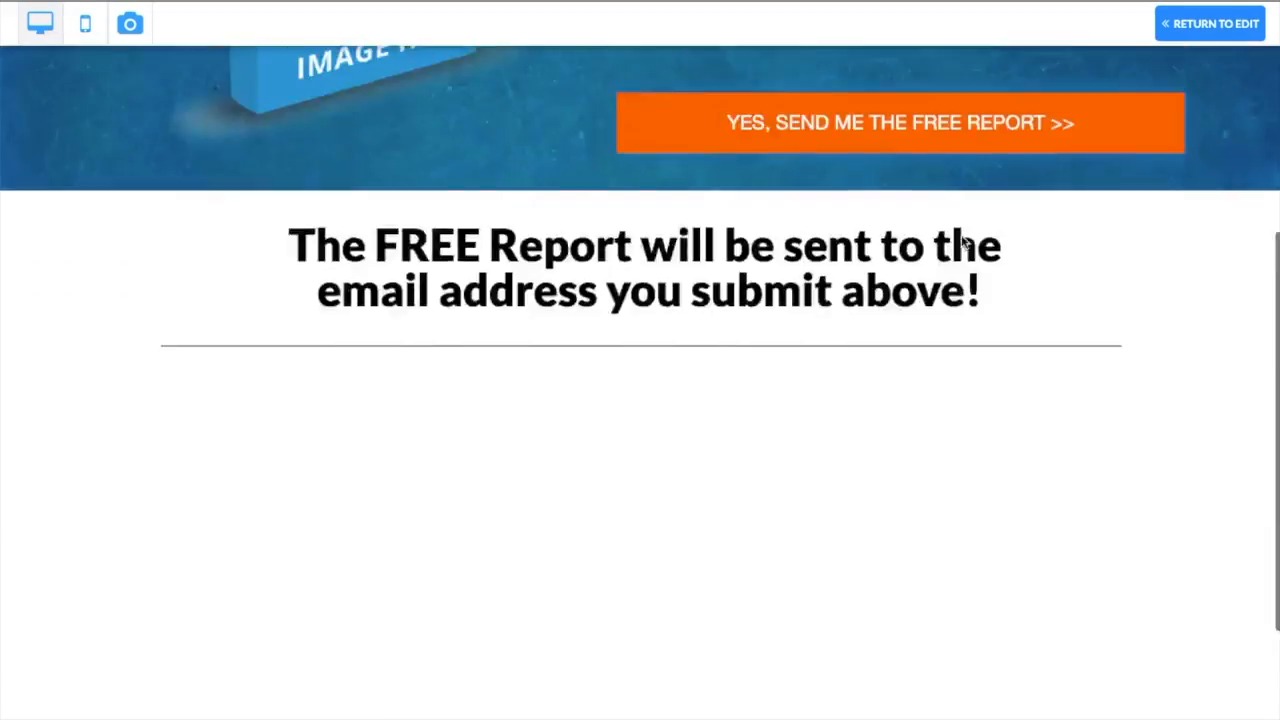
pyautogui.scroll(5, 961, 234)
pyautogui.click(1190, 23)
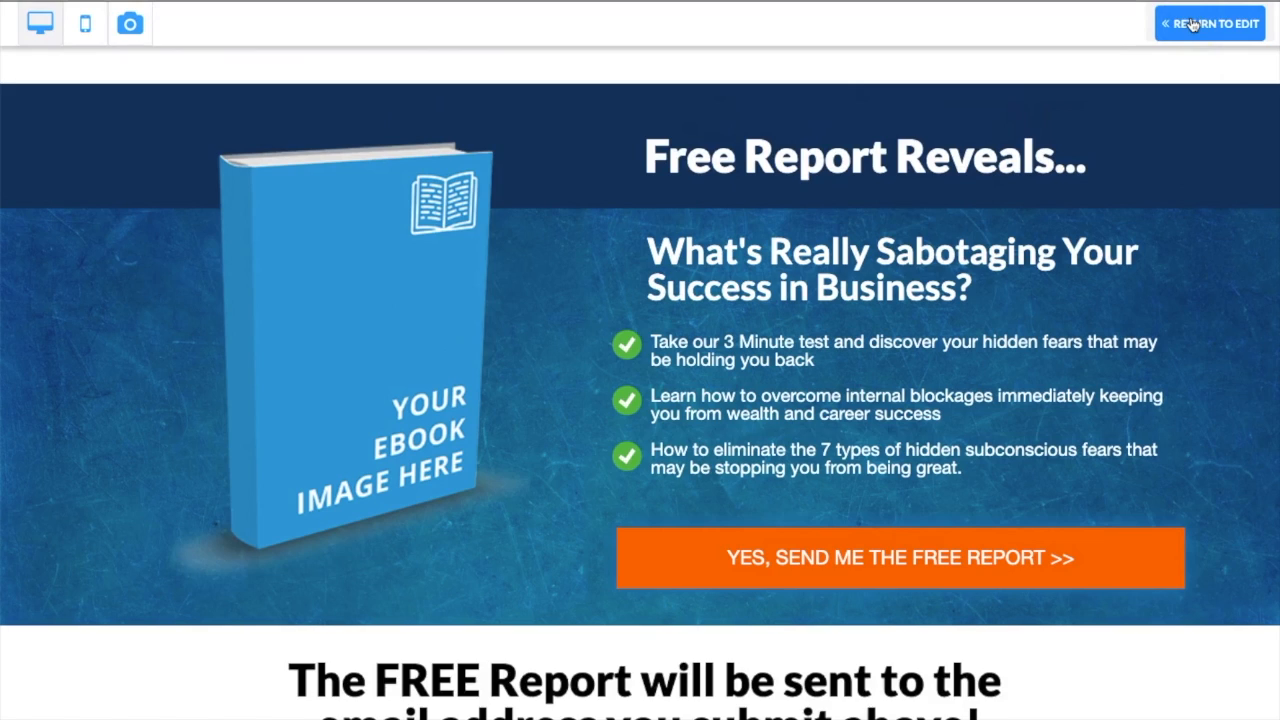
# Add a Testimonials banner with three round portraits to the white area below the title.
pyautogui.scroll(-5, 625, 279)
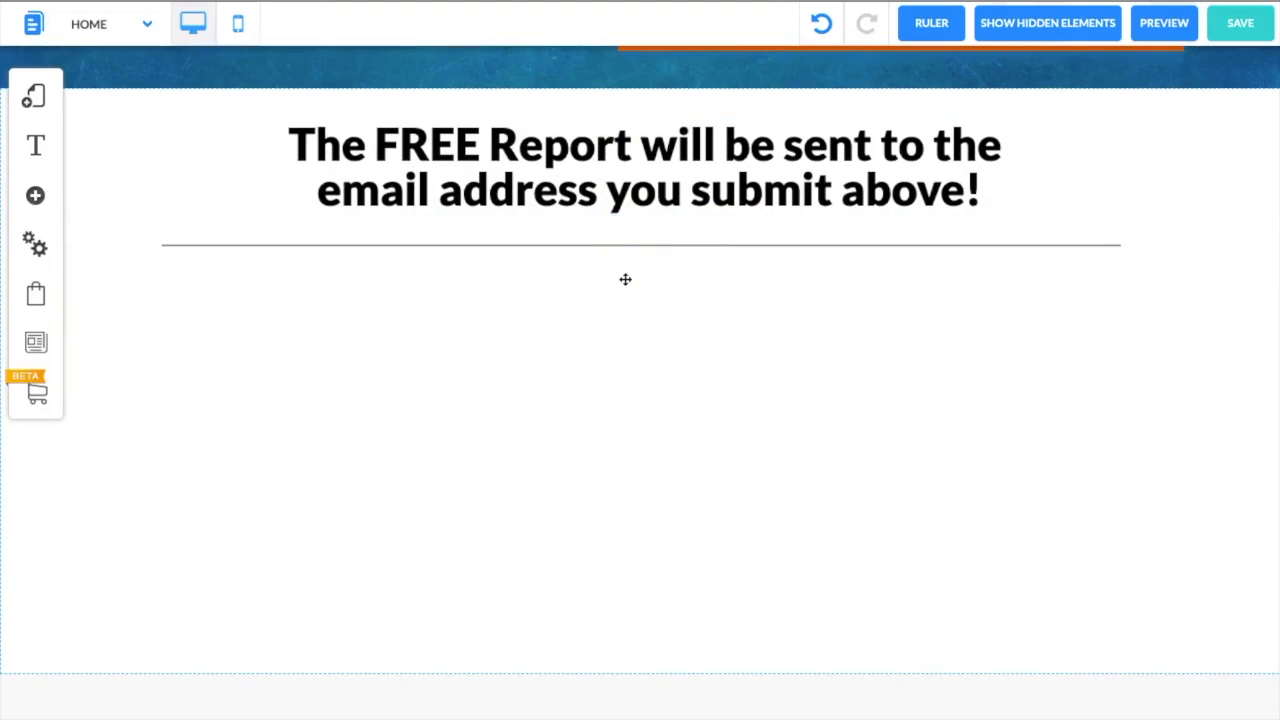
pyautogui.click(35, 196)
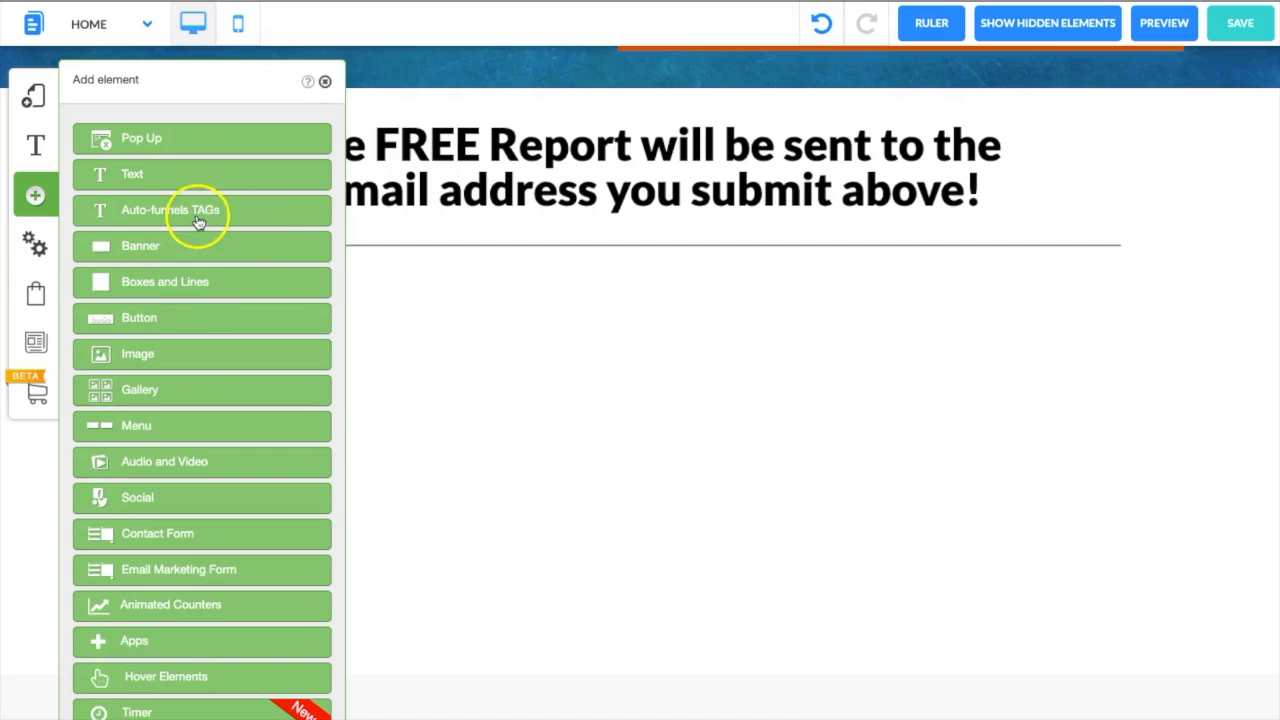
pyautogui.click(192, 249)
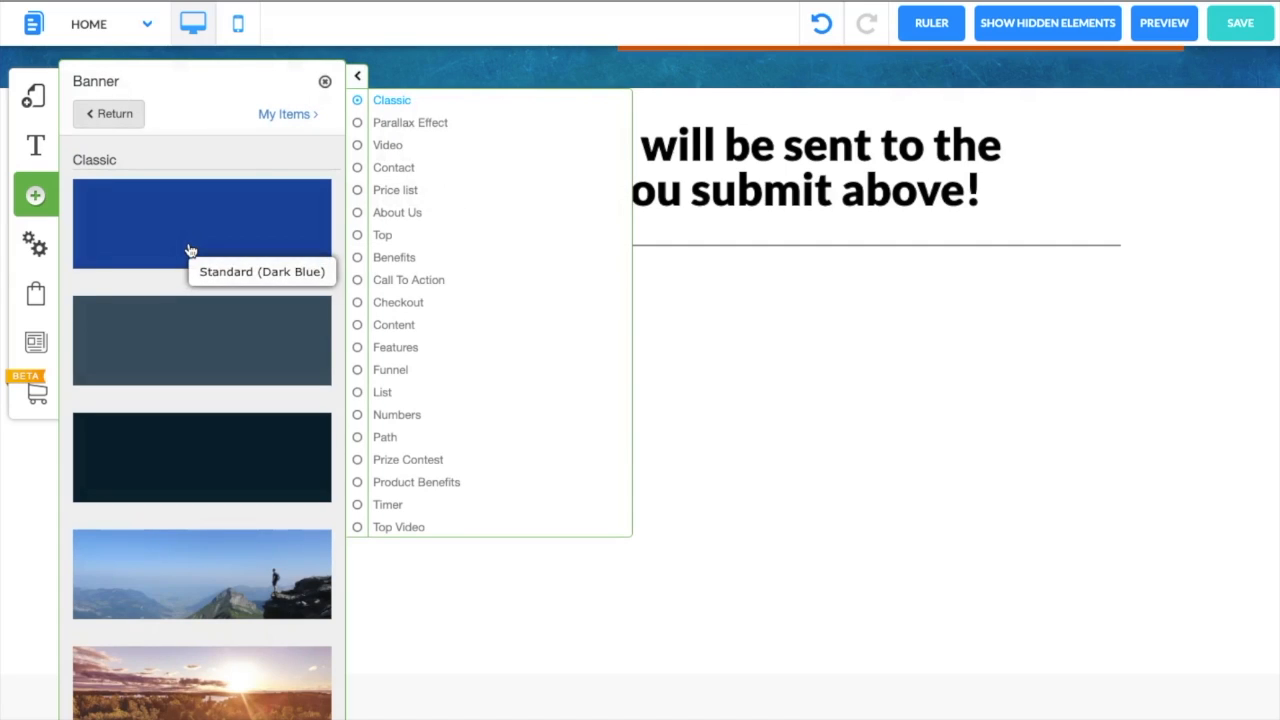
pyautogui.scroll(-1, 400, 430)
pyautogui.scroll(-5, 400, 432)
pyautogui.click(375, 415)
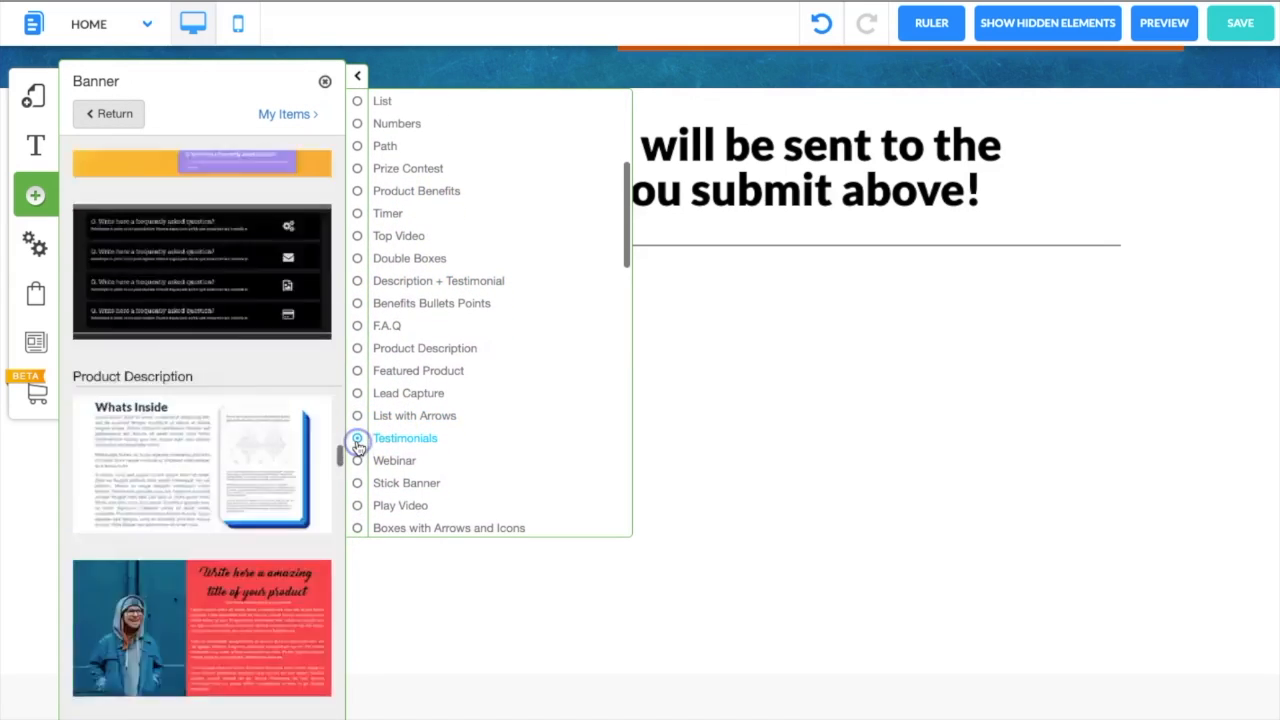
pyautogui.moveTo(232, 196); pyautogui.dragTo(740, 352)
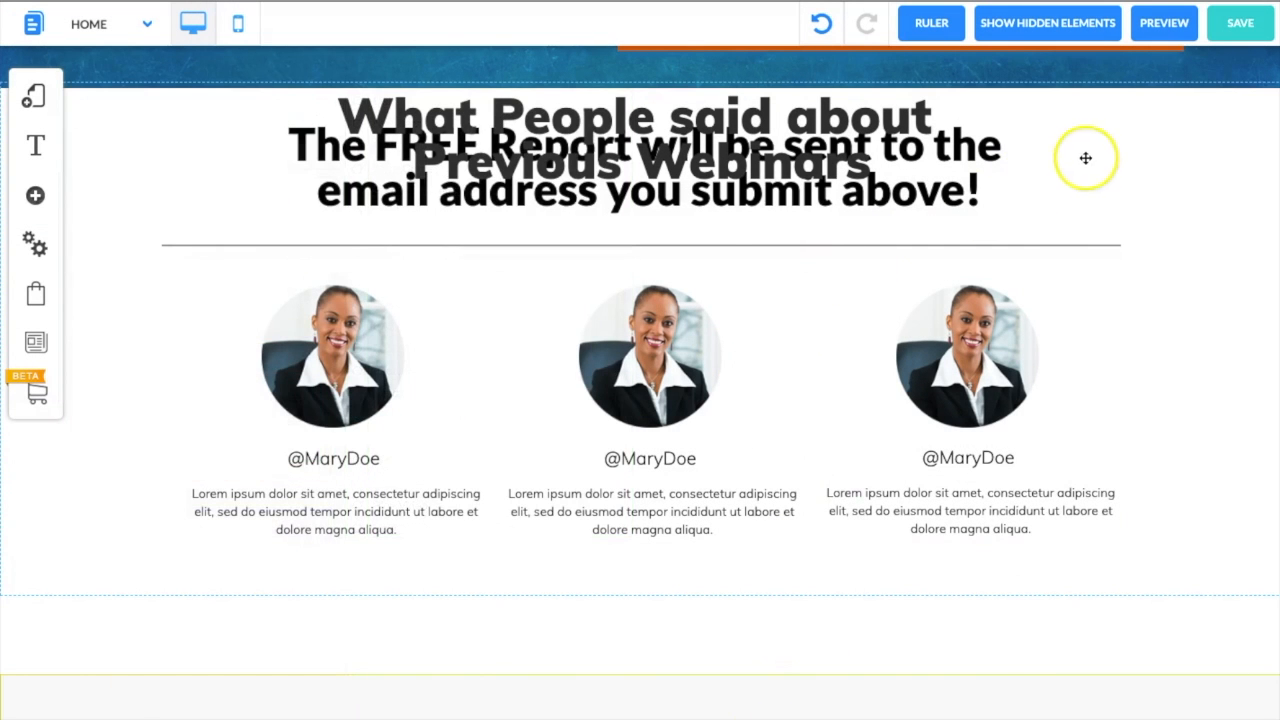
# Delete the testimonial banner's "What People said about Previous Webinars" heading and move the banner down to start at the divider line.
pyautogui.click(491, 289)
pyautogui.click(385, 285)
pyautogui.click(890, 327)
pyautogui.click(710, 453)
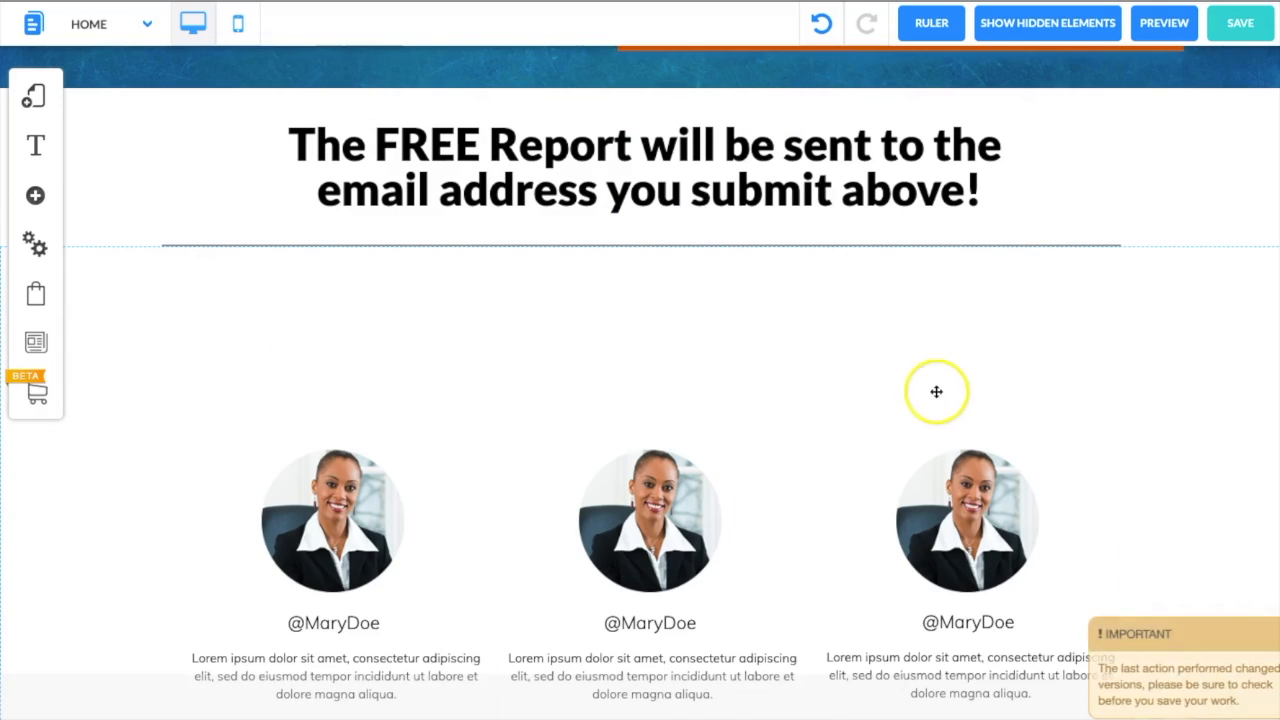
# Move the third testimonial box up toward the divider line, and delete that box.
pyautogui.click(1045, 442)
pyautogui.moveTo(1101, 442); pyautogui.dragTo(1101, 286)
pyautogui.click(837, 309)
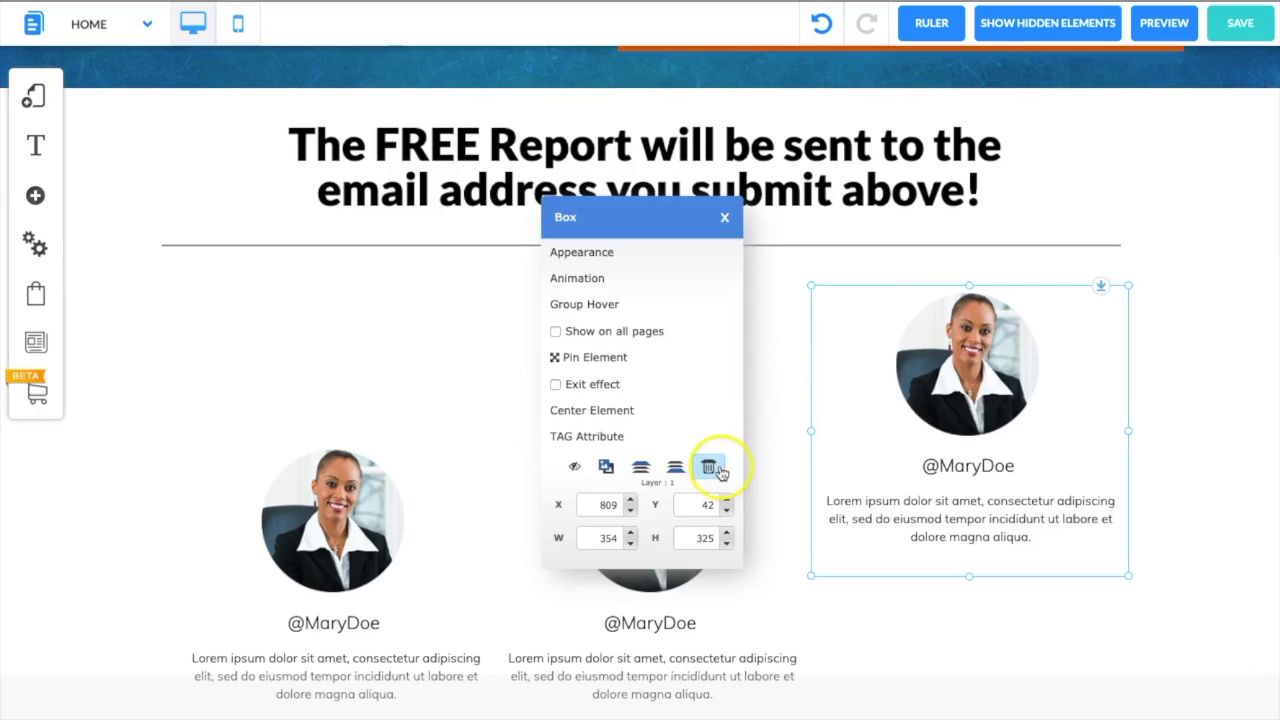
pyautogui.click(714, 466)
# Move the two remaining testimonials up below the divider and use the ruler to place them side by side around the page center.
pyautogui.moveTo(800, 448); pyautogui.dragTo(1061, 269)
pyautogui.moveTo(282, 453); pyautogui.dragTo(259, 273)
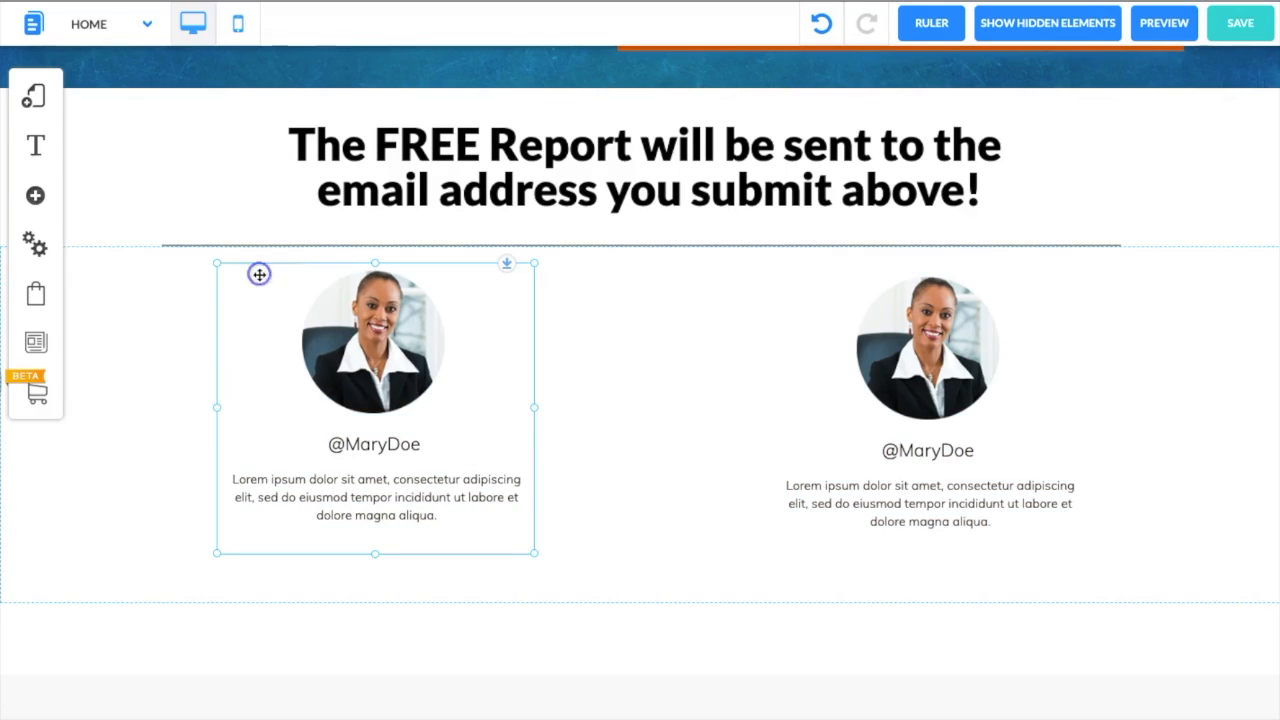
pyautogui.click(931, 22)
pyautogui.moveTo(838, 304); pyautogui.dragTo(689, 280)
pyautogui.moveTo(515, 277); pyautogui.dragTo(675, 275)
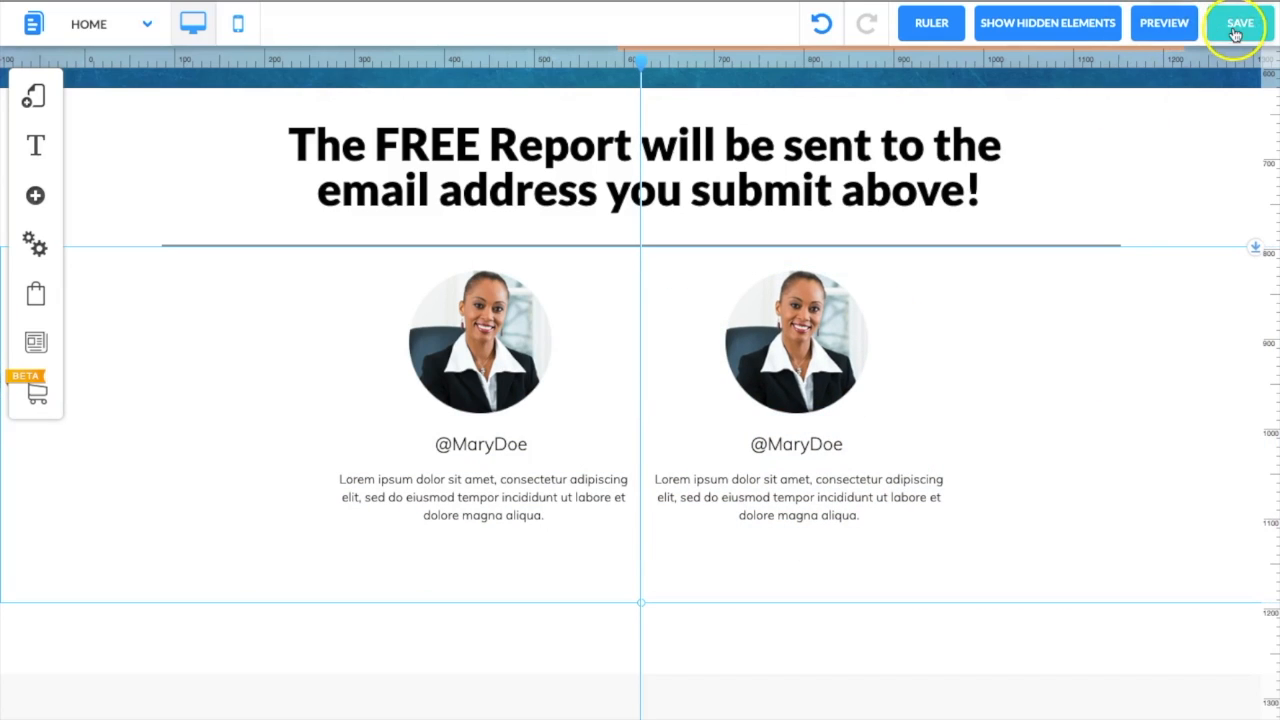
# Hide the ruler and save the page with the two testimonials.
pyautogui.click(930, 22)
pyautogui.click(1240, 30)
pyautogui.click(868, 562)
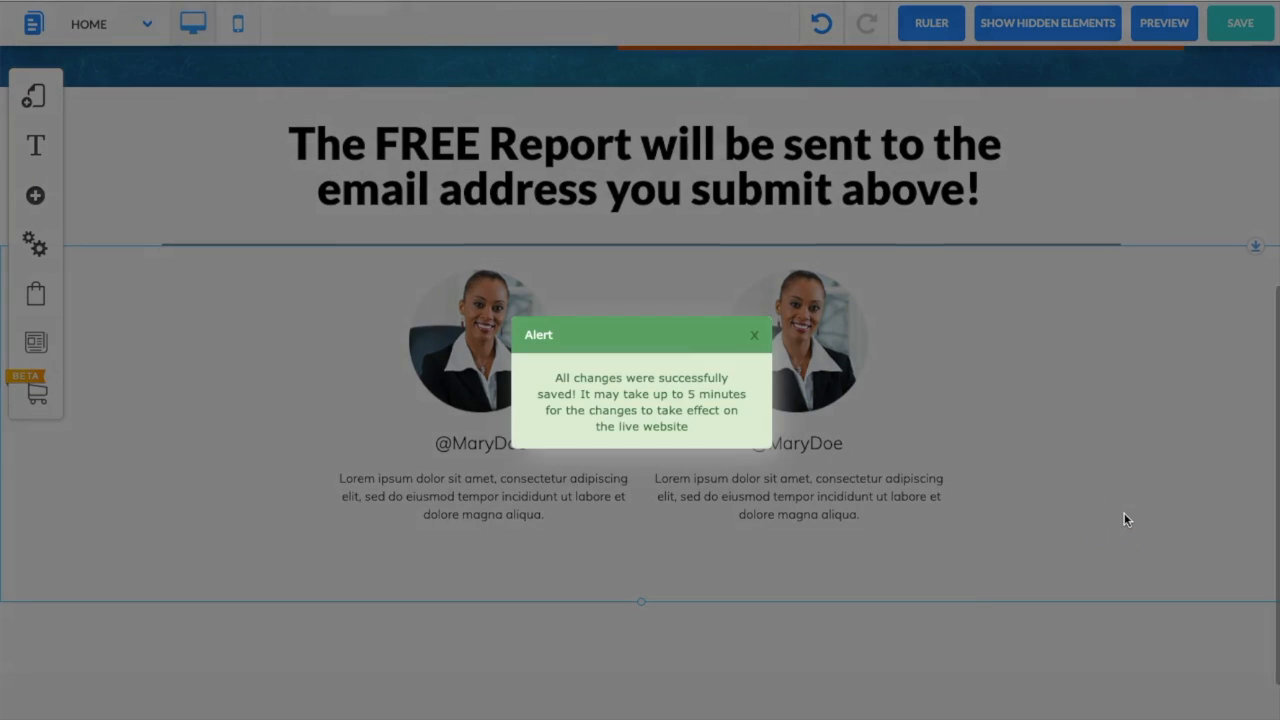
pyautogui.click(754, 335)
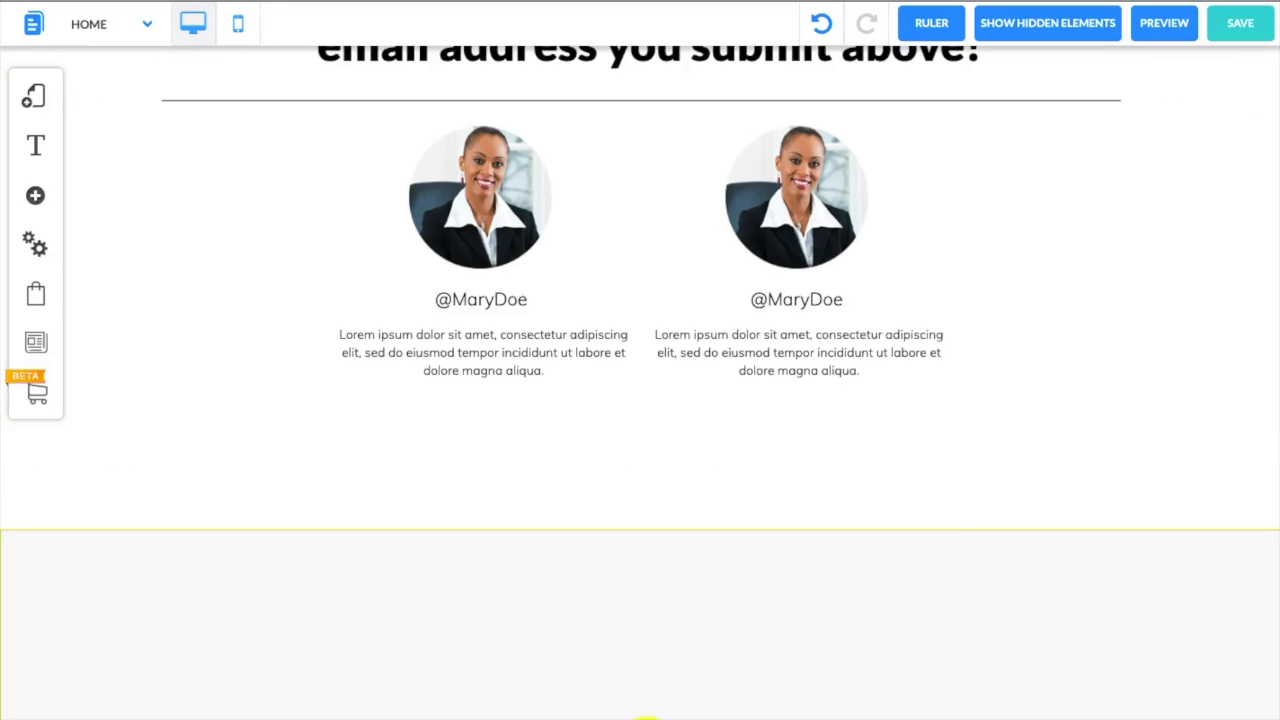
# Shorten the white banner and the page area to end just below the testimonials, and save the page.
pyautogui.scroll(2, 640, 712)
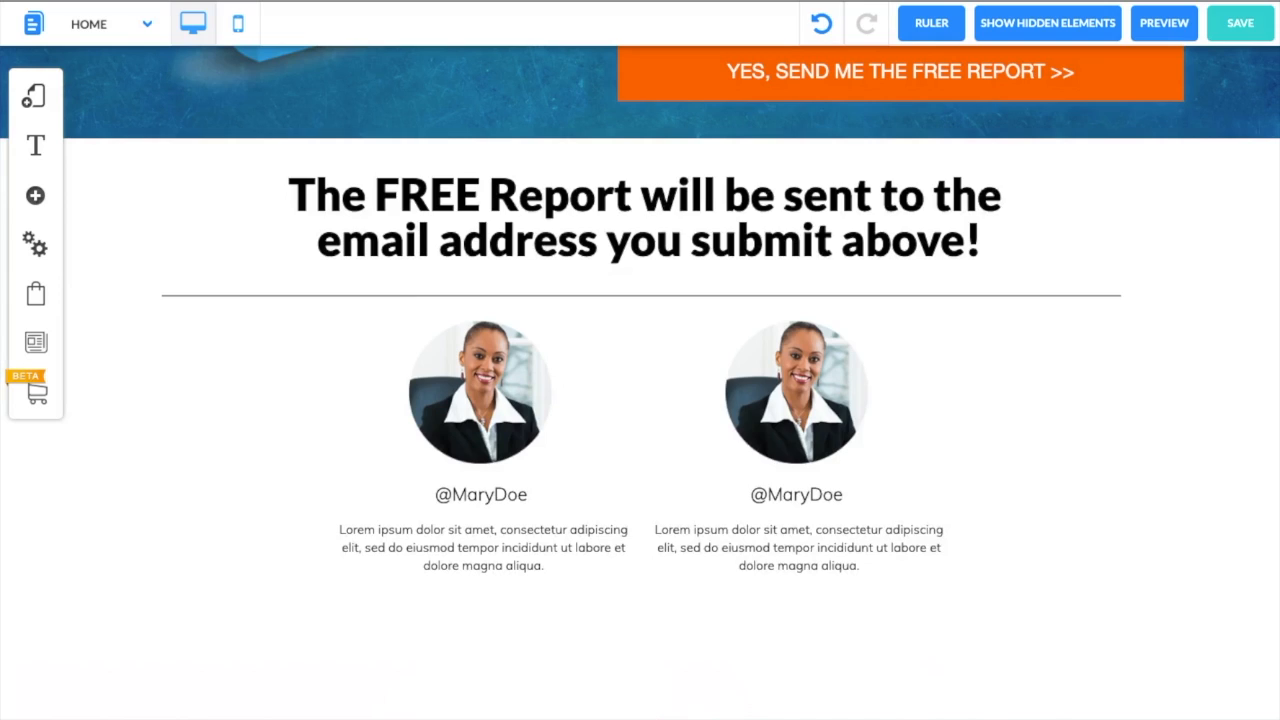
pyautogui.moveTo(645, 718); pyautogui.dragTo(646, 640)
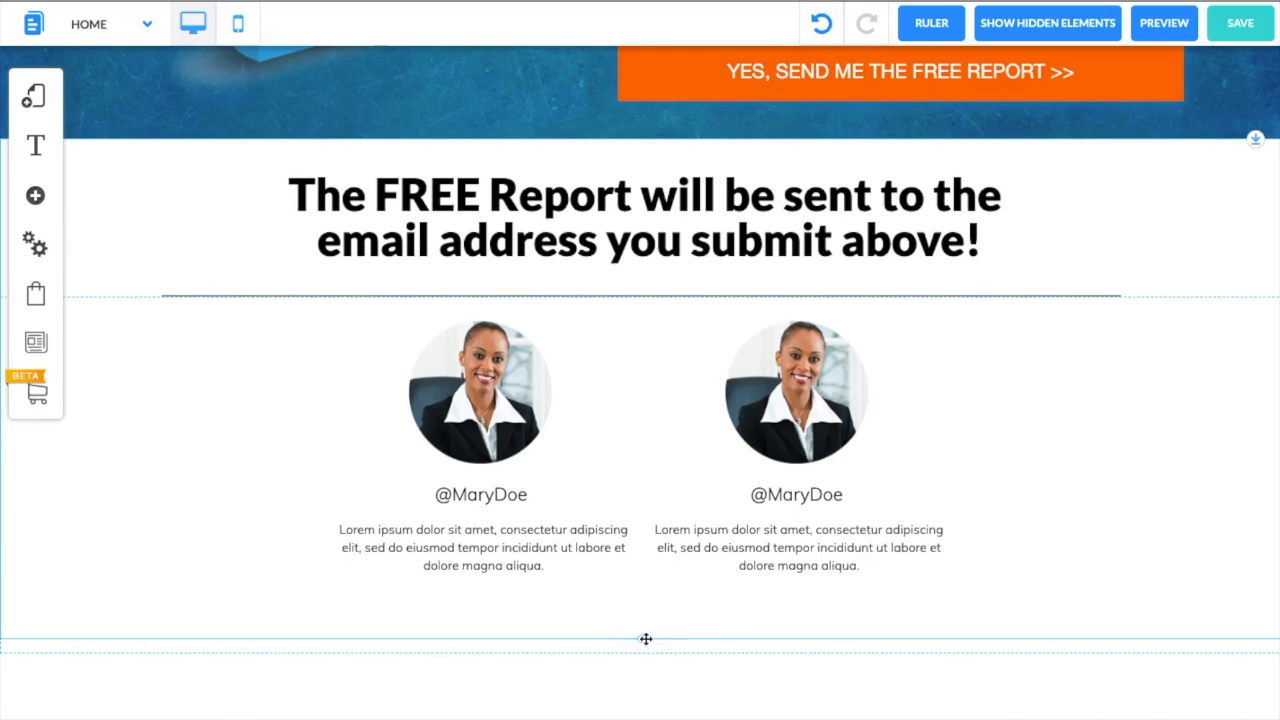
pyautogui.moveTo(628, 718); pyautogui.dragTo(629, 702)
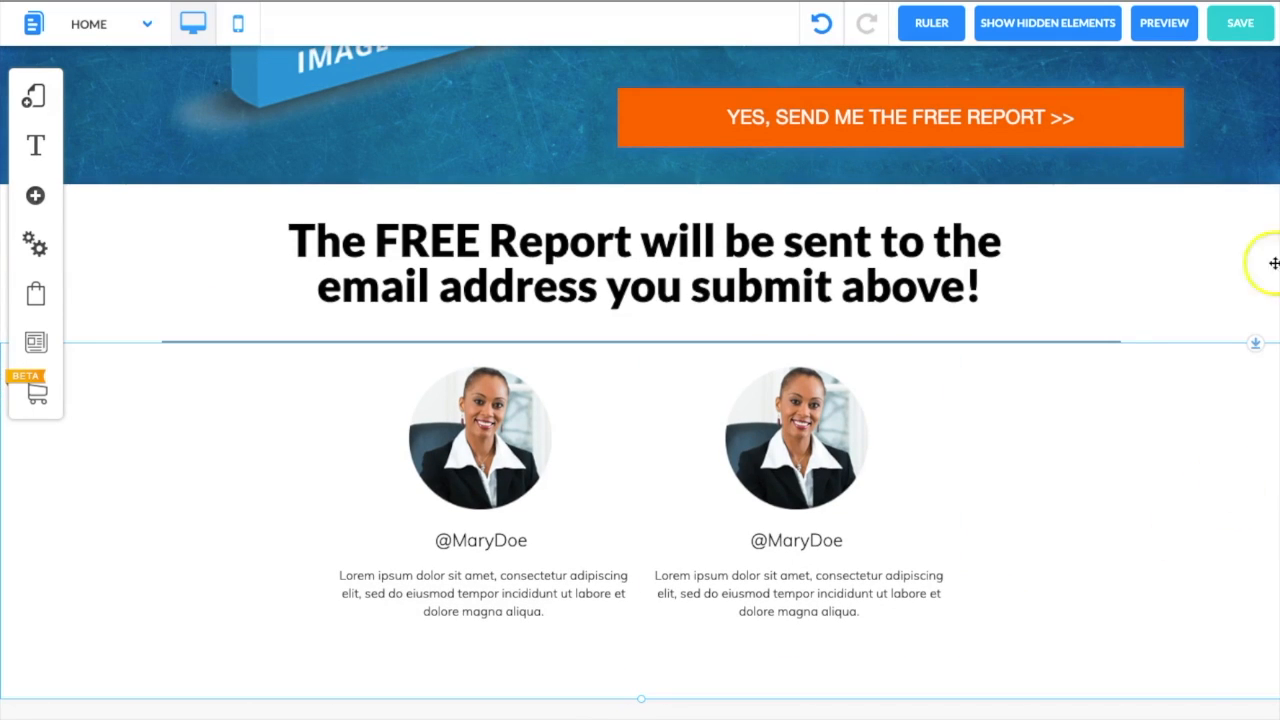
pyautogui.click(1240, 22)
pyautogui.click(852, 575)
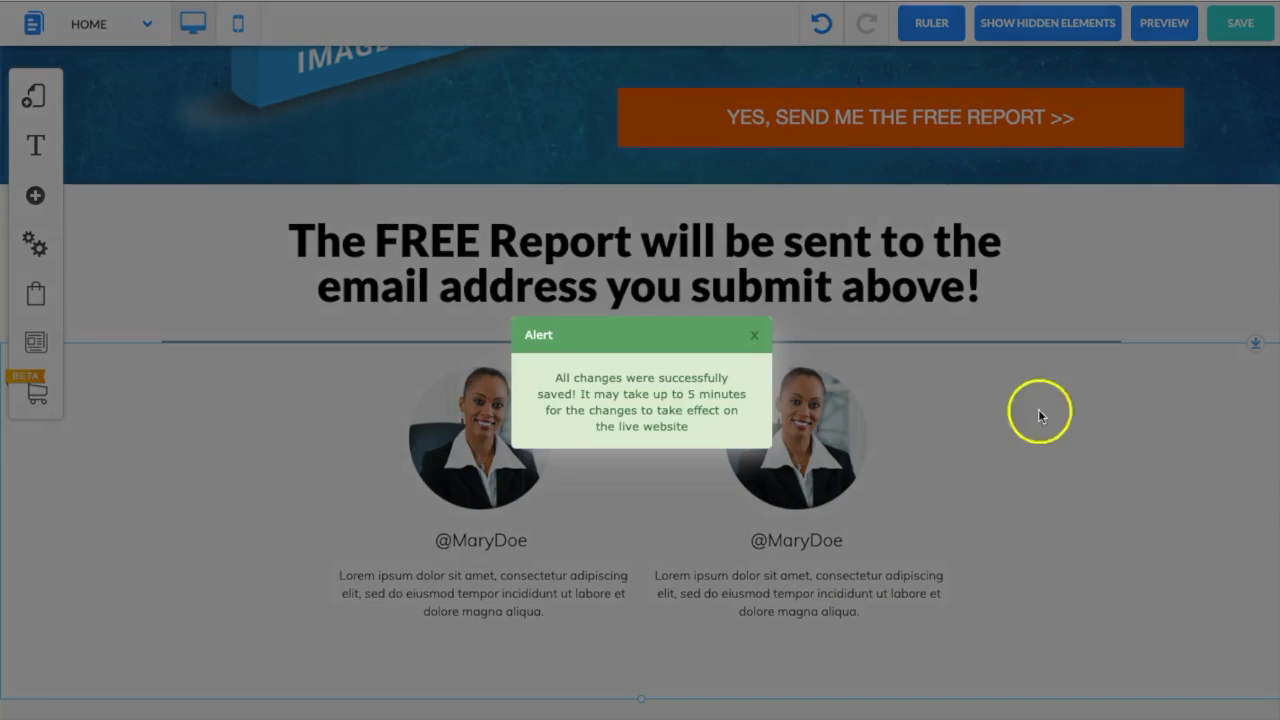
pyautogui.click(757, 333)
# Preview the finished page and save a JPEG capture of it to the Downloads folder.
pyautogui.click(1158, 30)
pyautogui.scroll(-3, 1123, 226)
pyautogui.scroll(3, 1123, 228)
pyautogui.click(130, 23)
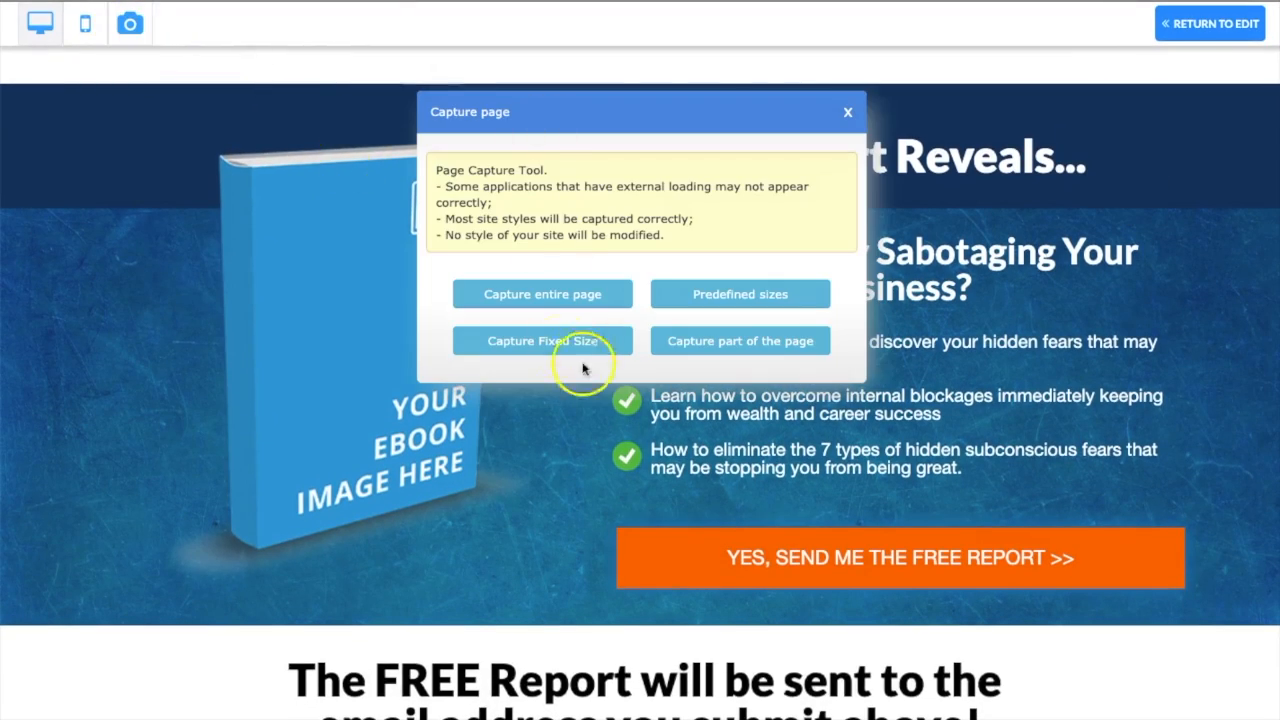
pyautogui.click(578, 350)
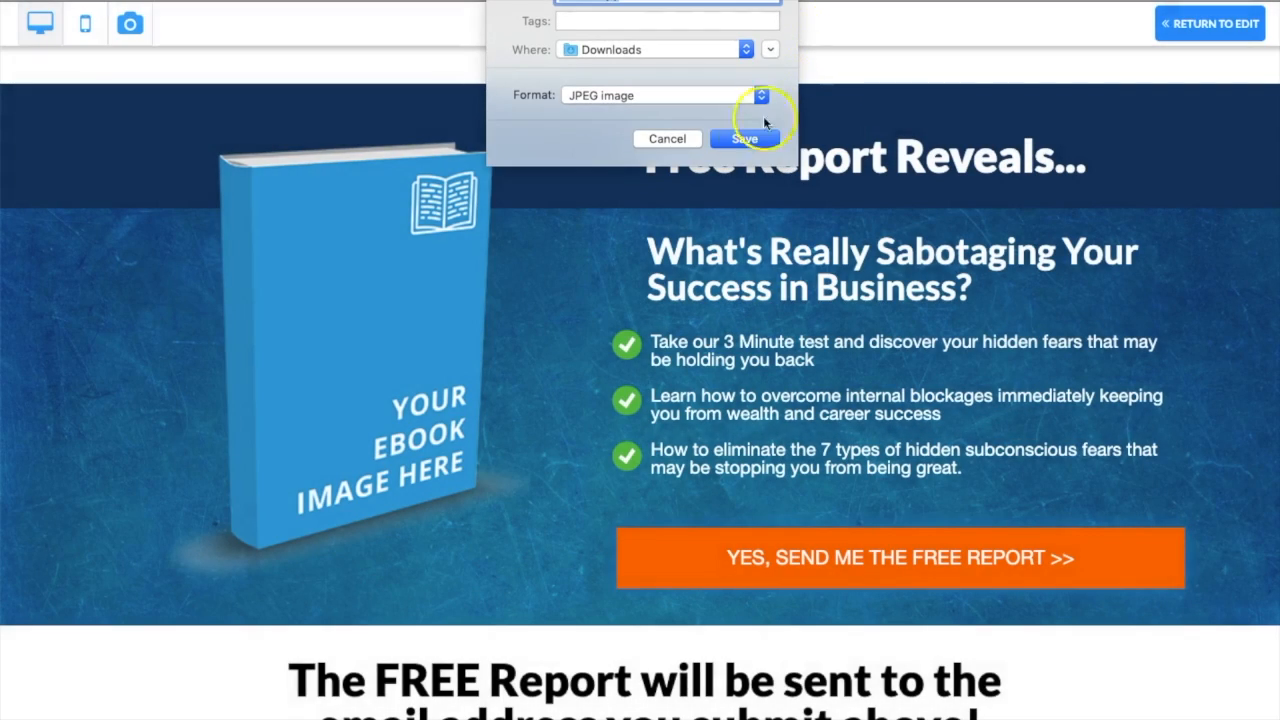
pyautogui.click(748, 133)
# Open the captured image website (1).jpg from the Downloads folder to examine the full page layout.
pyautogui.click(1057, 718)
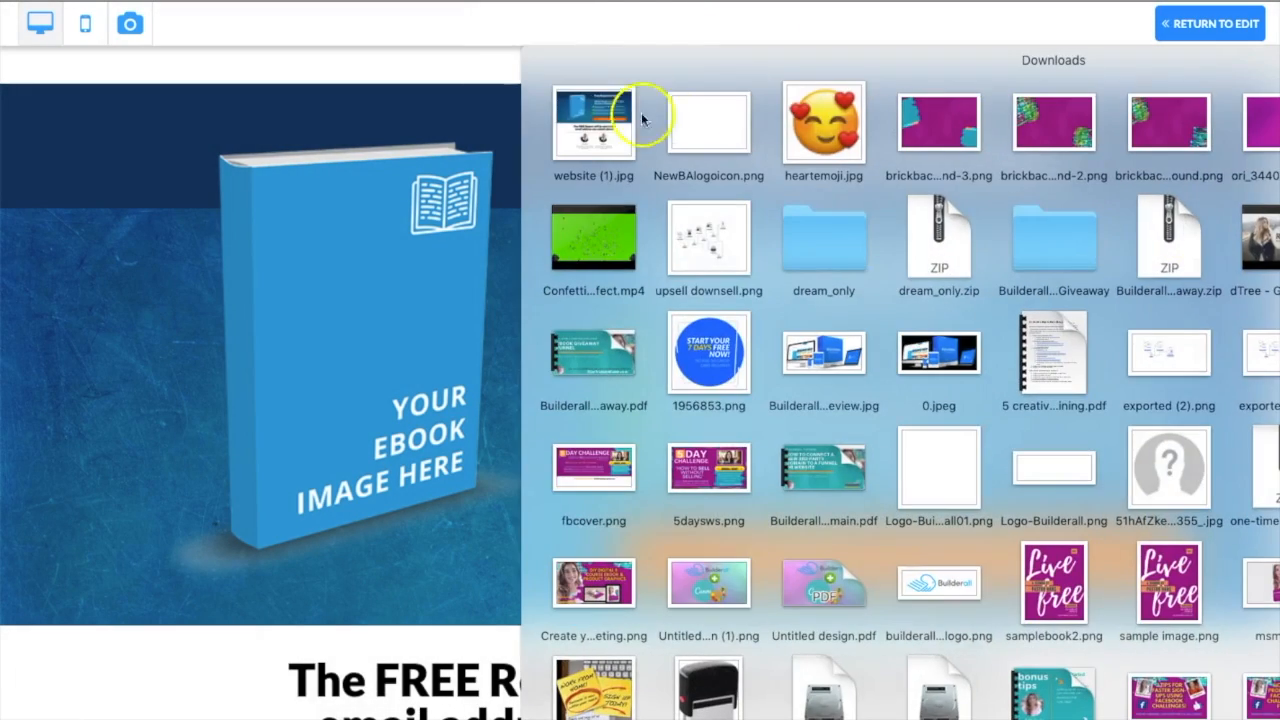
pyautogui.click(627, 122)
pyautogui.moveTo(229, 1); pyautogui.dragTo(495, 43)
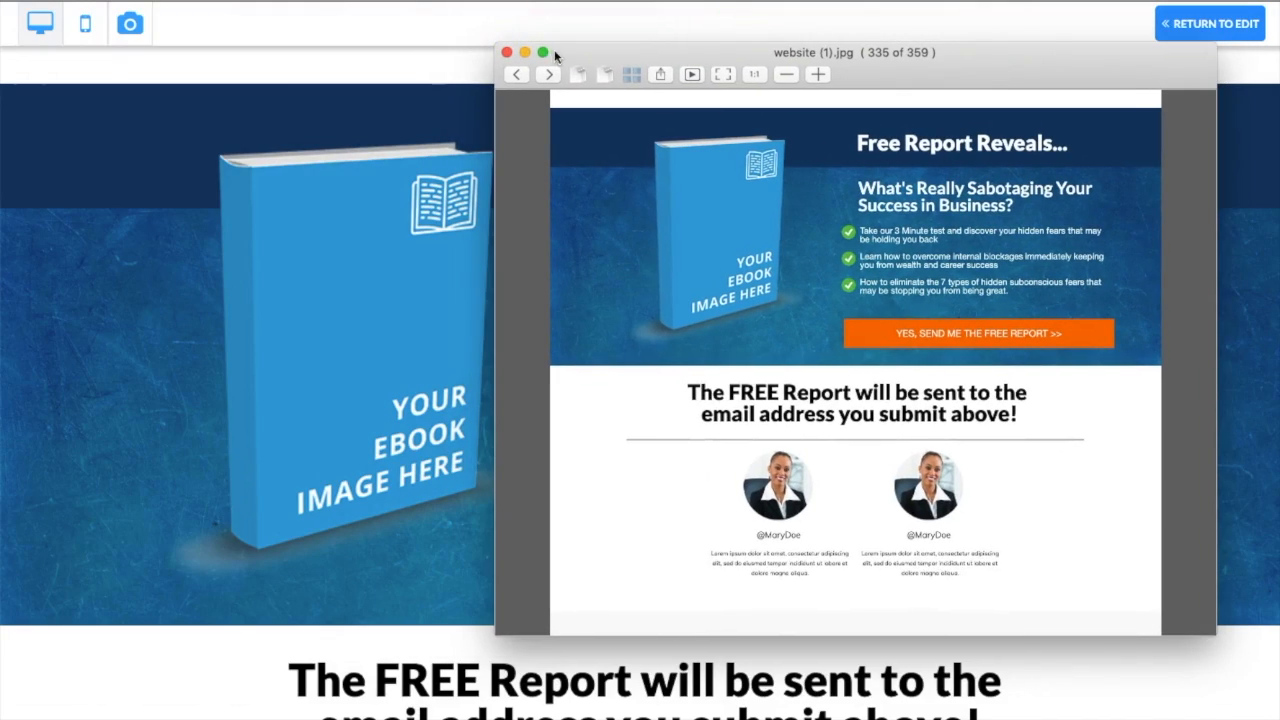
# Arrange the captured page image beside the original LeadPages opt-in example to compare the two layouts side by side.
pyautogui.moveTo(1028, 45); pyautogui.dragTo(1196, 47)
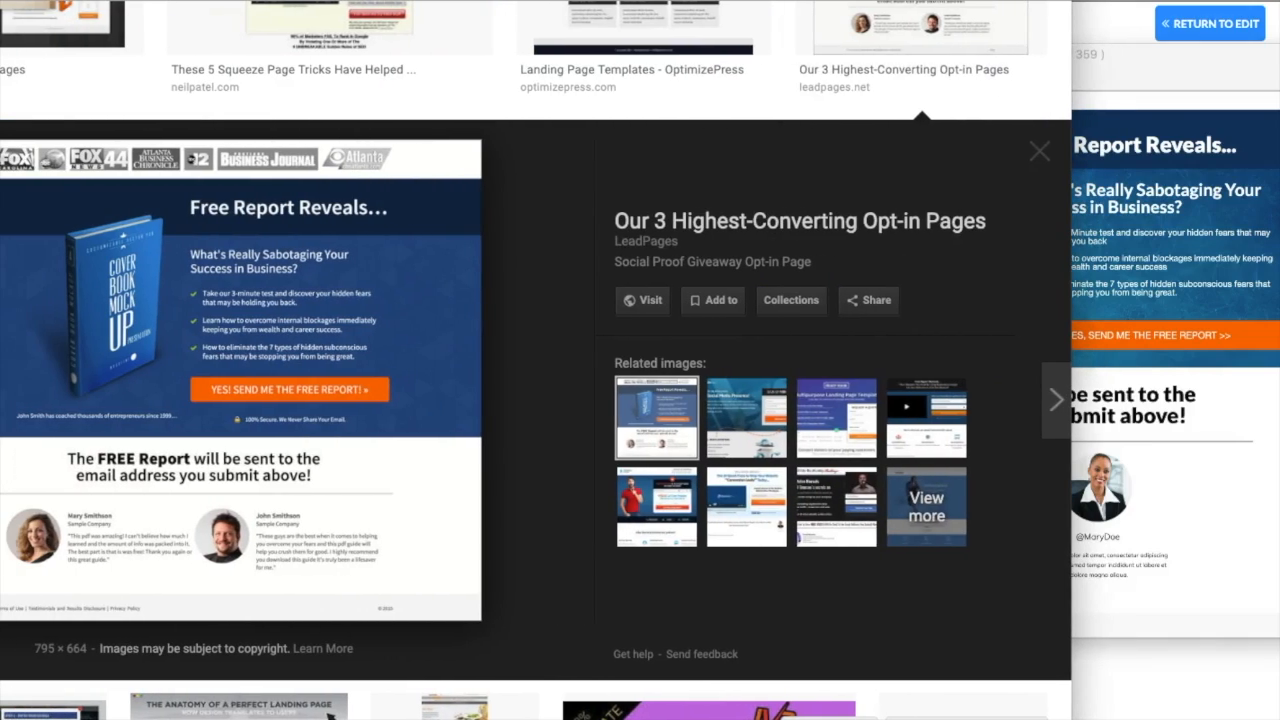
pyautogui.moveTo(1107, 64); pyautogui.dragTo(1000, 80)
pyautogui.moveTo(960, 1); pyautogui.dragTo(1091, 1)
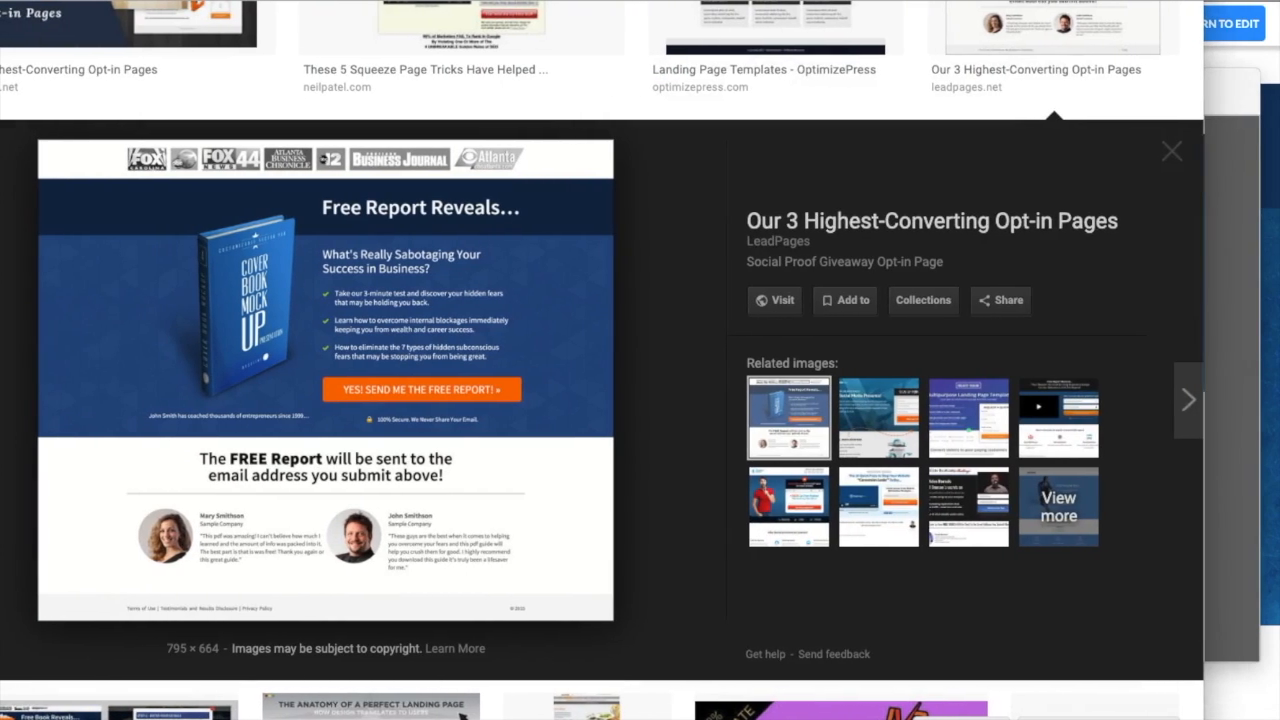
pyautogui.moveTo(1180, 1); pyautogui.dragTo(1240, 1)
pyautogui.click(1196, 93)
pyautogui.click(1063, 63)
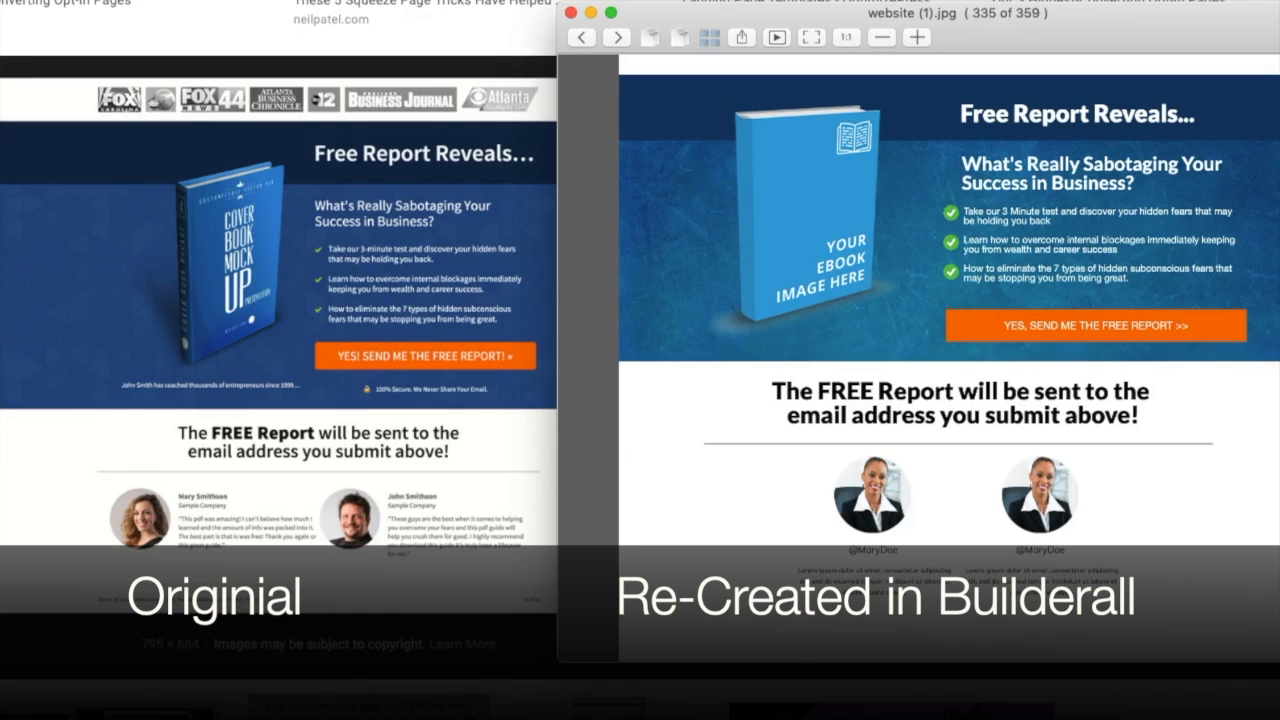
pyautogui.moveTo(1279, 360); pyautogui.dragTo(1229, 360)
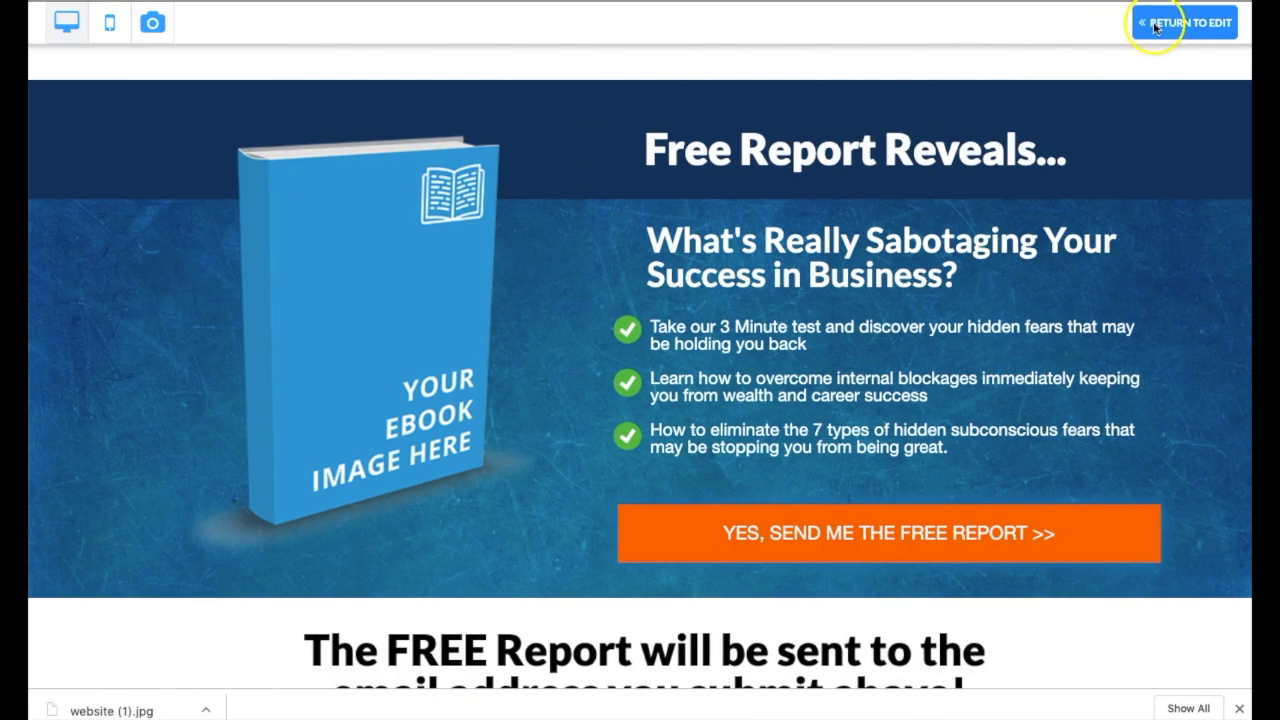
# Return to the page editor and move the ebook image slightly right and up, closer to the benefits text.
pyautogui.click(1183, 22)
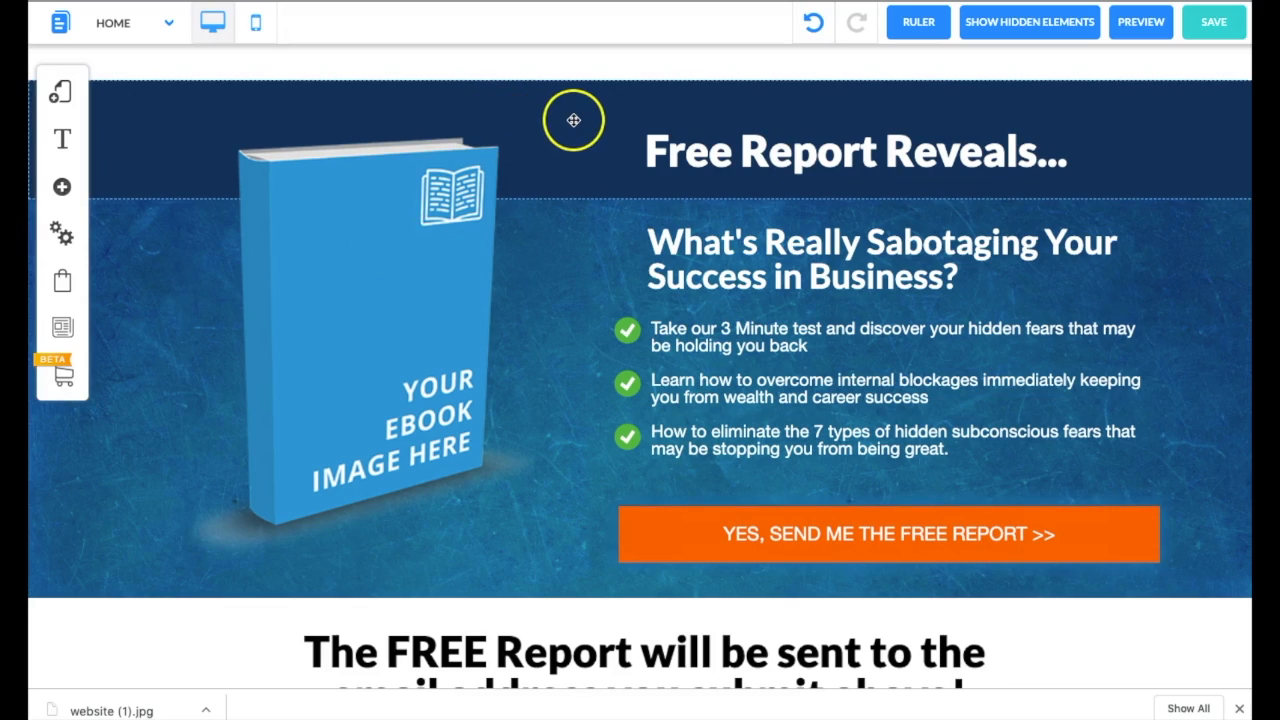
pyautogui.click(569, 214)
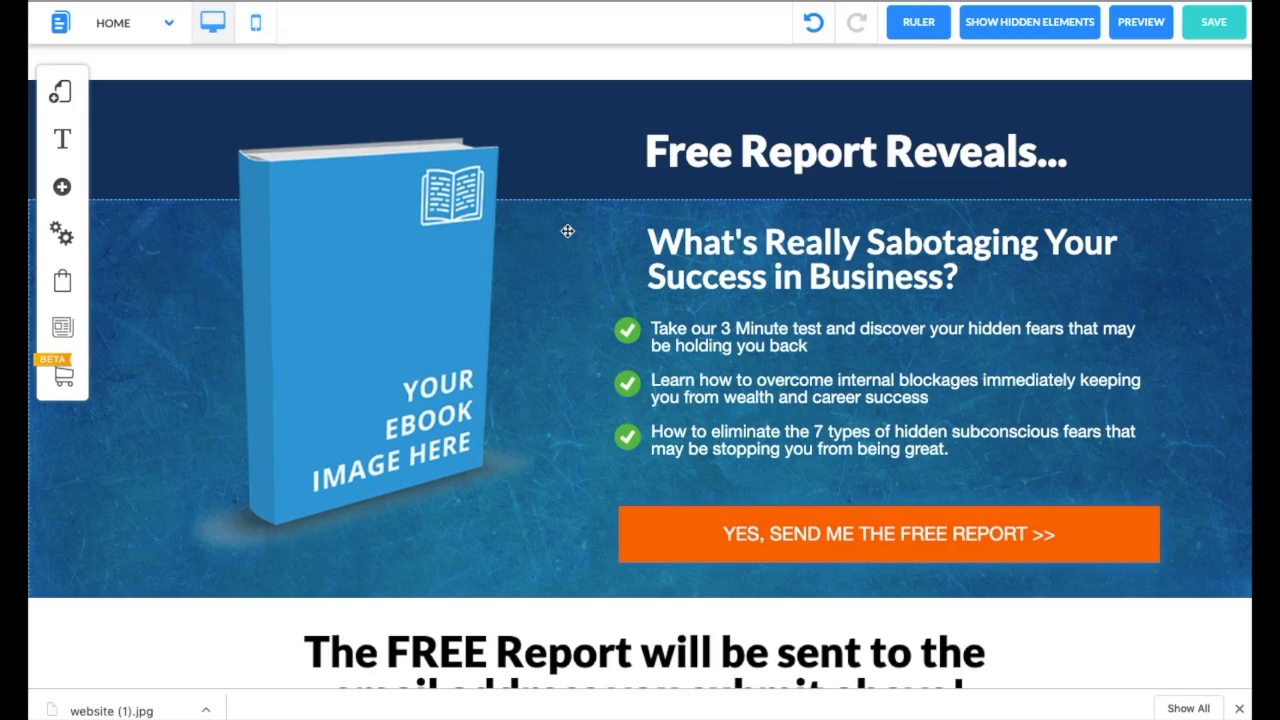
pyautogui.click(381, 295)
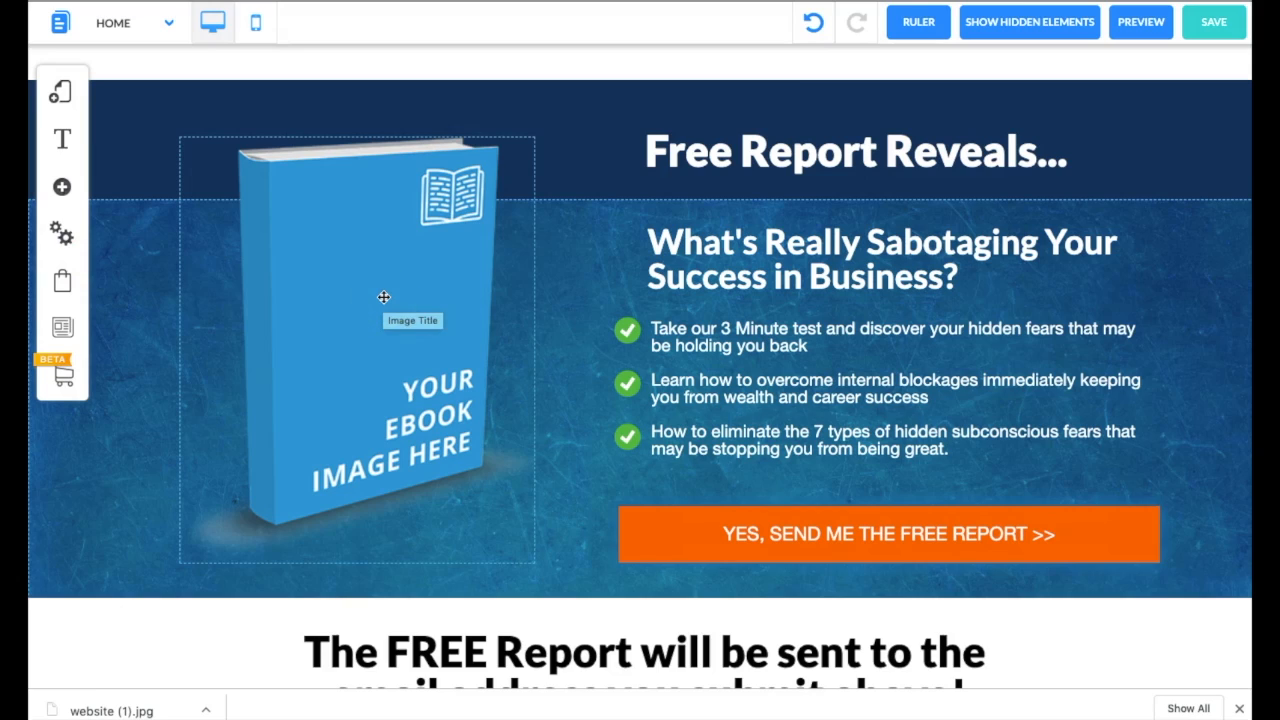
pyautogui.moveTo(369, 346)
pyautogui.mouseDown()
pyautogui.moveTo(363, 290)
pyautogui.moveTo(364, 338)
pyautogui.mouseUp()
pyautogui.moveTo(349, 408); pyautogui.dragTo(398, 357)
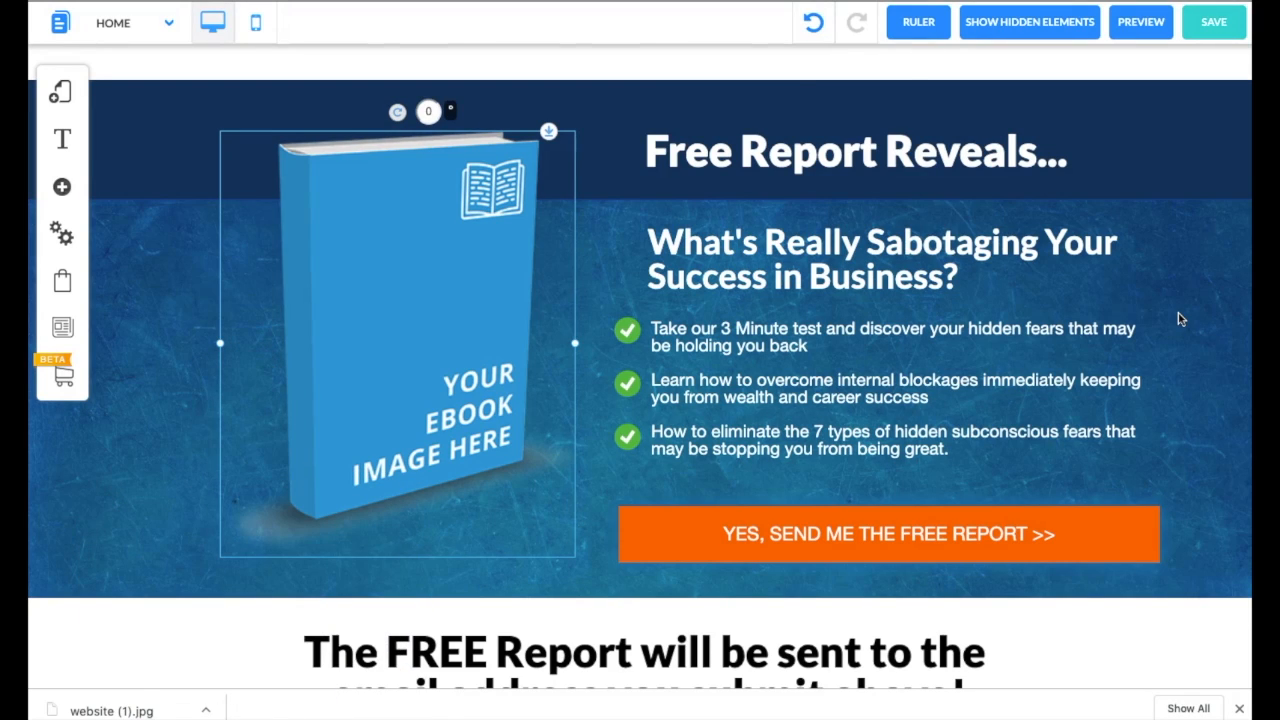
# Review the page and inspect the settings available for the orange call-to-action button without changing them.
pyautogui.scroll(-5, 1178, 319)
pyautogui.scroll(5, 1178, 319)
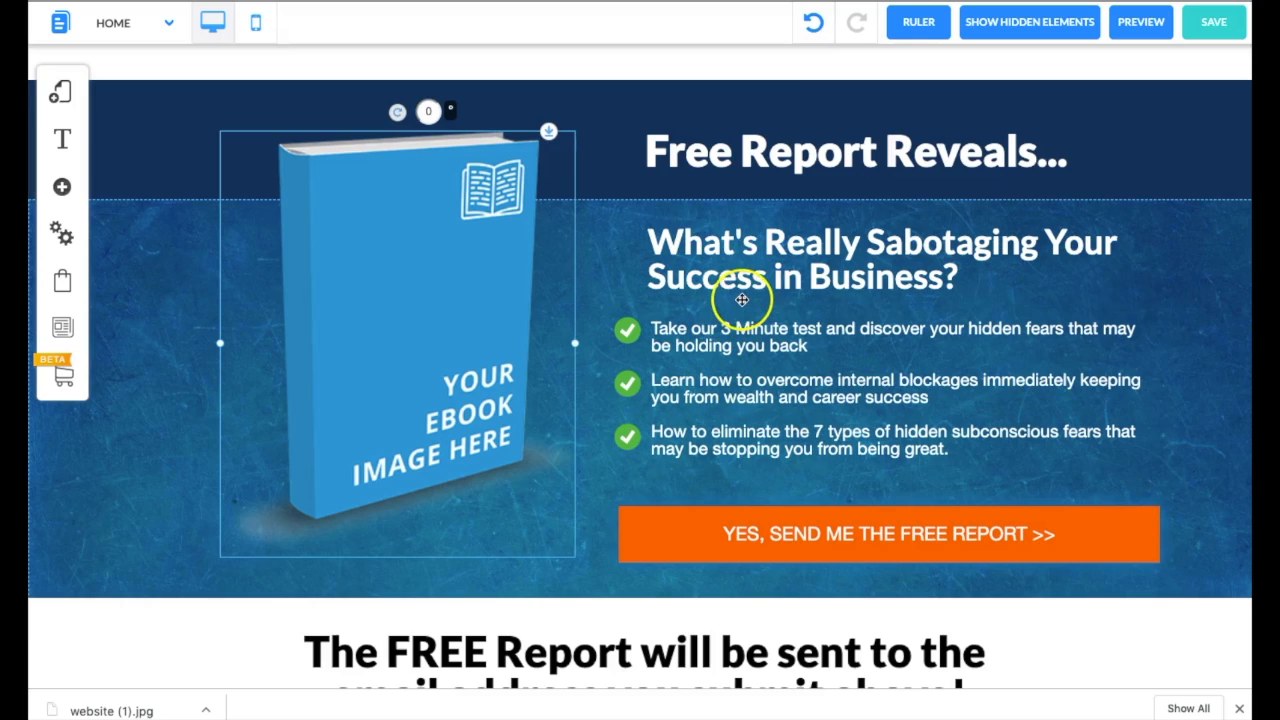
pyautogui.scroll(-1, 750, 358)
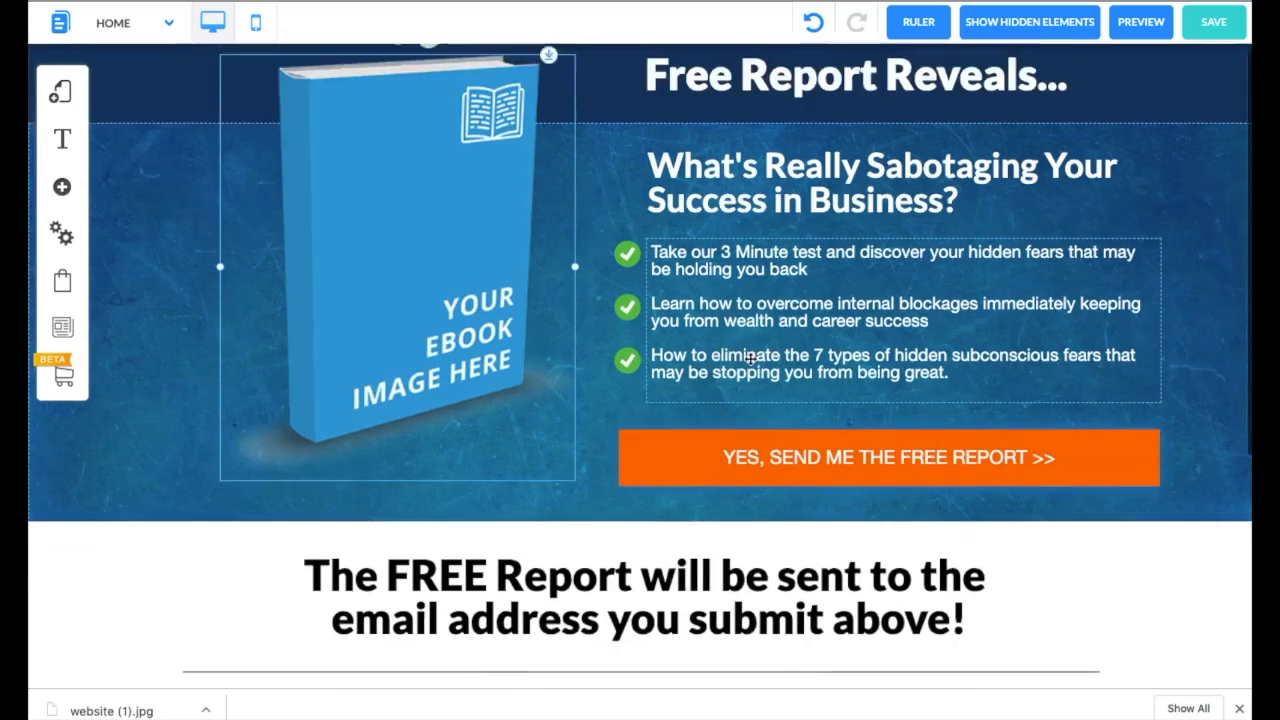
pyautogui.scroll(-1, 750, 358)
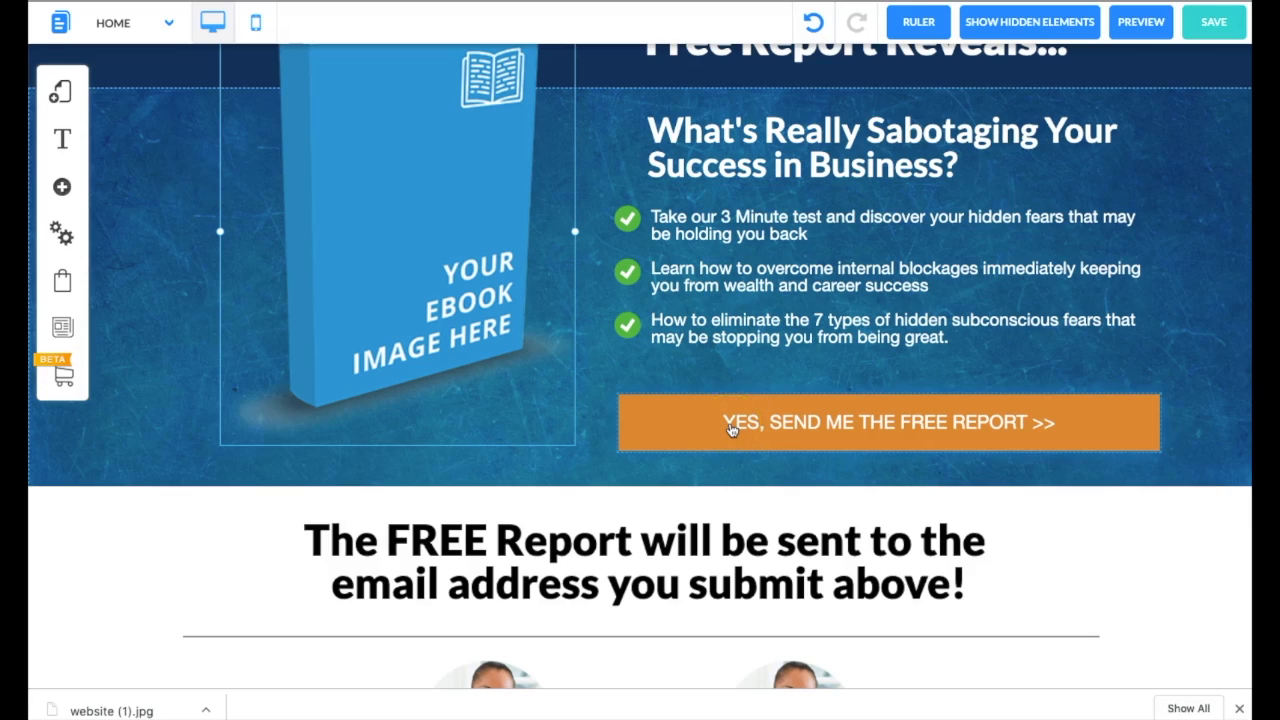
pyautogui.click(731, 428)
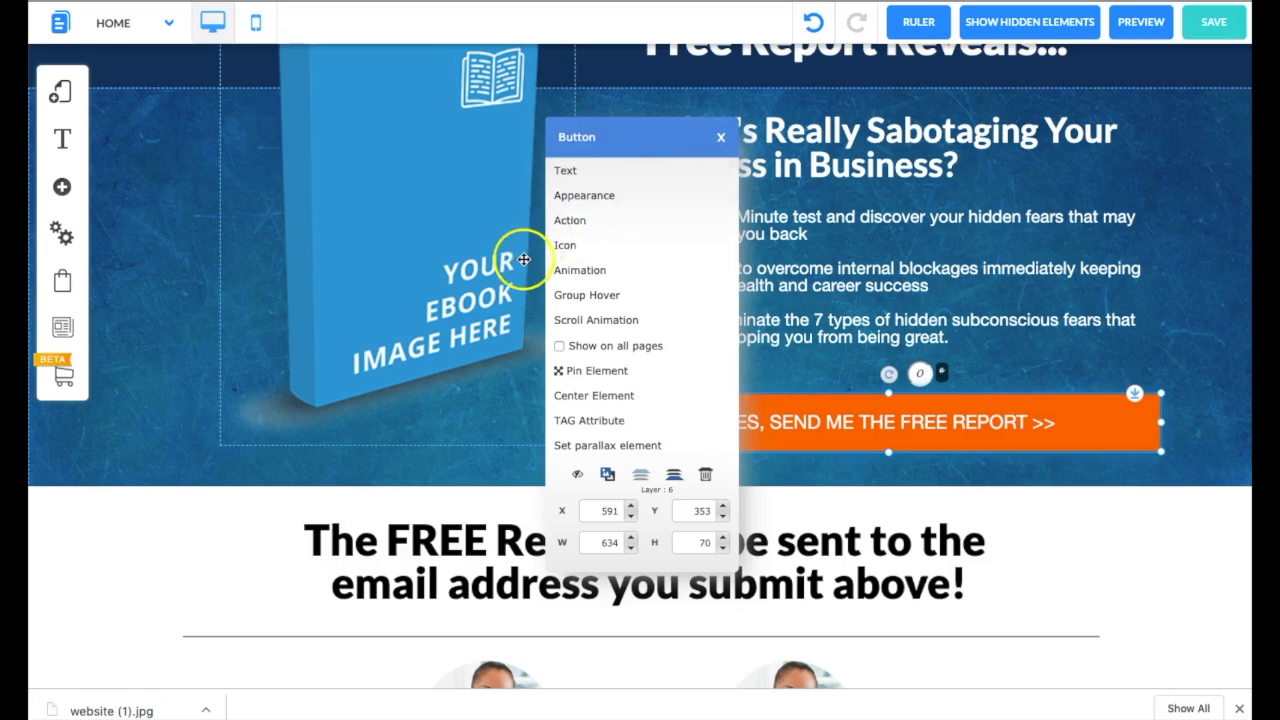
pyautogui.click(720, 136)
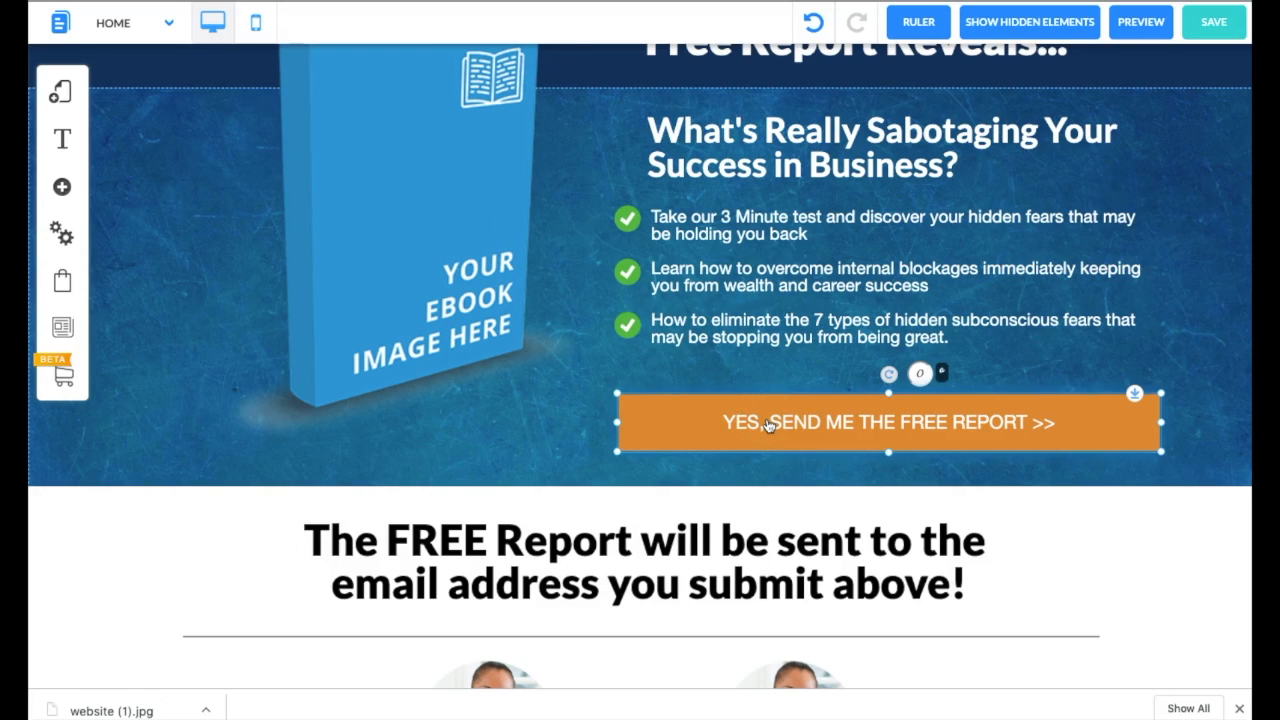
# Check the rest of the page and nudge the ebook image slightly higher in the blue banner.
pyautogui.scroll(-5, 768, 425)
pyautogui.click(1157, 417)
pyautogui.scroll(5, 1029, 420)
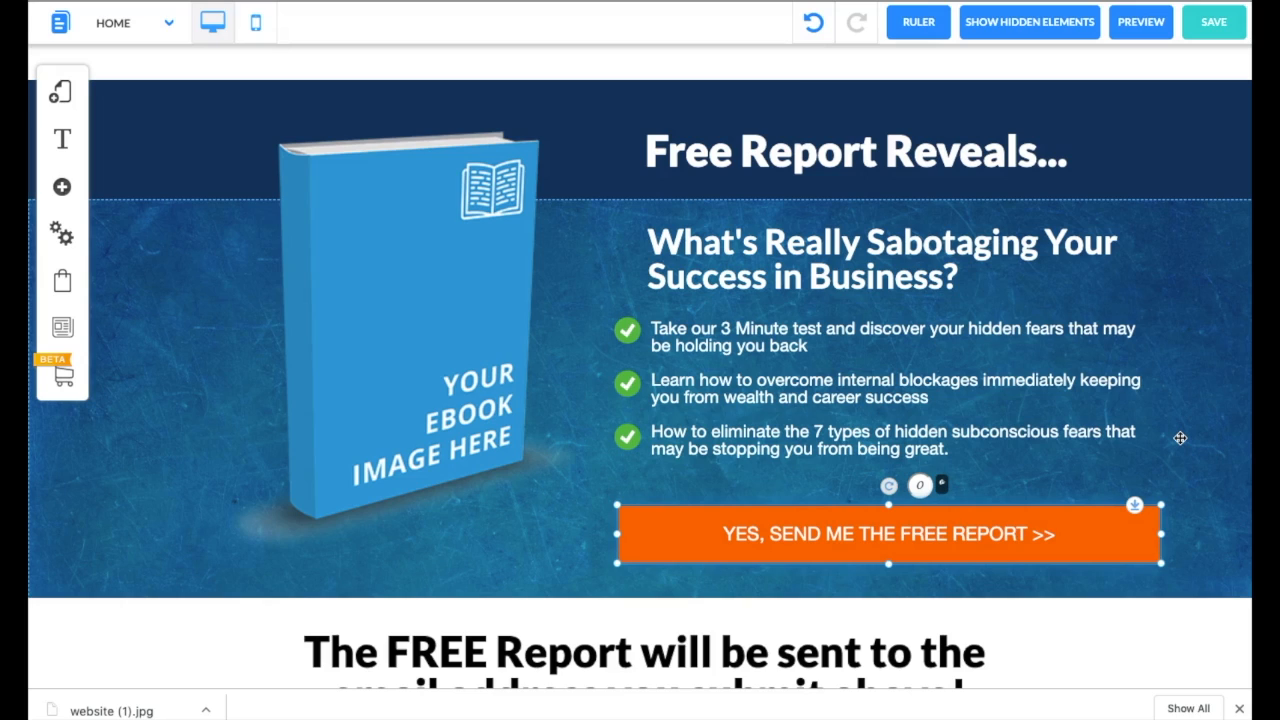
pyautogui.moveTo(326, 254); pyautogui.dragTo(311, 314)
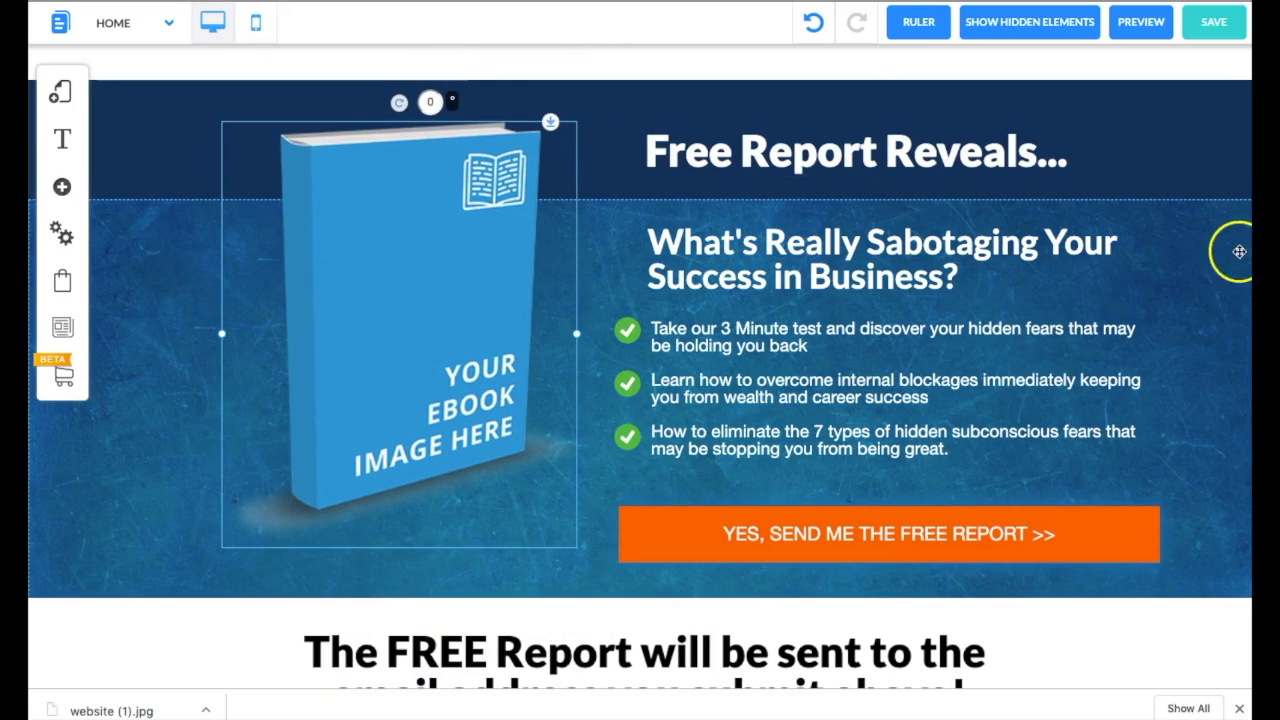